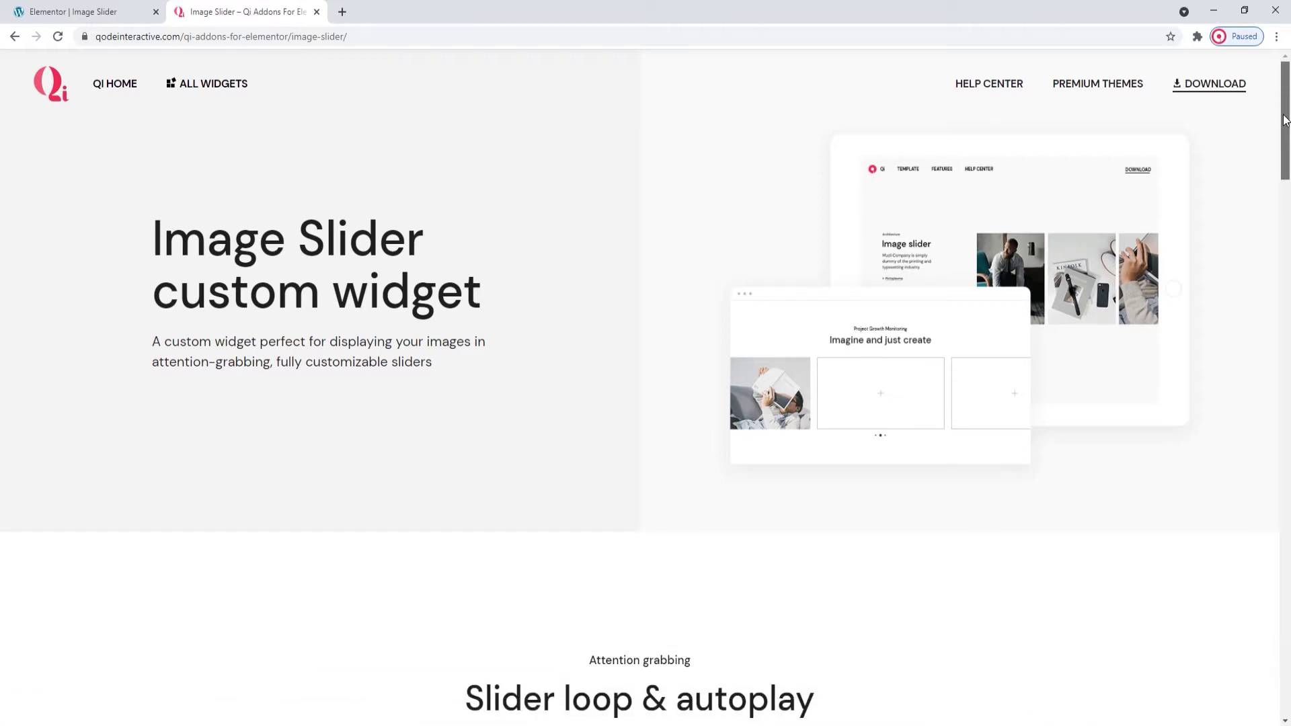
Scroll down through the Qi Image Slider demo page to review its examples
drag(1284, 120, 1289, 218)
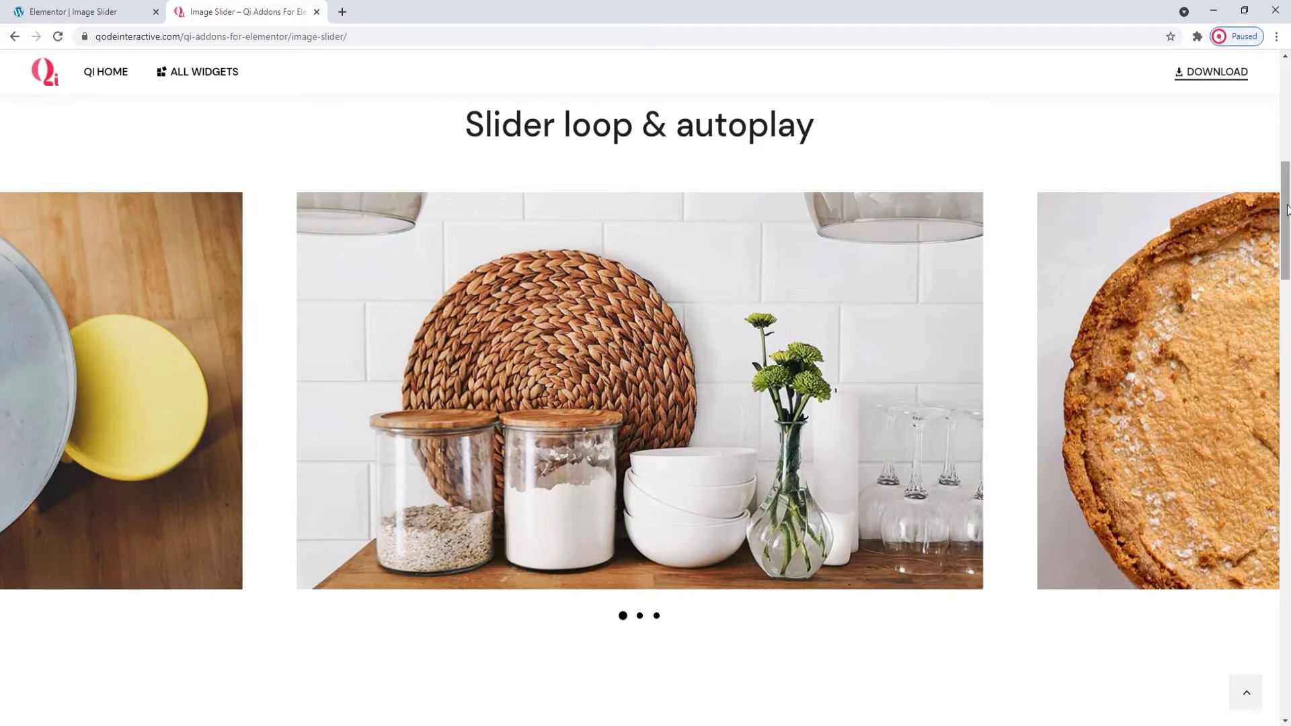
click(1288, 210)
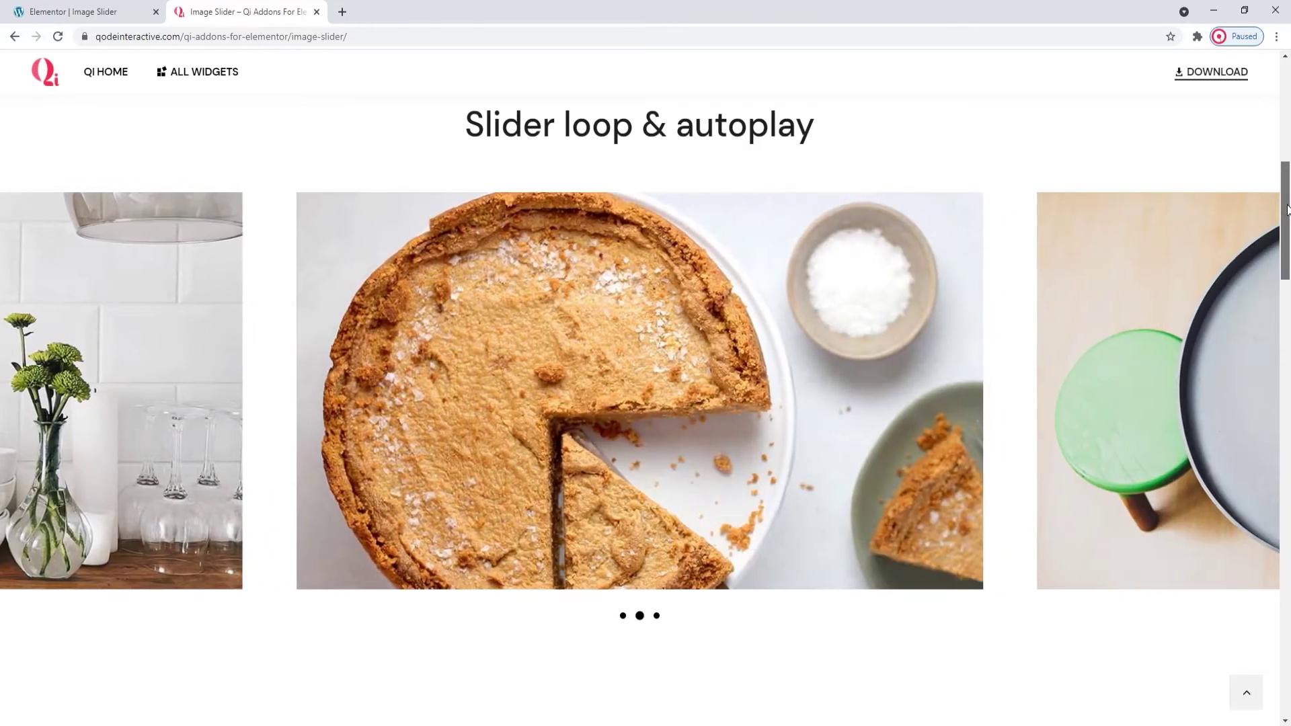
drag(1287, 210, 1287, 328)
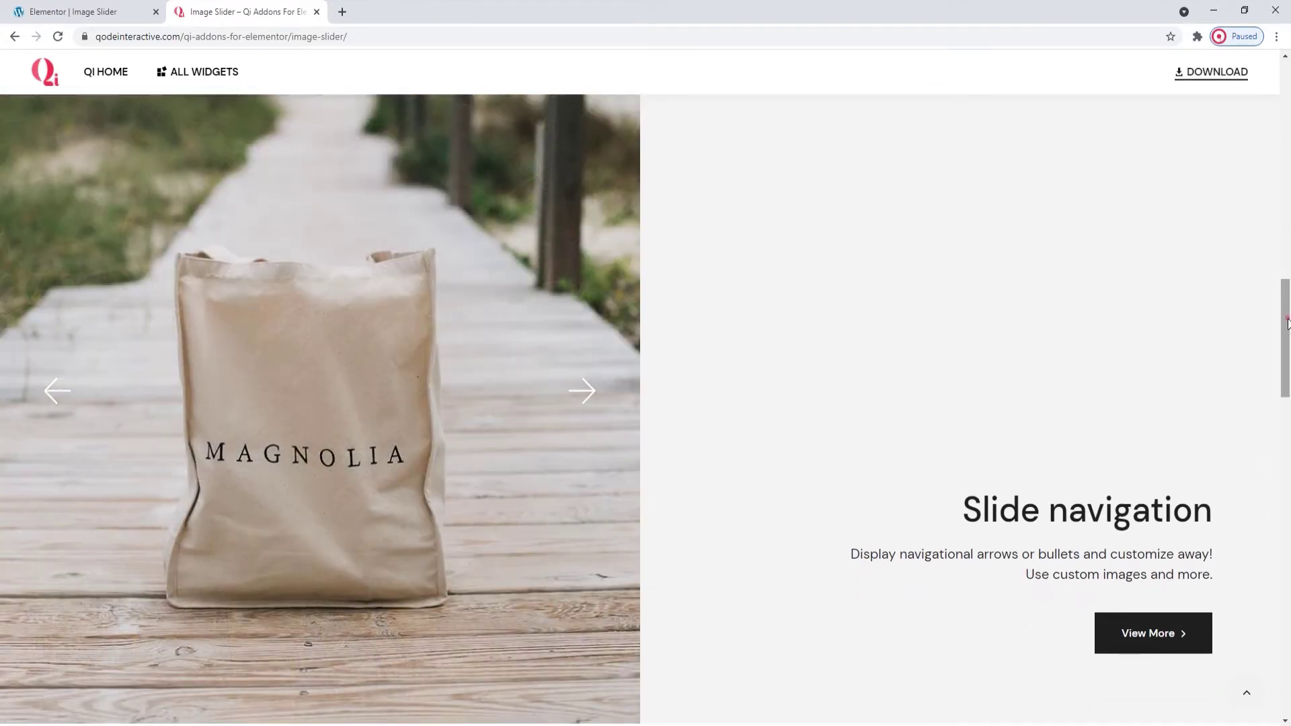
drag(1288, 323, 1288, 427)
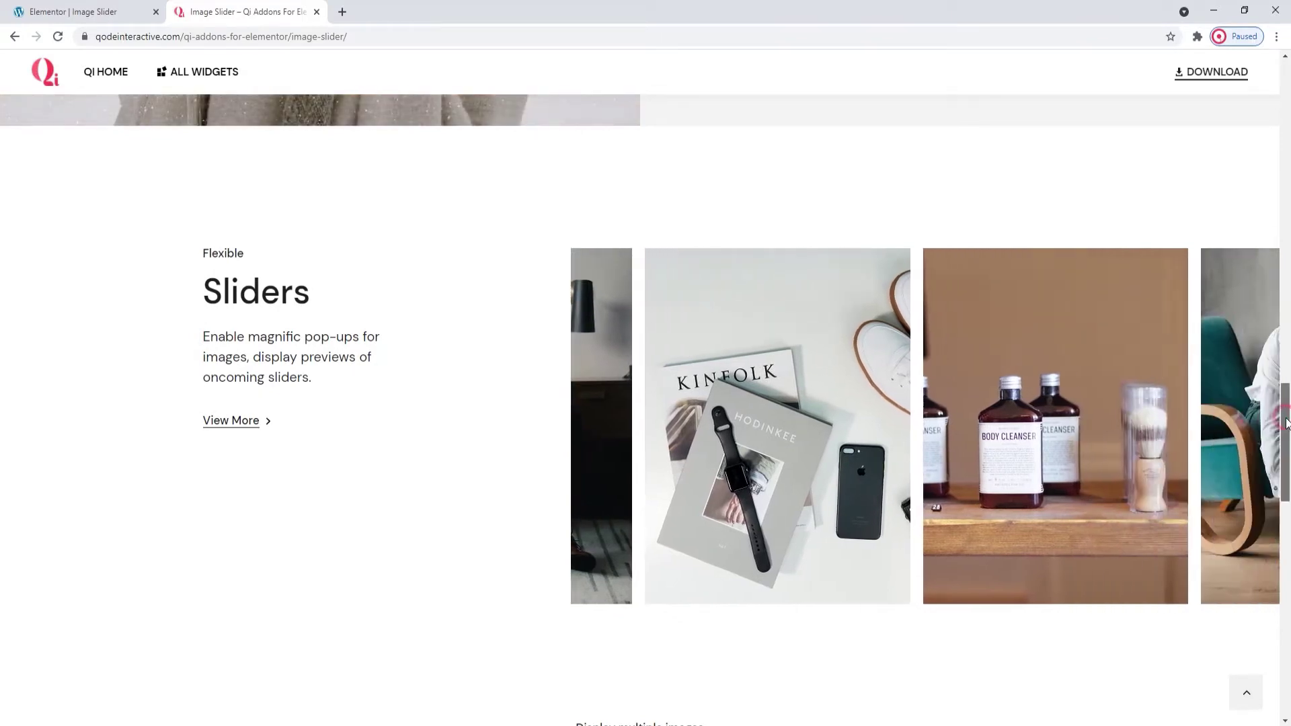
drag(1286, 422, 1288, 542)
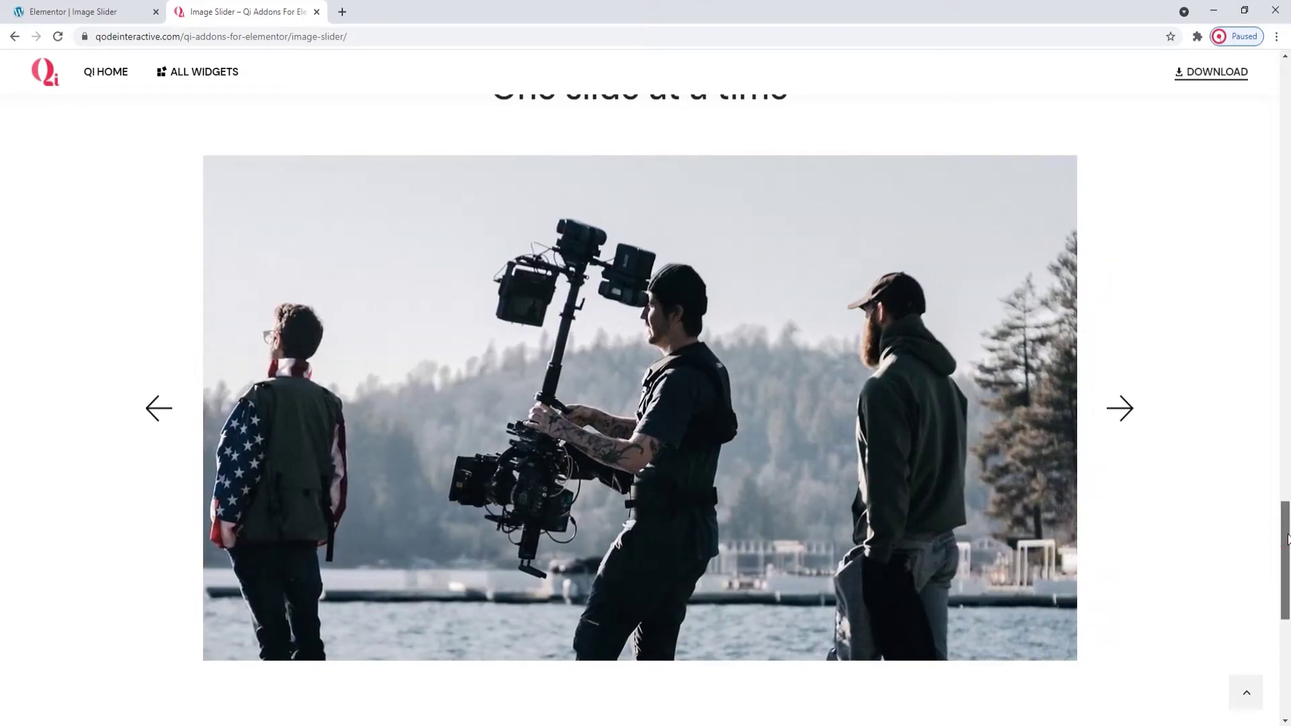
drag(1287, 538, 1288, 569)
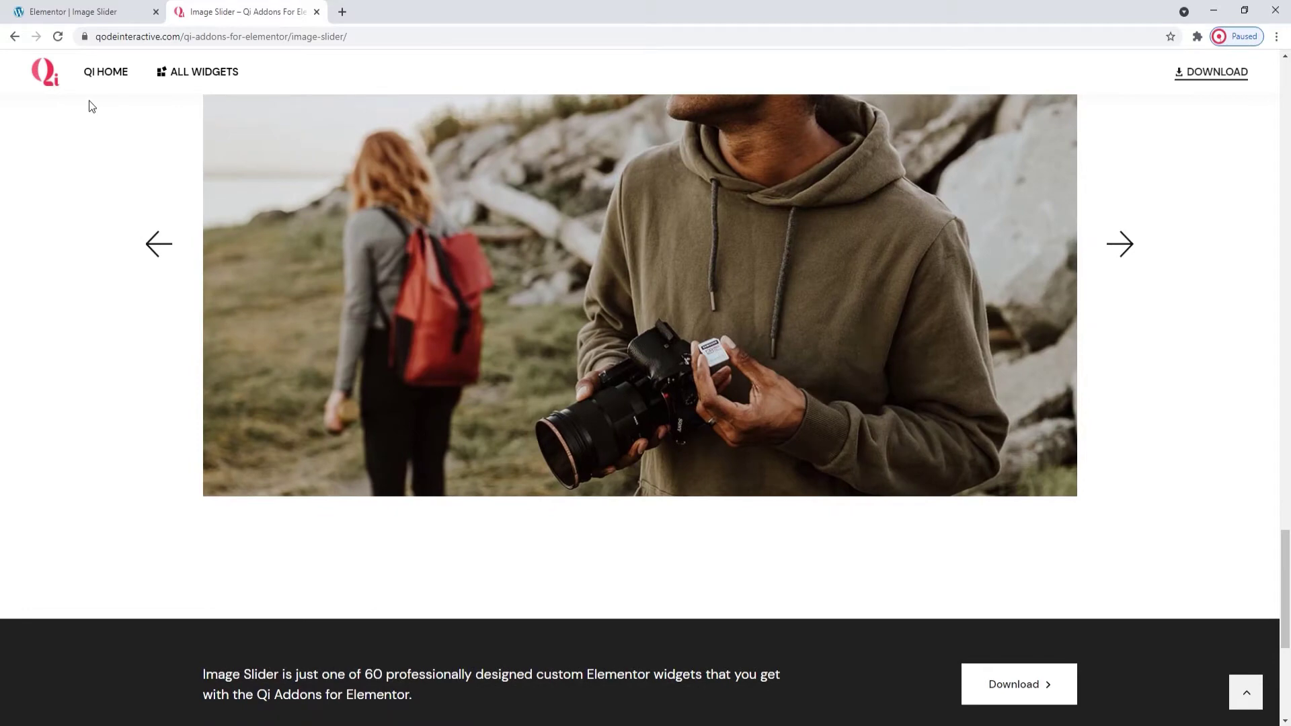
Back in Elementor, search 'image slider' and drop the Image Slider widget into the empty section
click(76, 19)
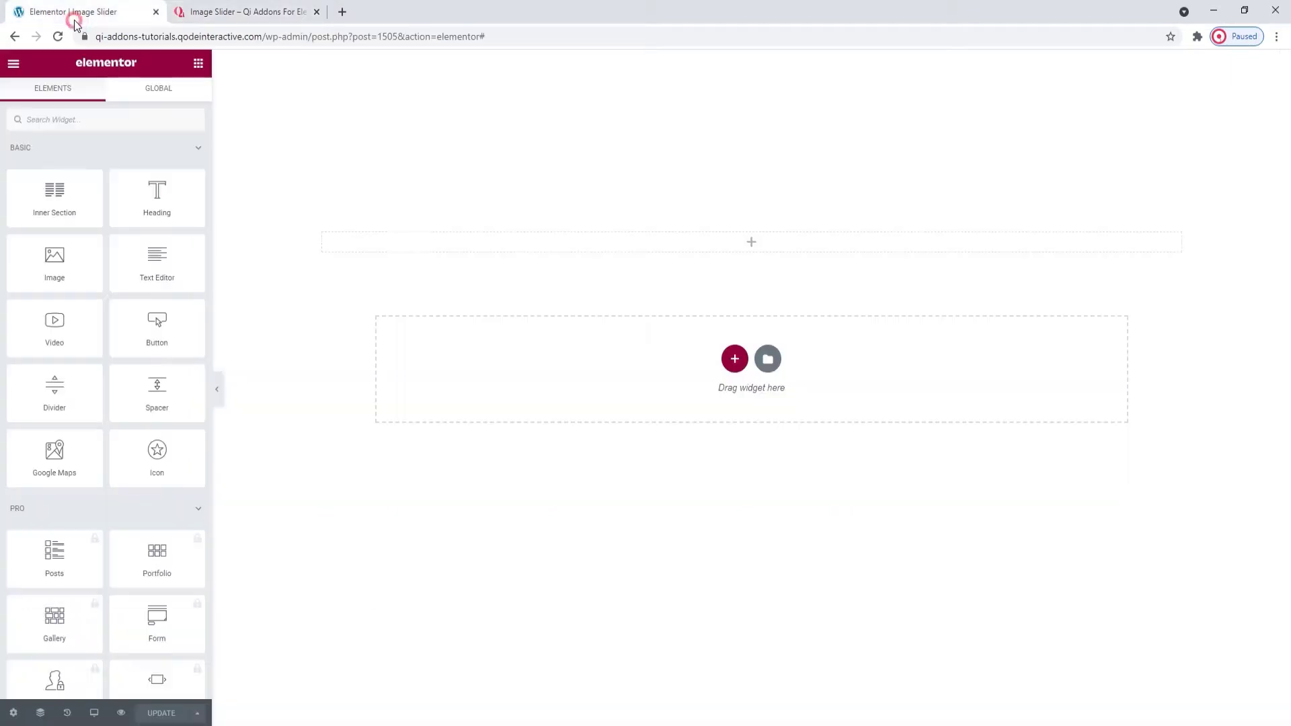
click(99, 128)
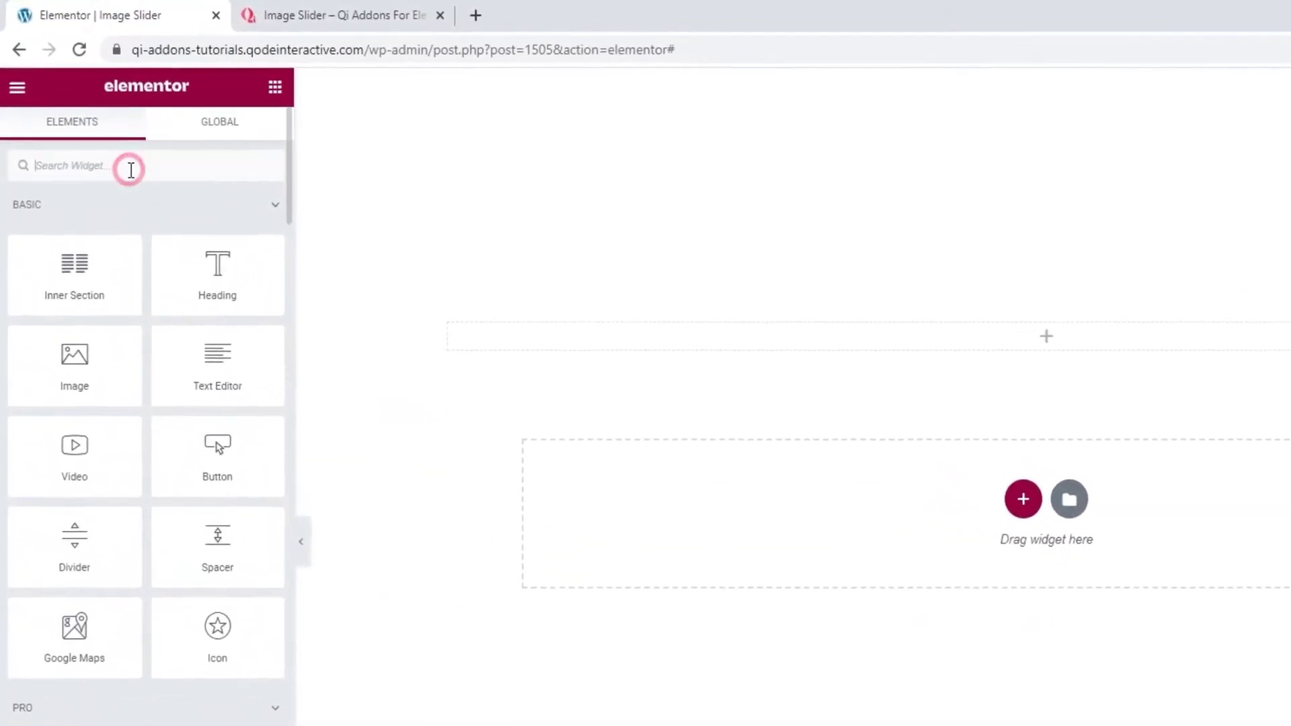
text(image slider)
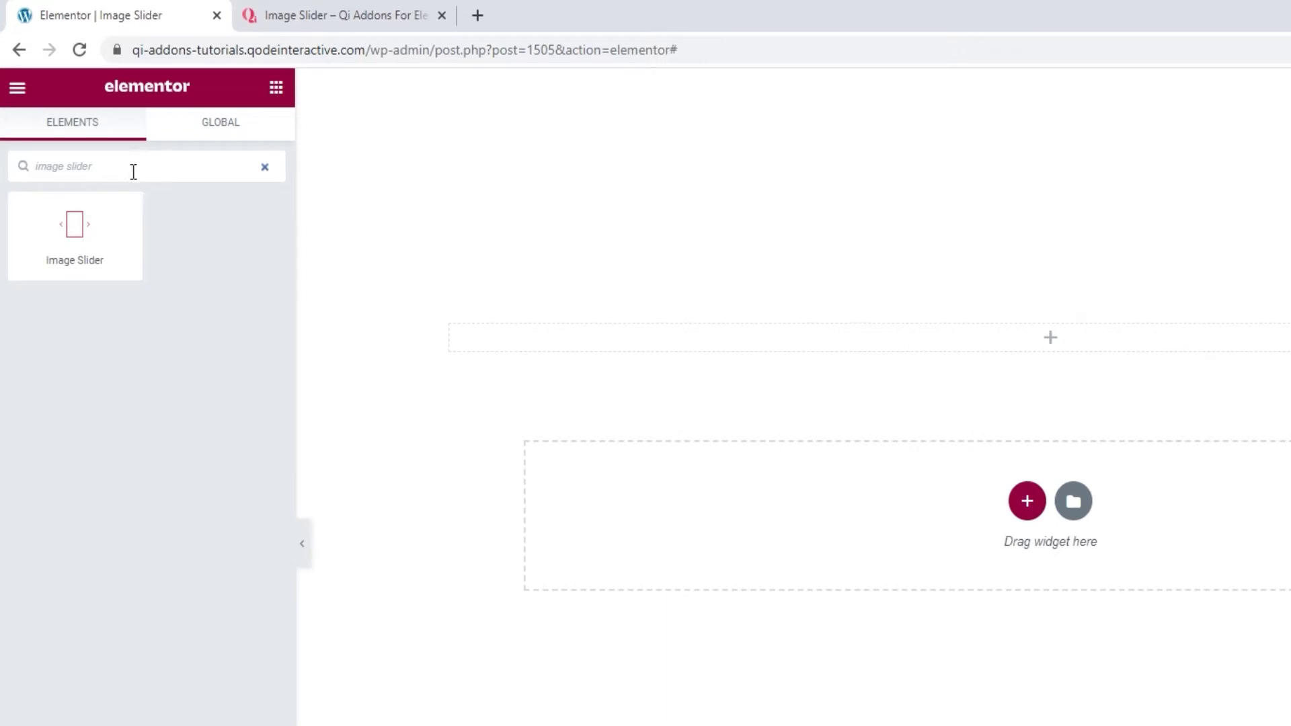
drag(75, 232, 639, 342)
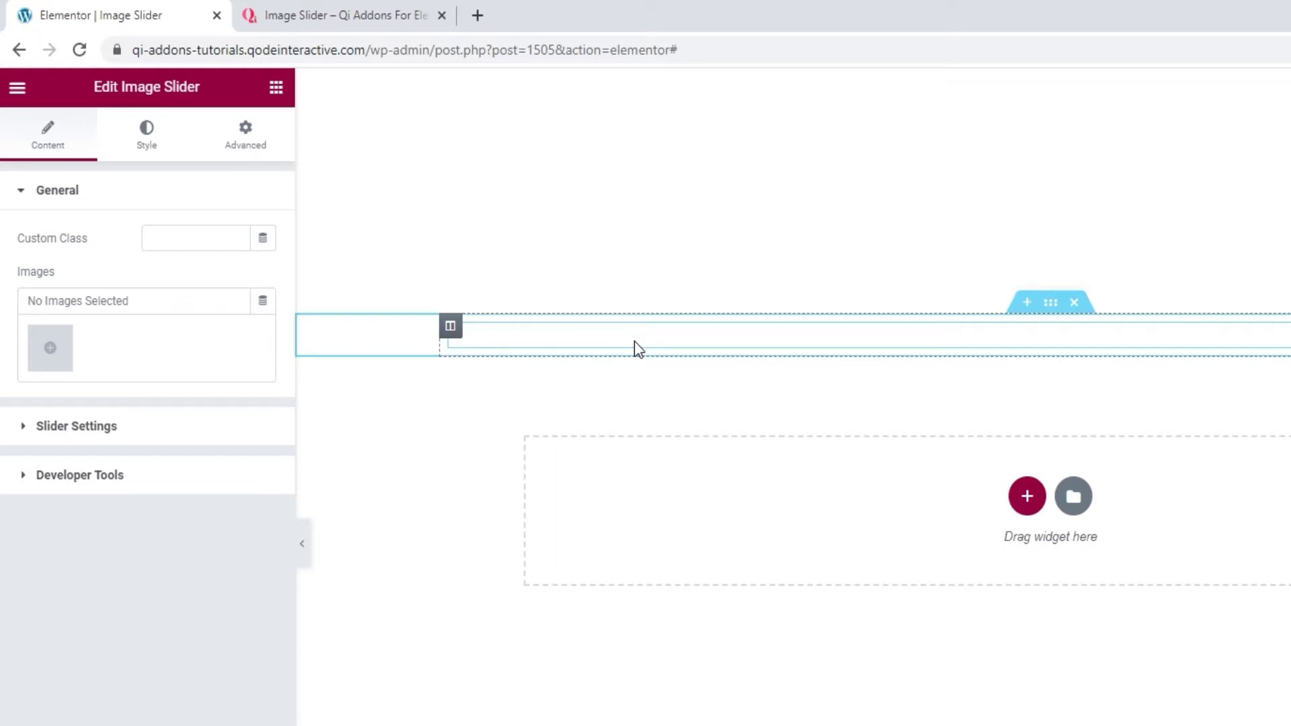
click(68, 343)
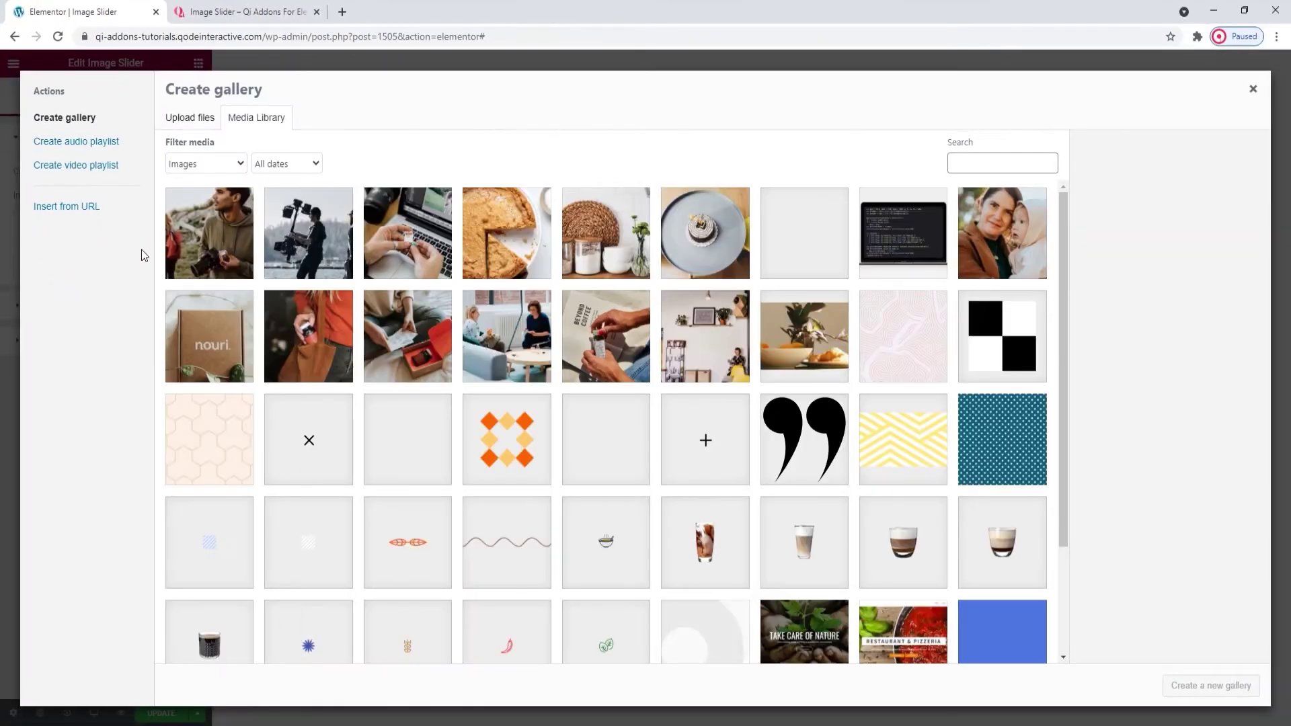
Select the hoodie man, camera operator and laptop photos and insert them as the slider gallery
click(292, 316)
click(346, 236)
click(384, 230)
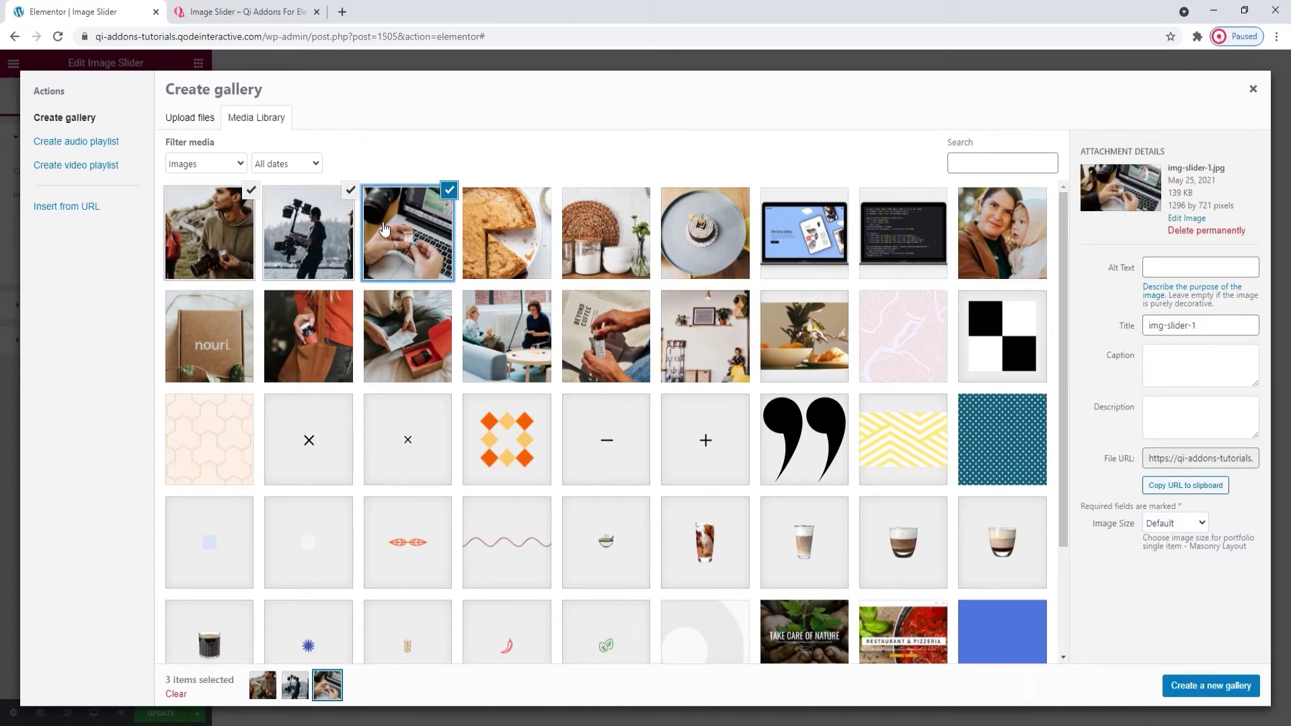
click(1204, 687)
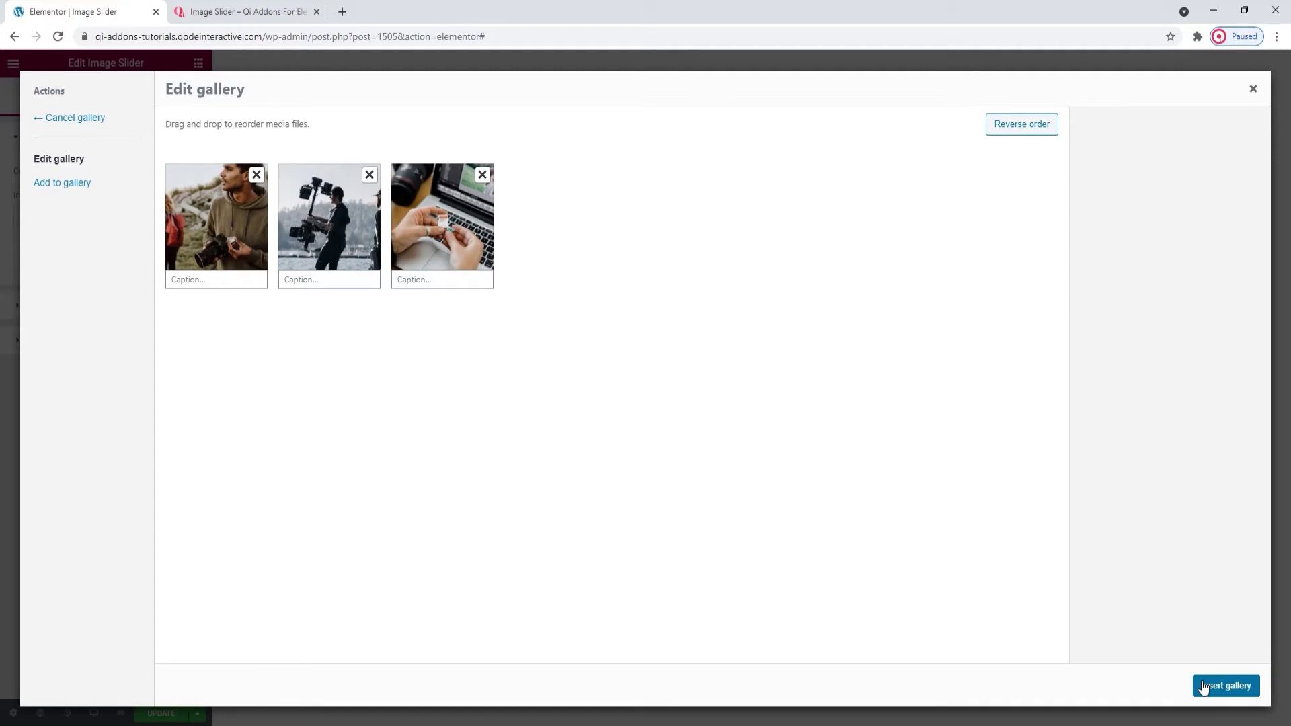
click(1228, 692)
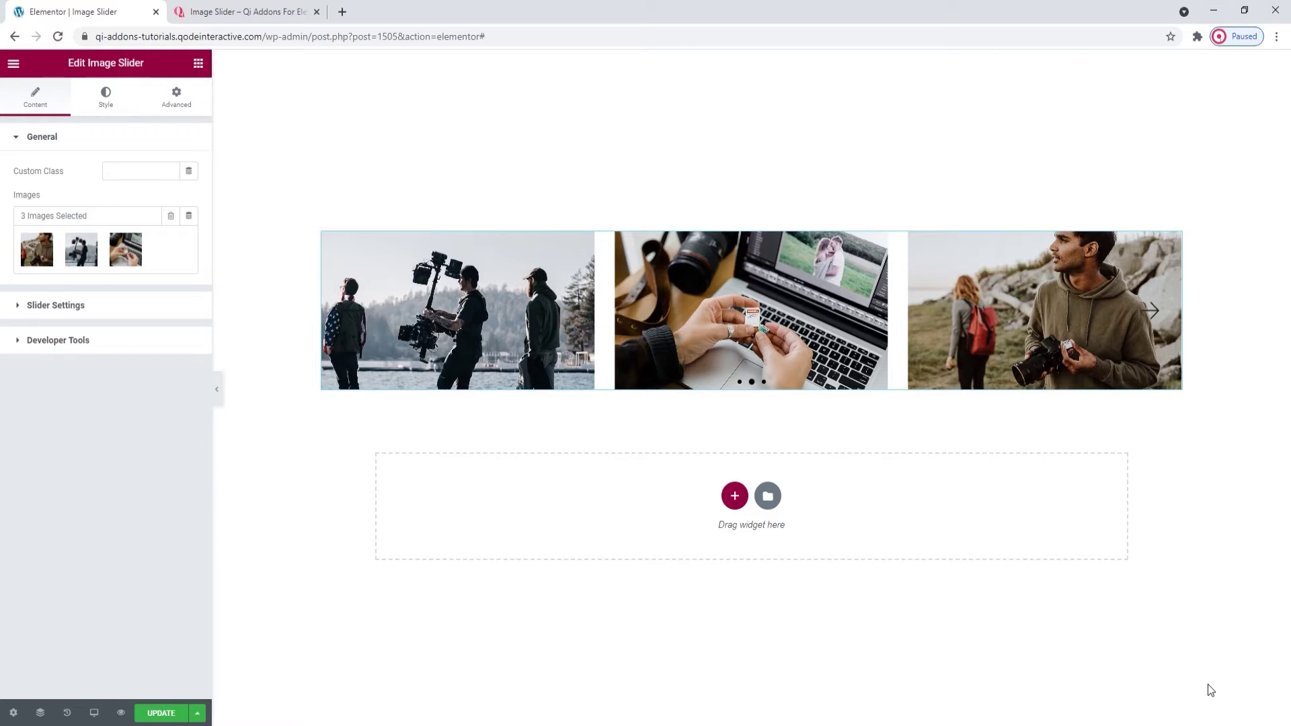
Move the laptop photo to the first gallery position and reinsert the gallery
click(123, 252)
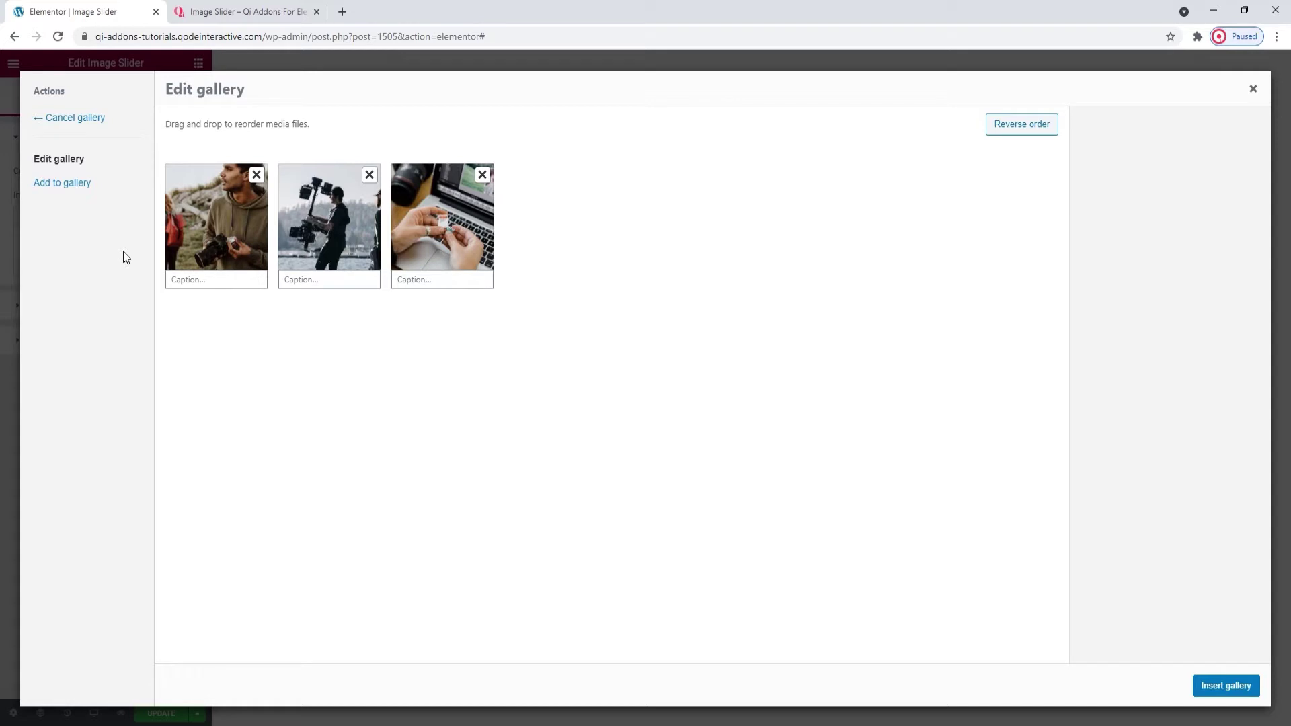
drag(430, 224, 330, 216)
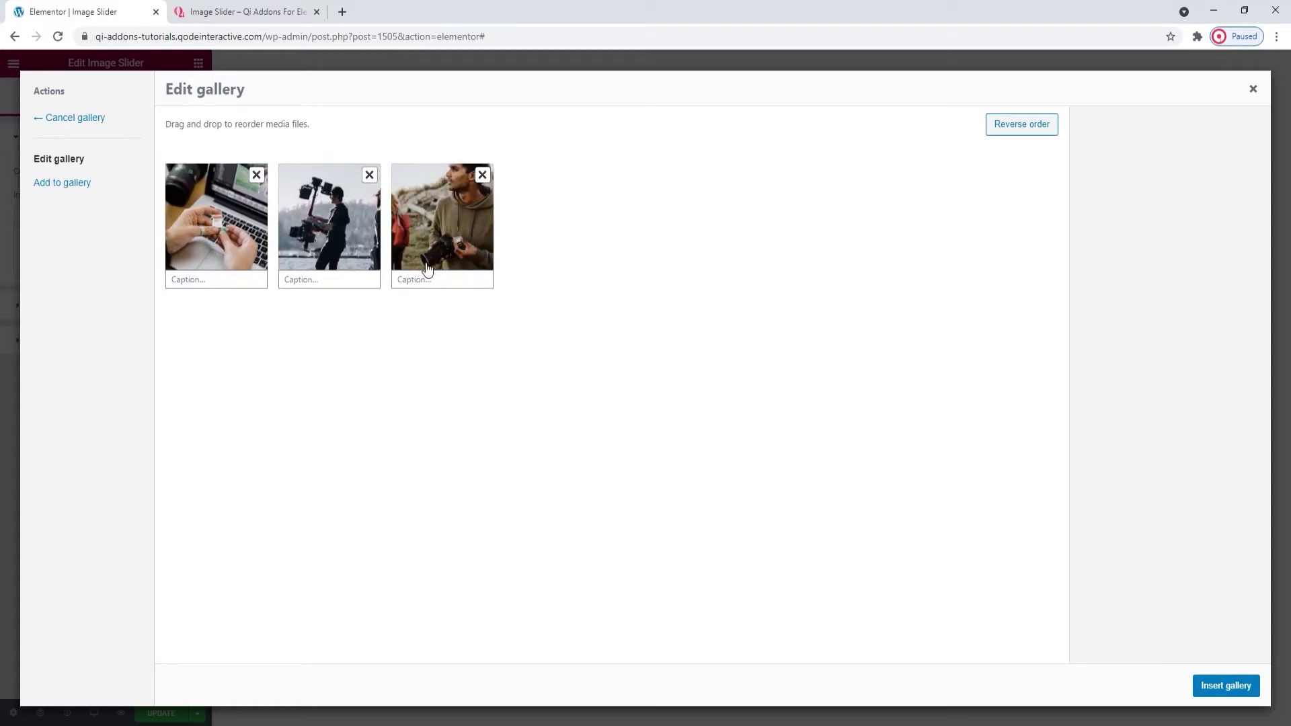
click(1238, 694)
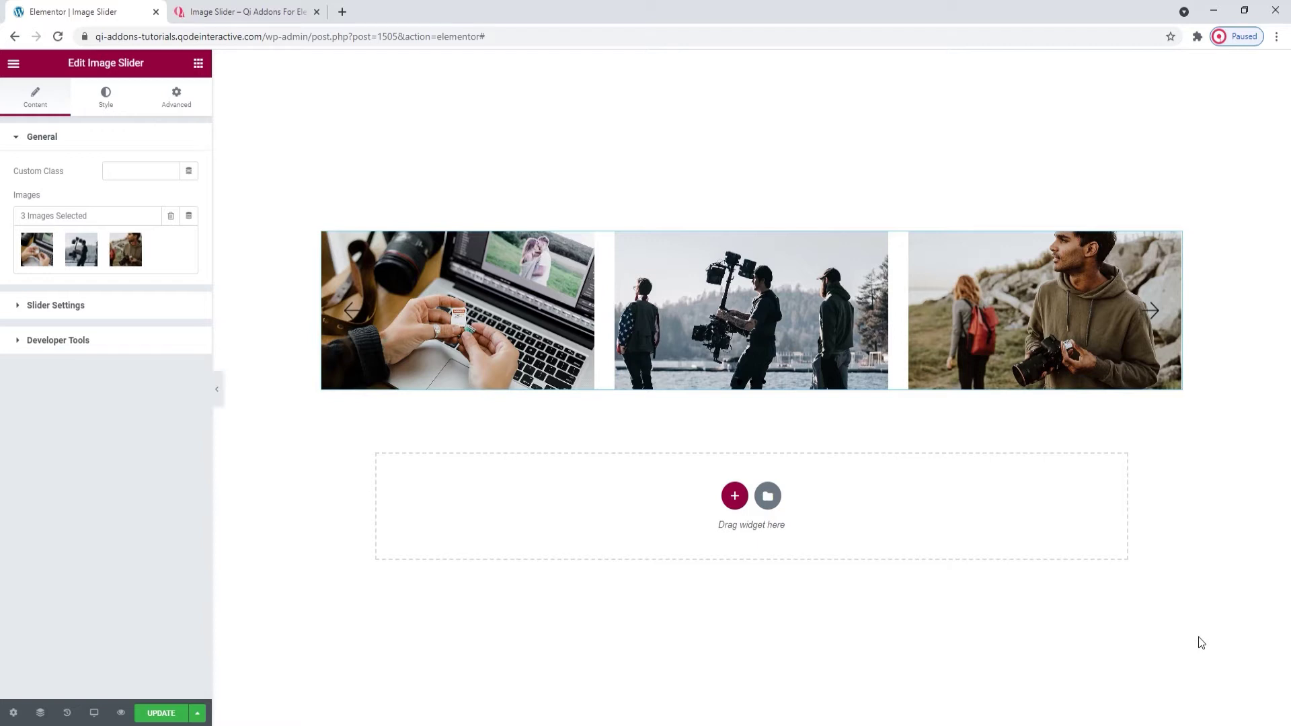
In Slider Settings, toggle loop off and back to Yes, keeping centered slides off and autoplay on
click(144, 311)
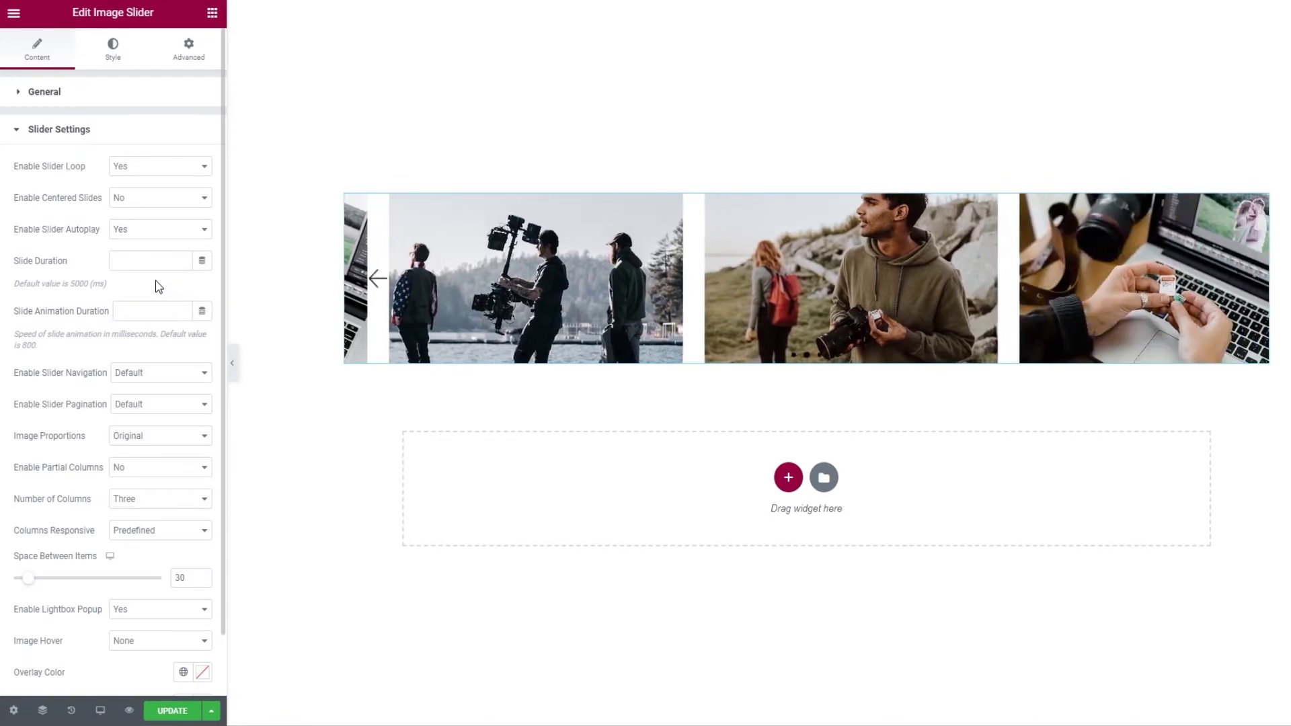
click(165, 169)
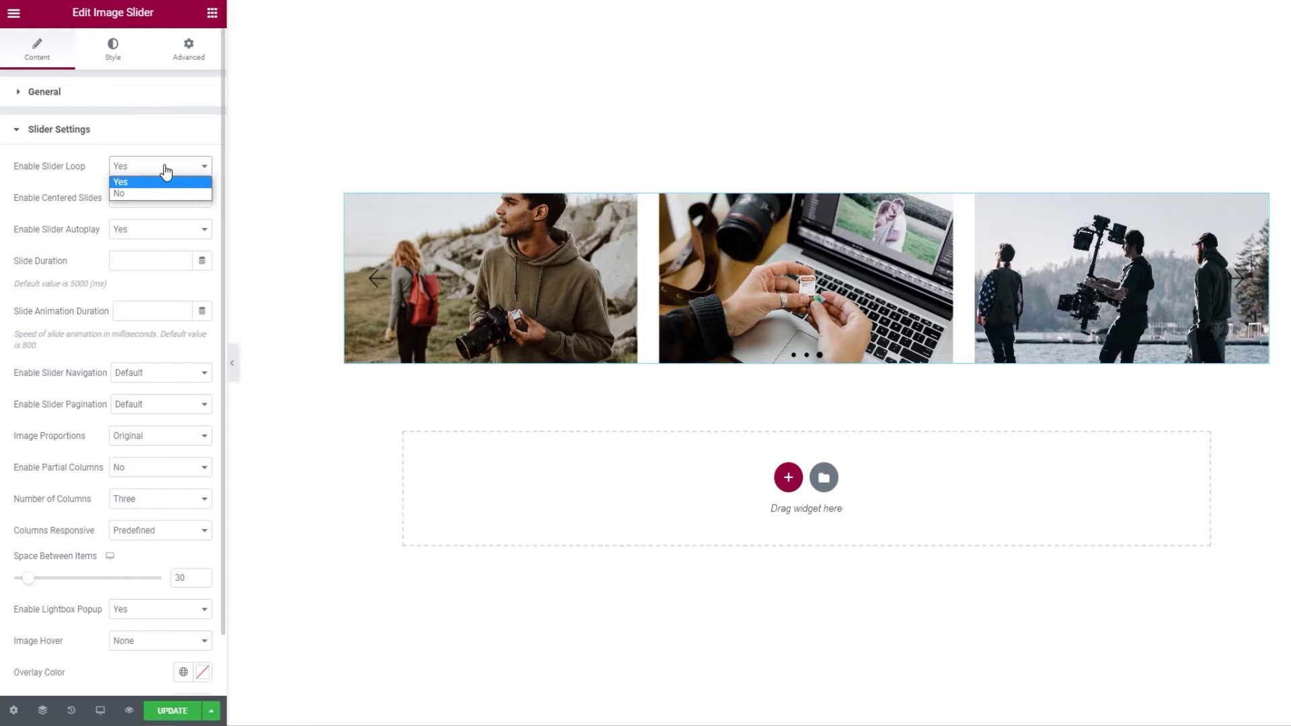
click(163, 193)
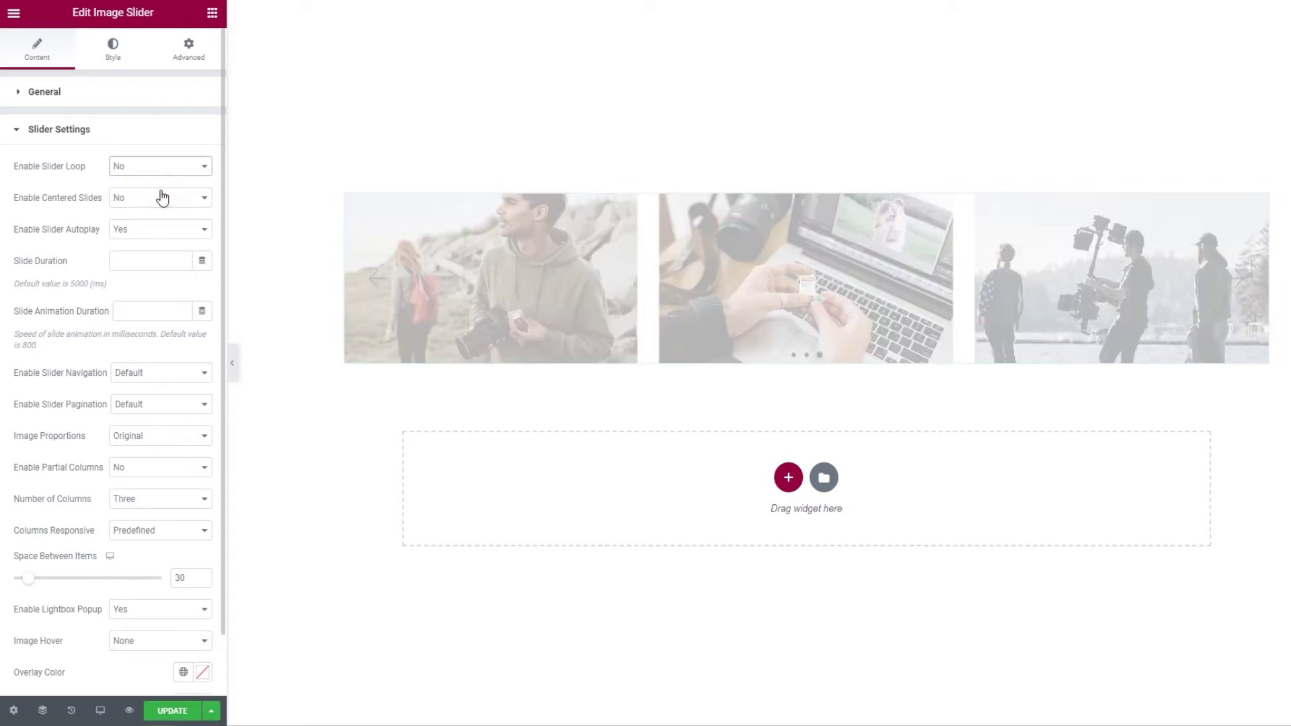
click(158, 169)
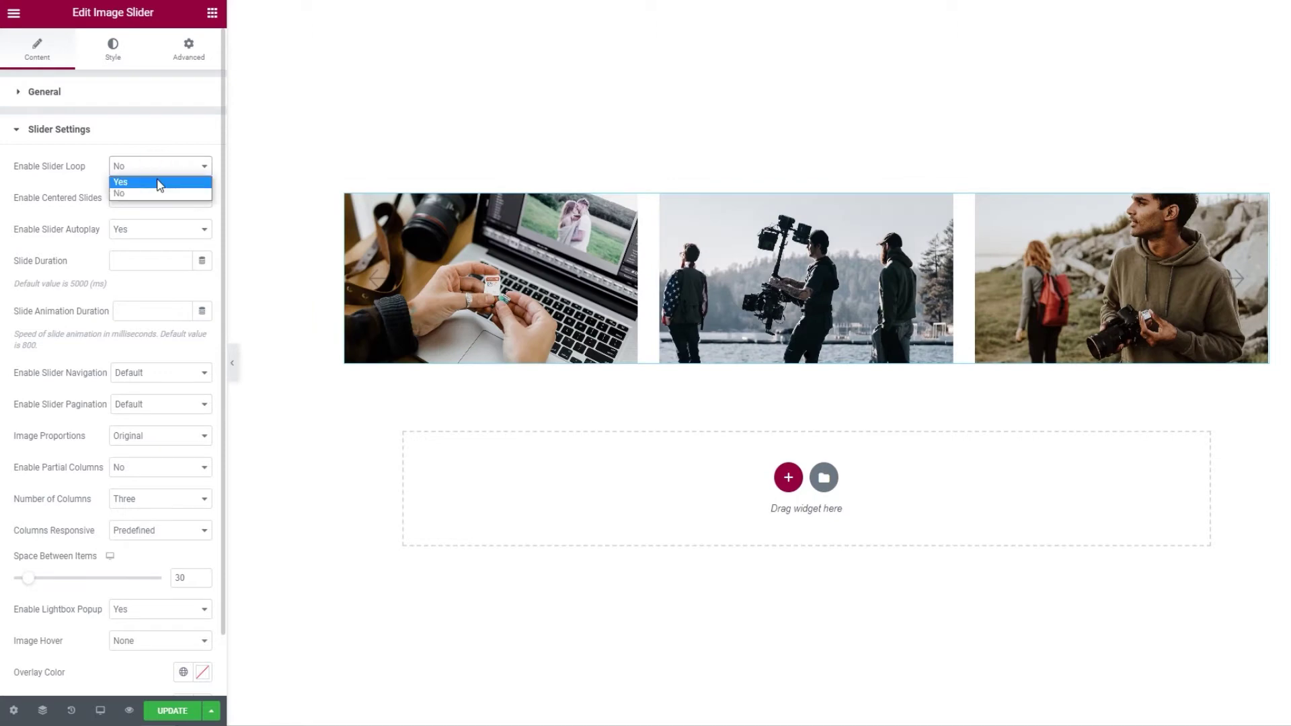
click(159, 182)
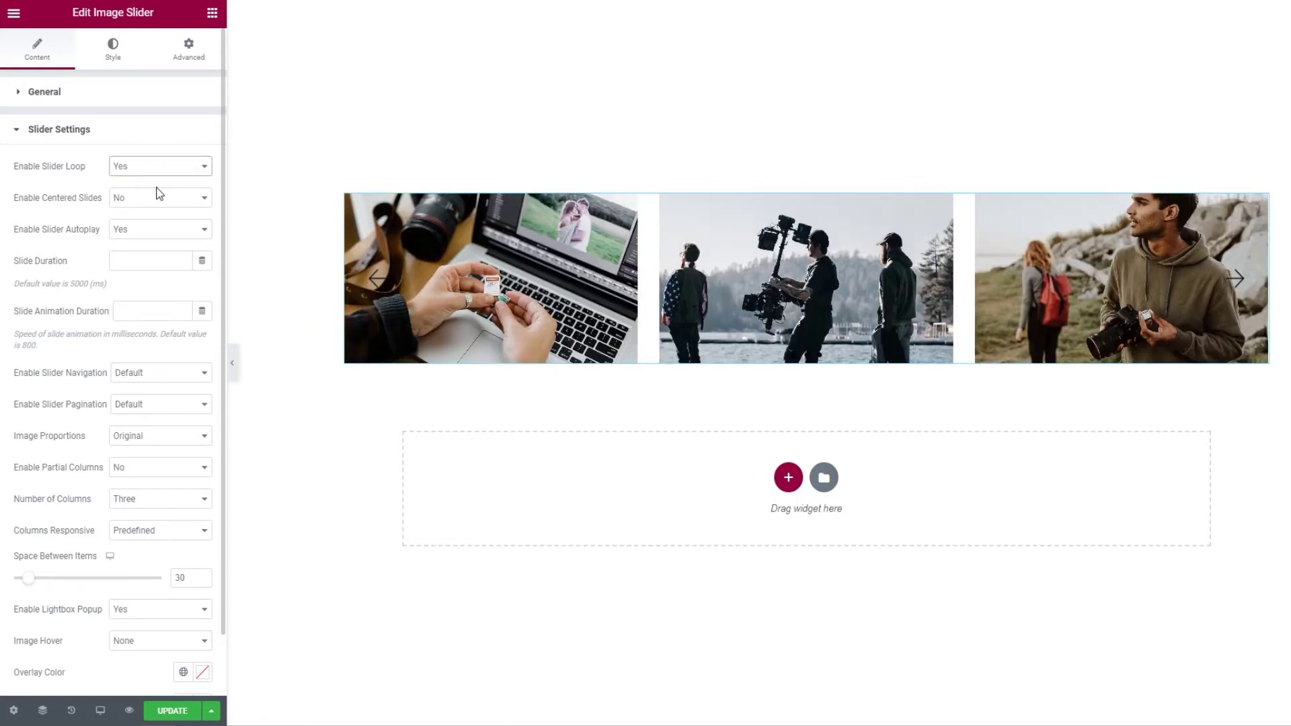
click(160, 198)
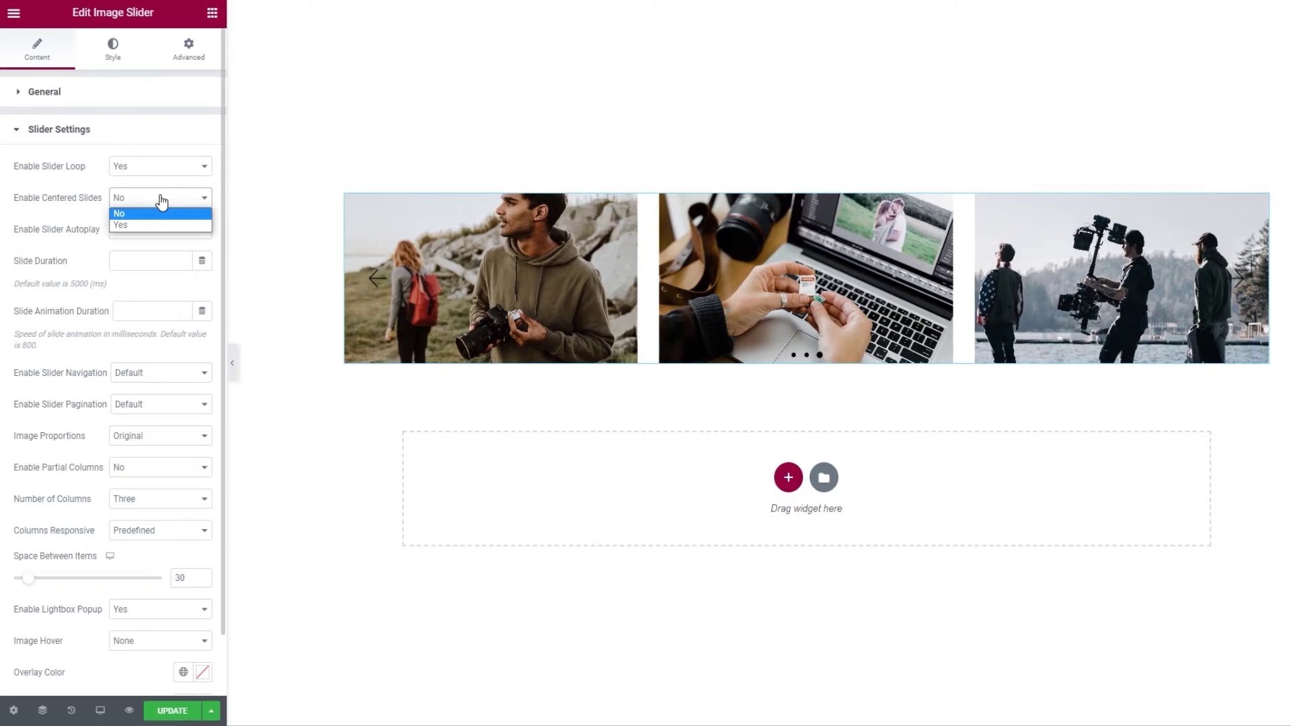
click(162, 200)
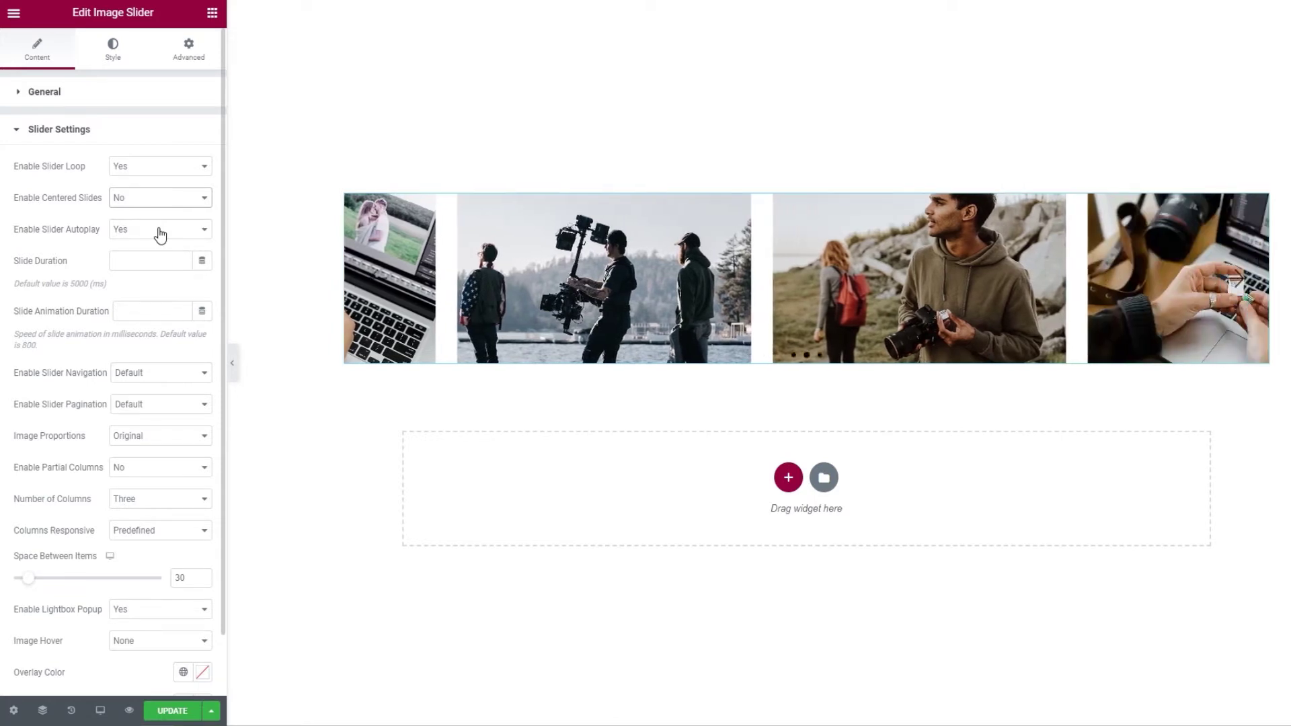
click(160, 232)
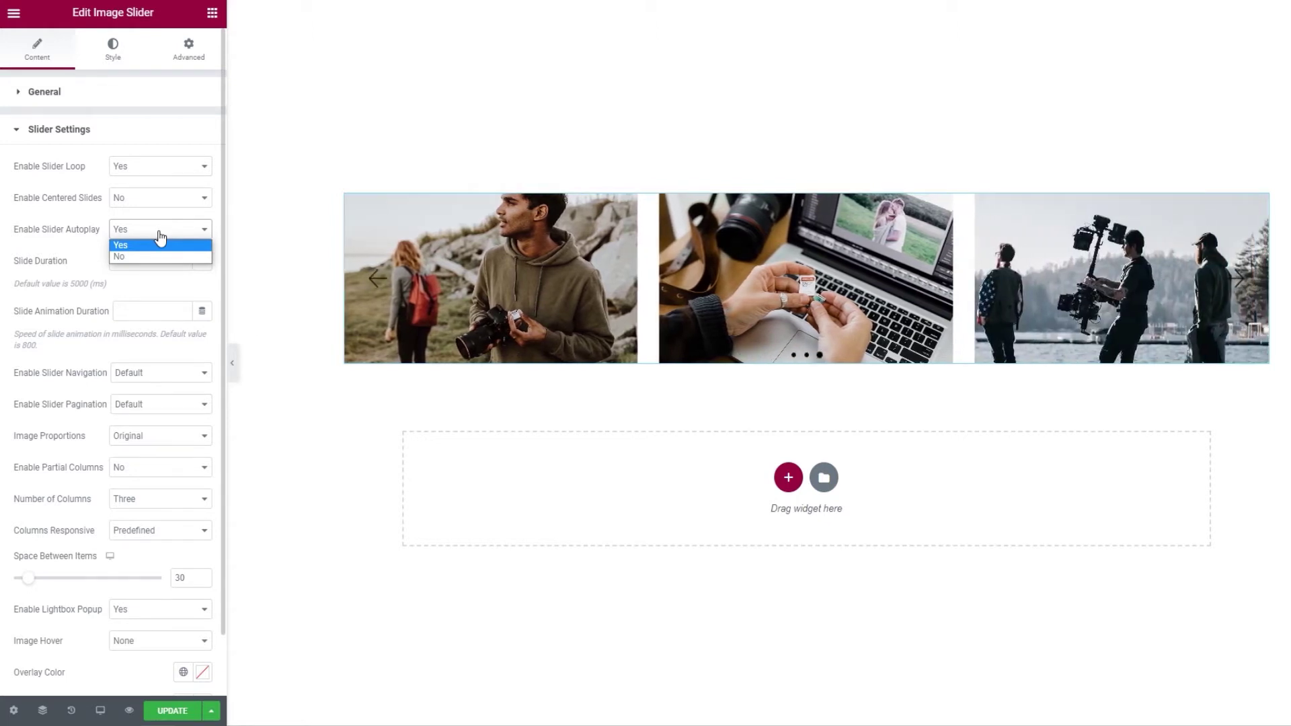
click(159, 232)
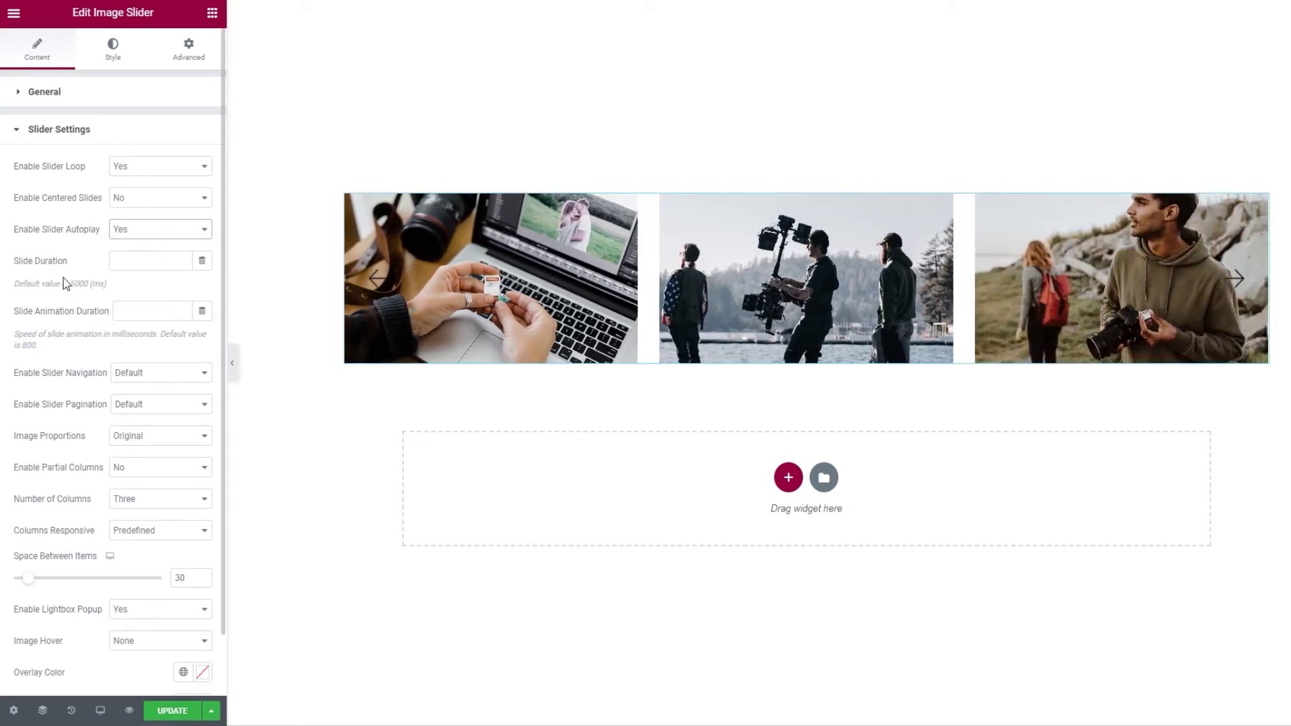
Set Slide Duration to 2000 and clear the 300 entered in Slide Animation Duration
click(128, 260)
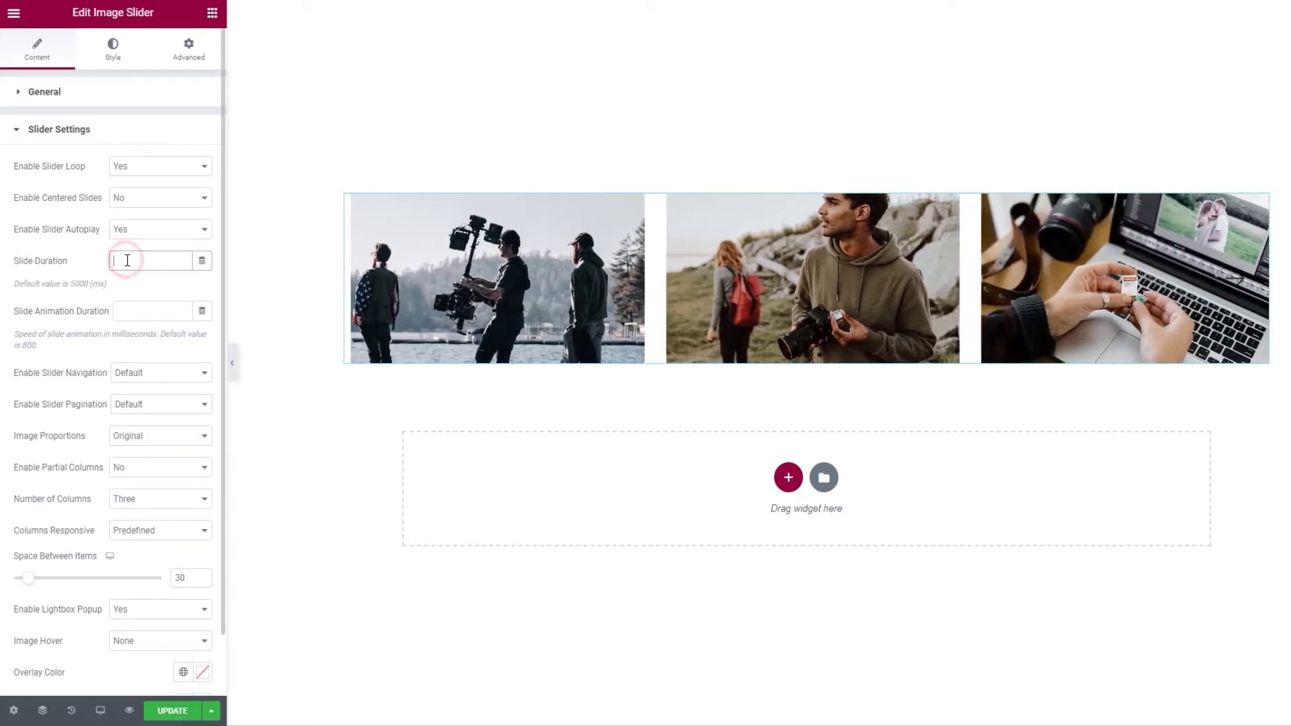
text(2000)
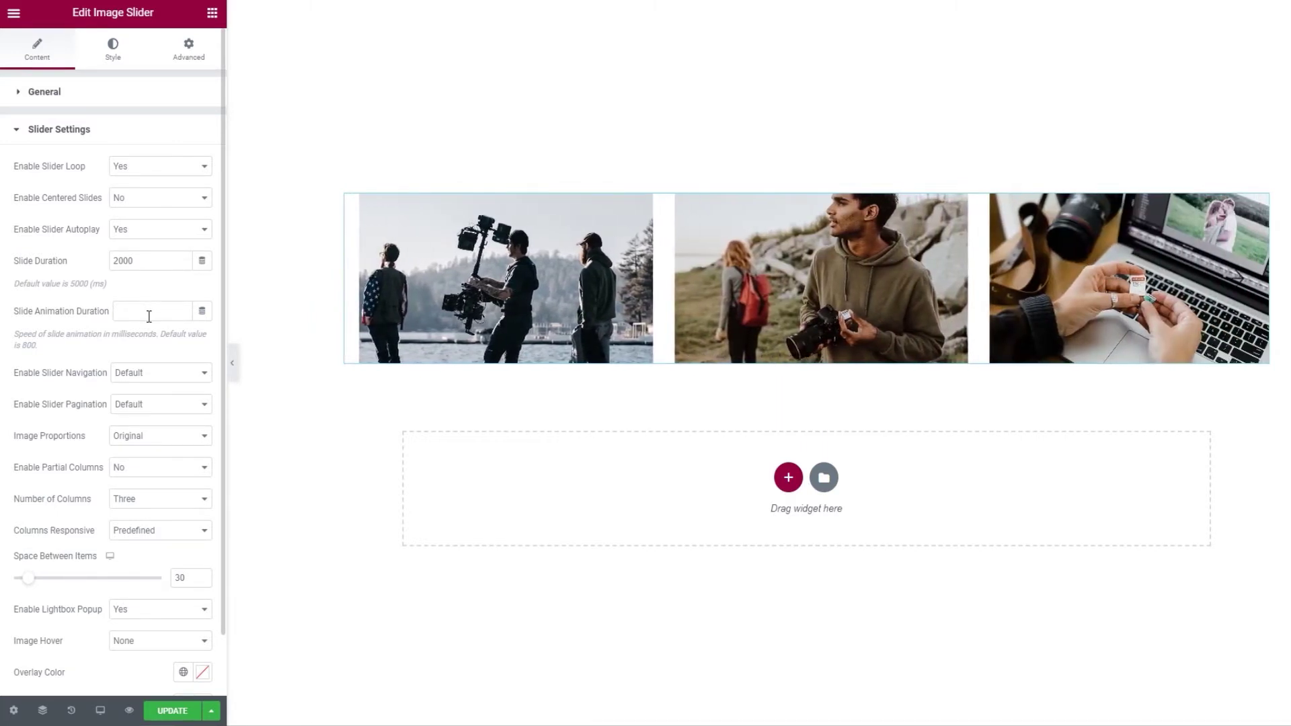
click(149, 316)
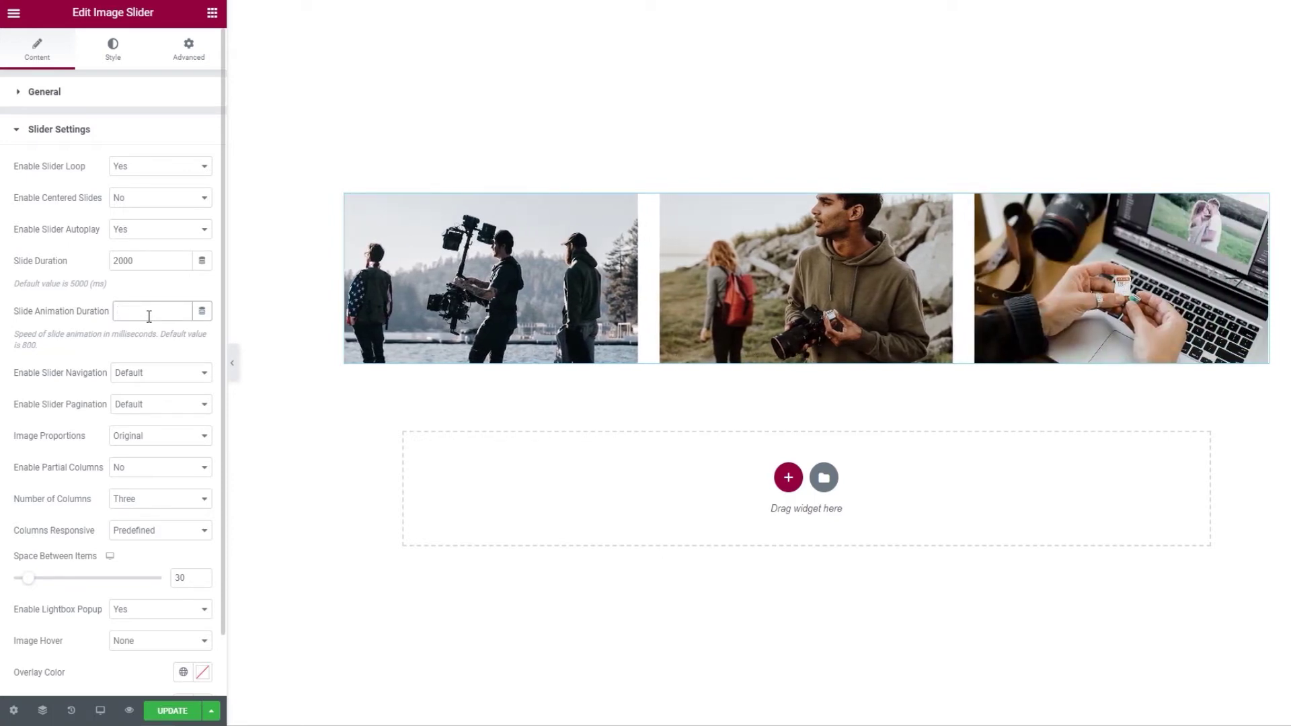
text(300)
drag(146, 314, 104, 305)
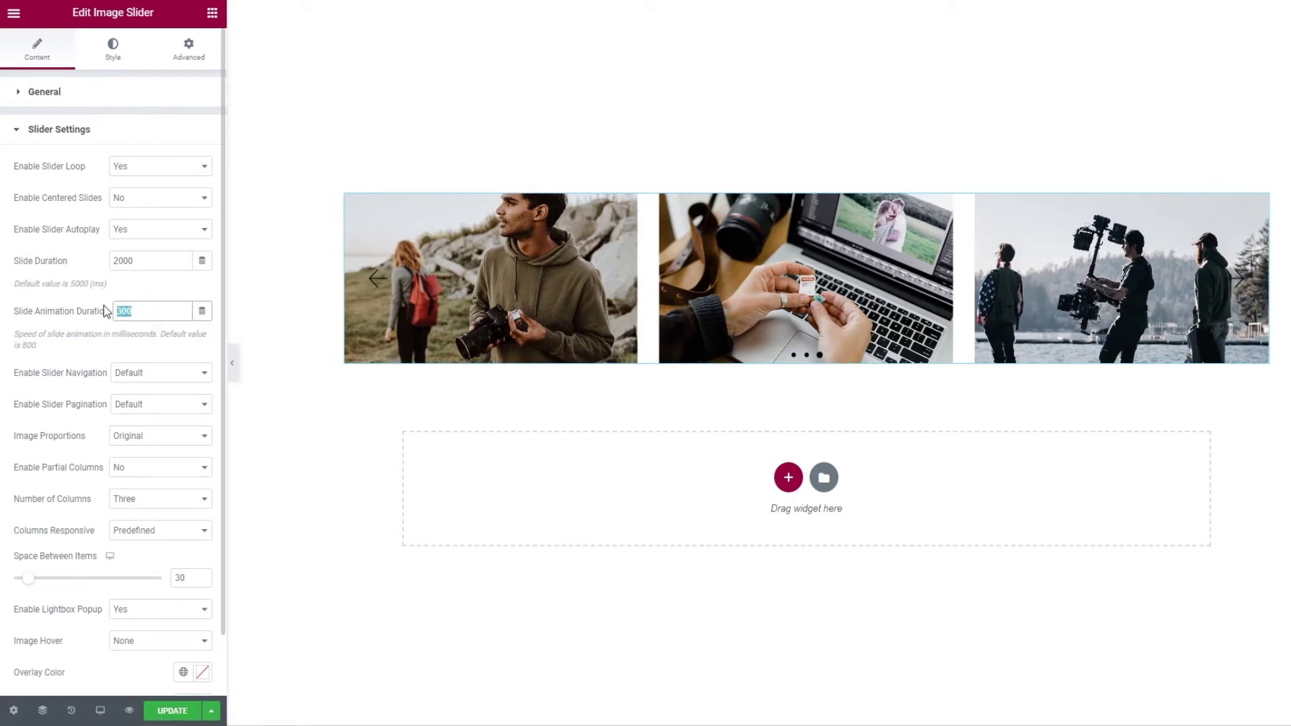
key(BackSpace)
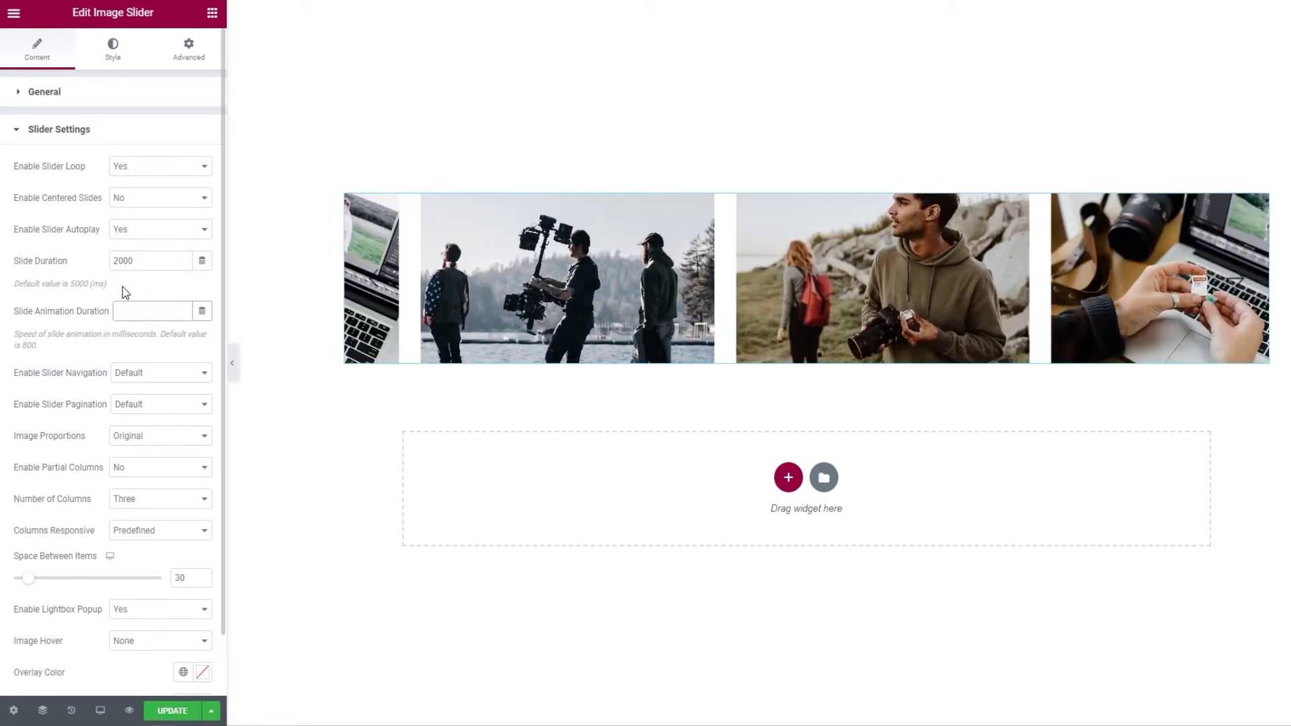
click(122, 288)
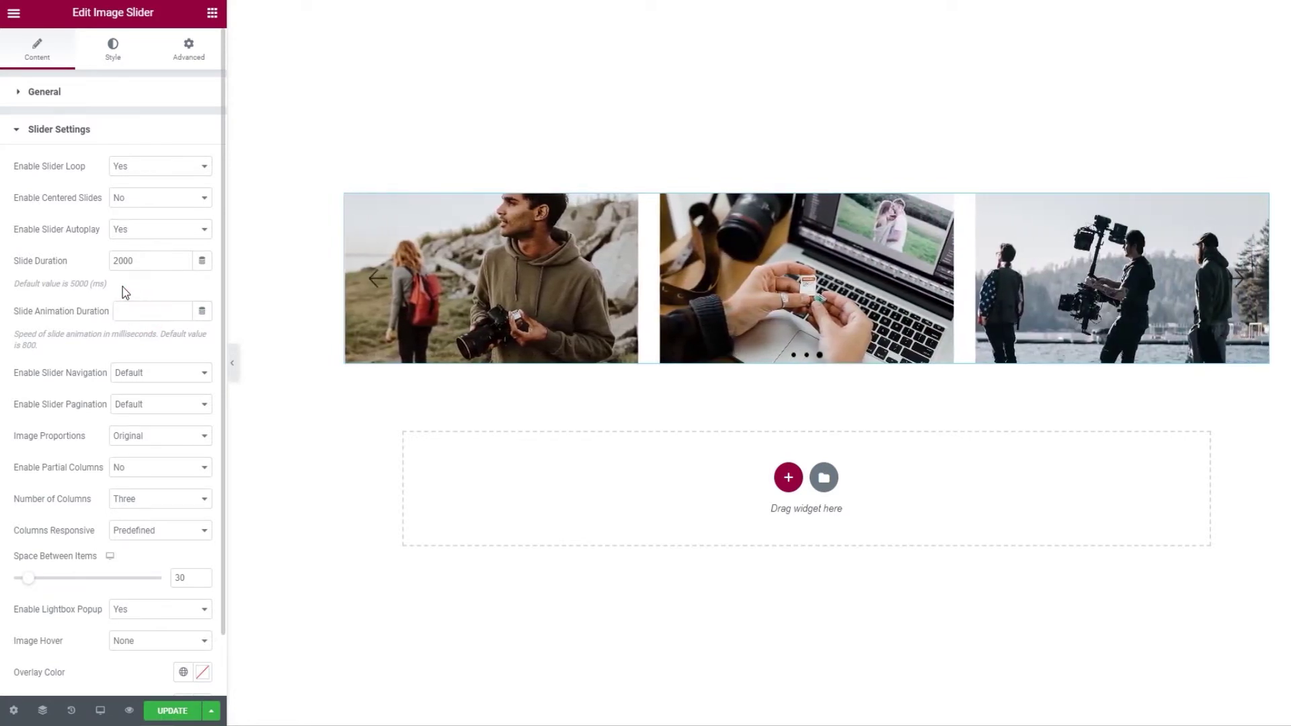
click(156, 374)
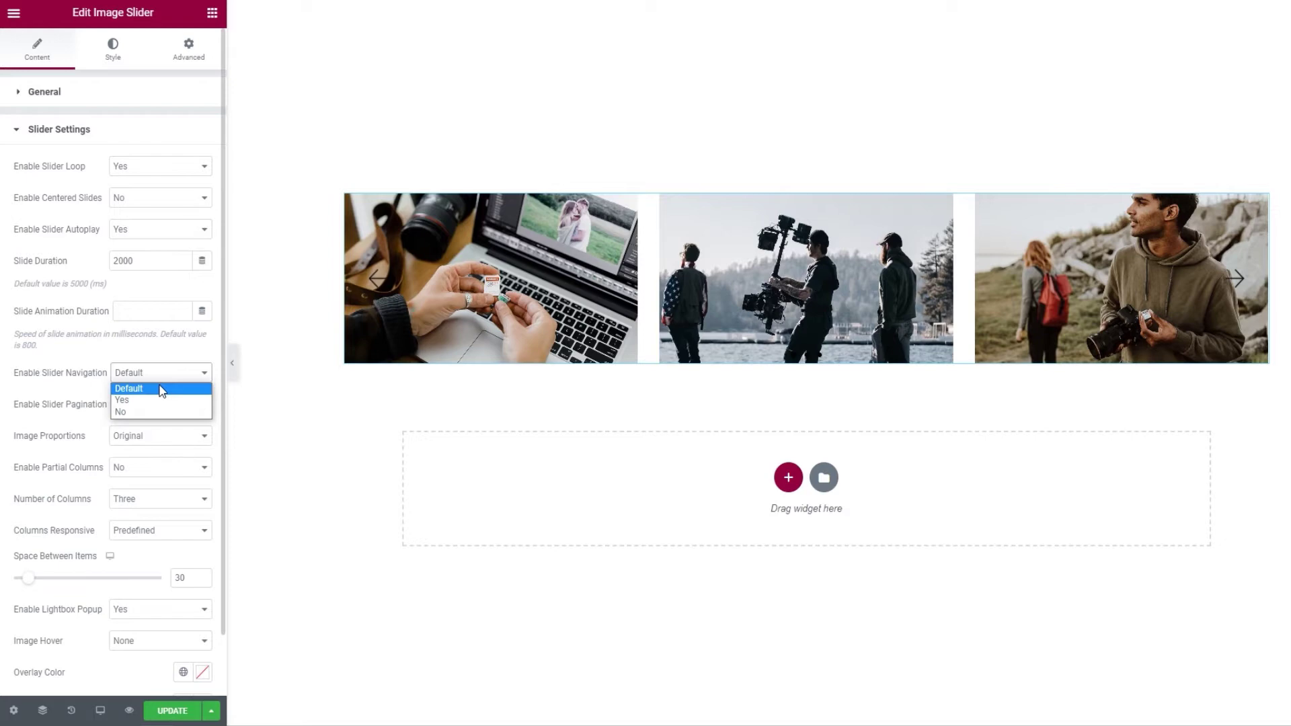
Switch Slider Navigation off and back to Yes, then set Slider Pagination to No
click(165, 412)
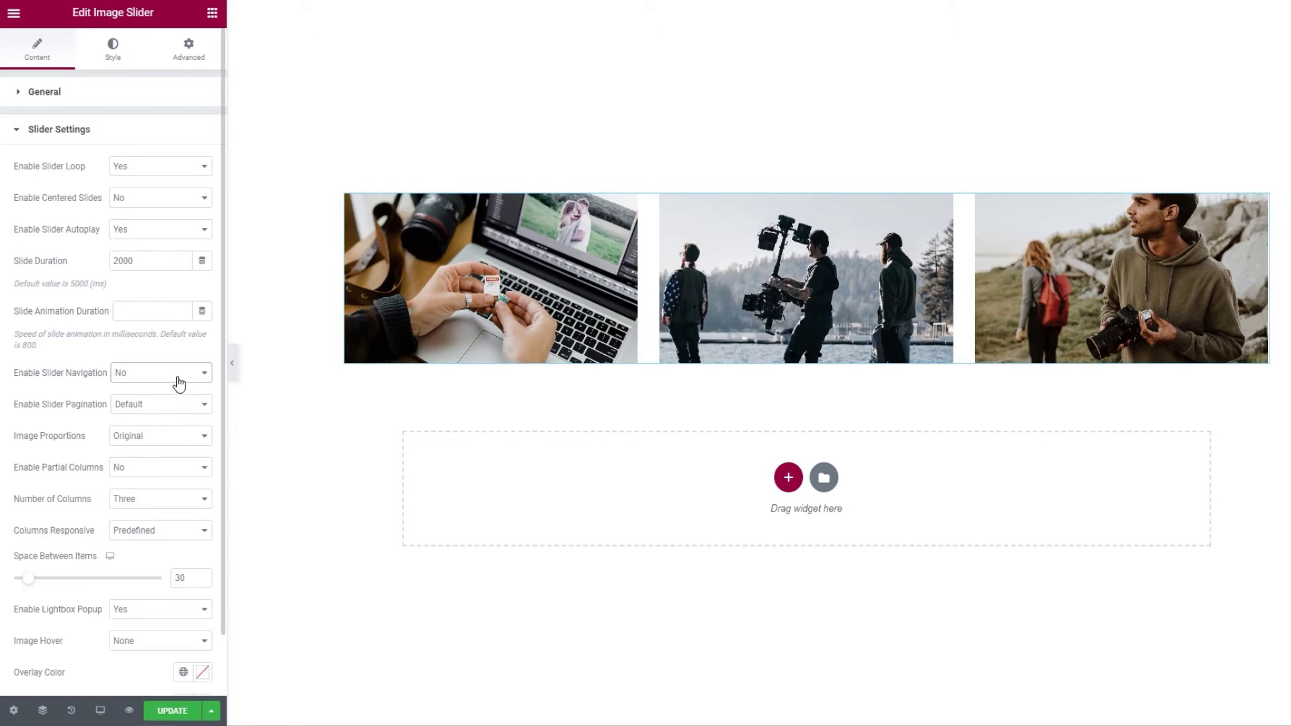
click(177, 376)
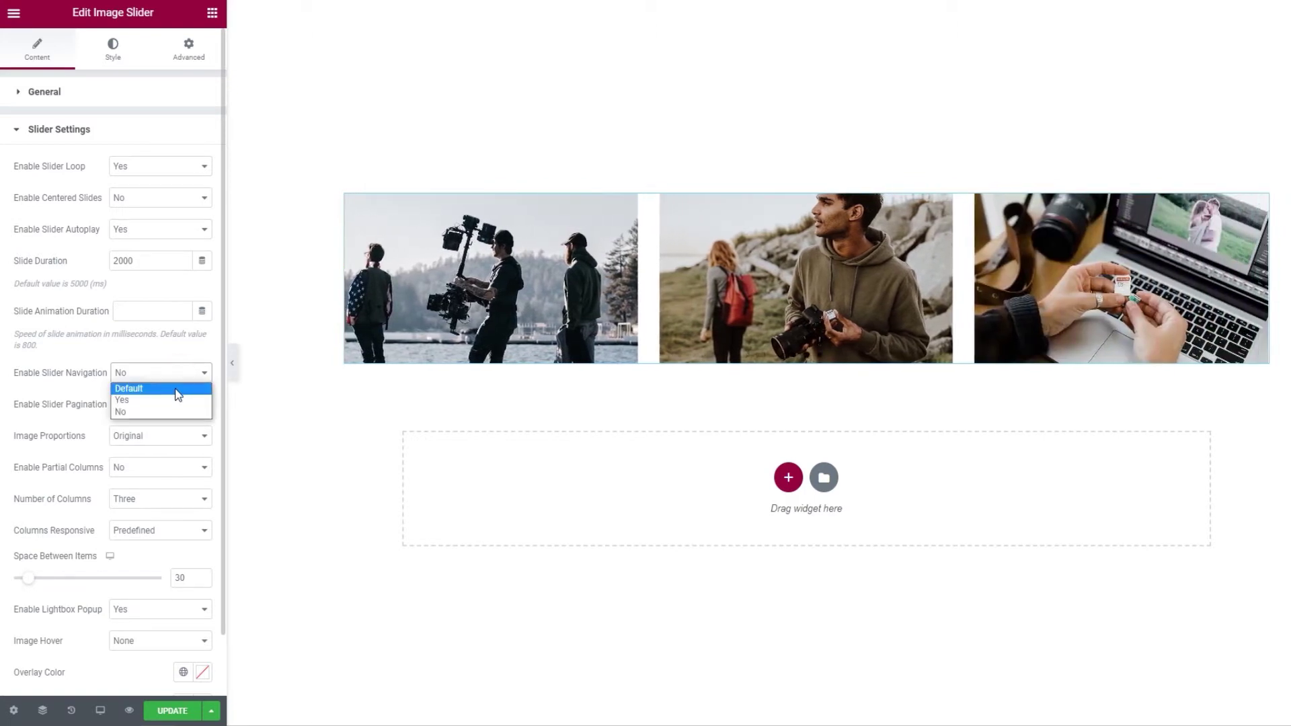
click(175, 400)
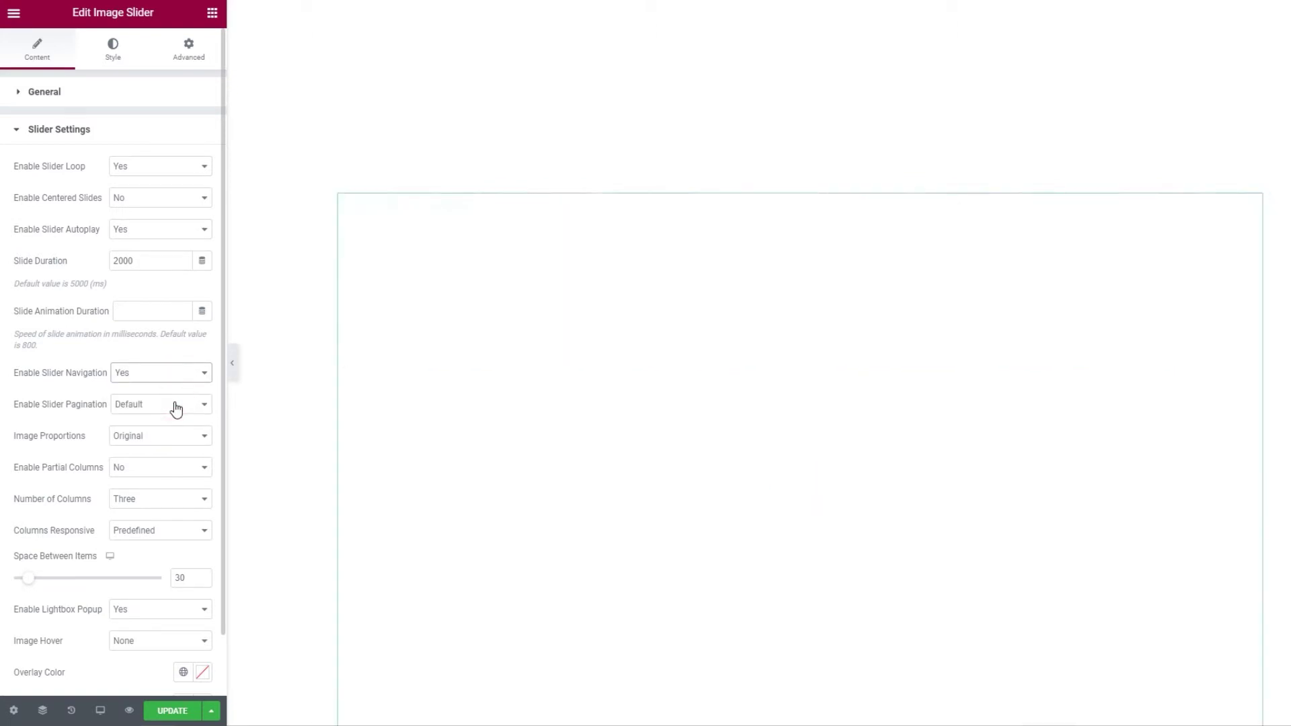
click(176, 411)
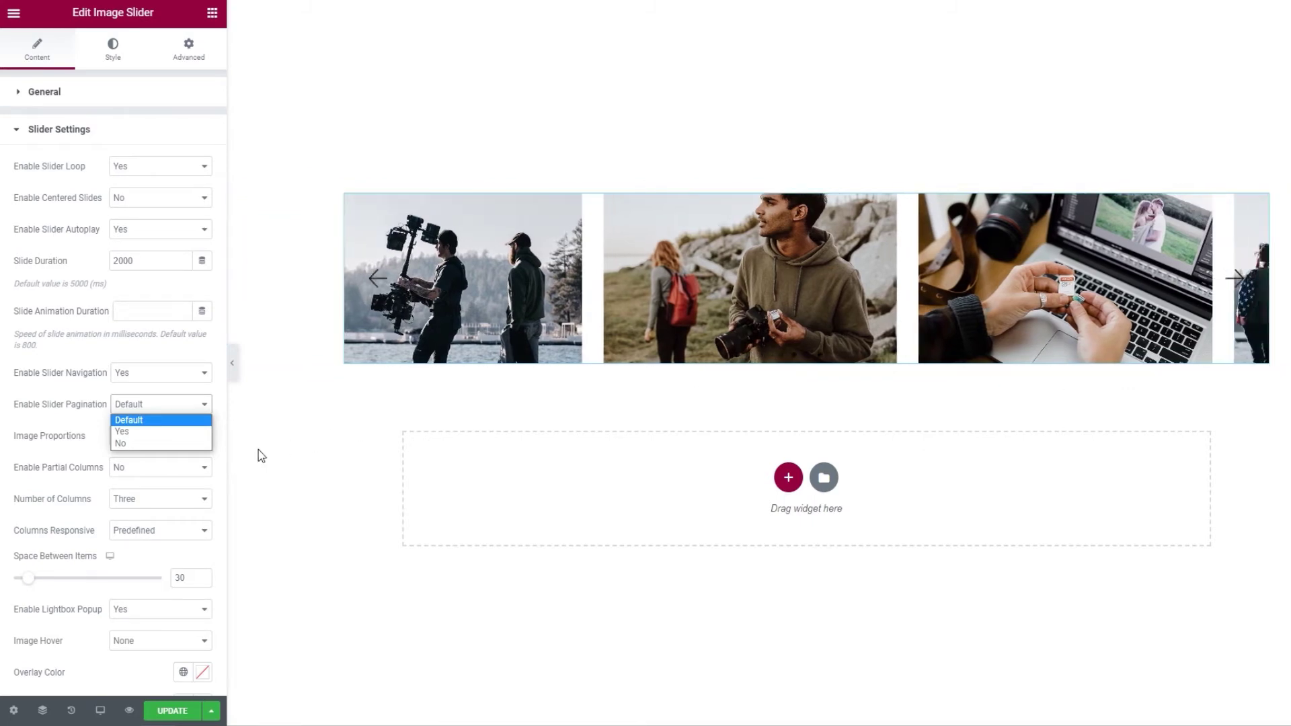
click(177, 446)
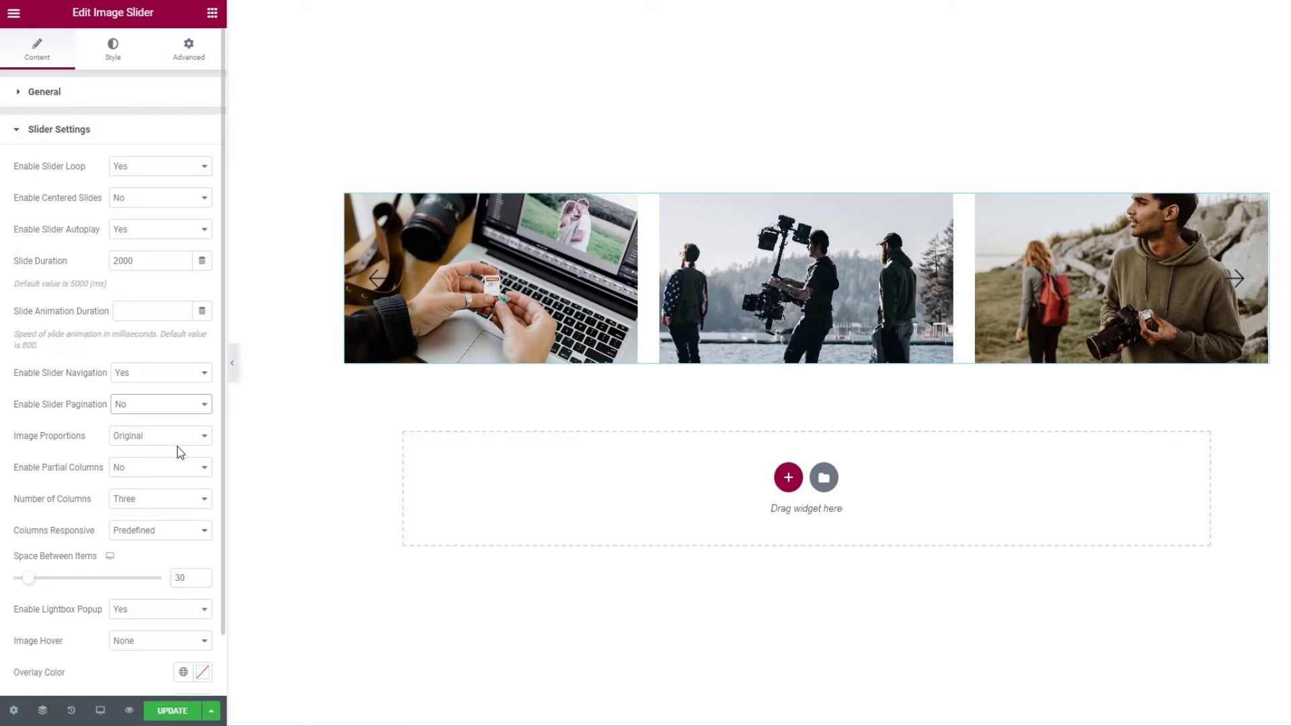
click(176, 438)
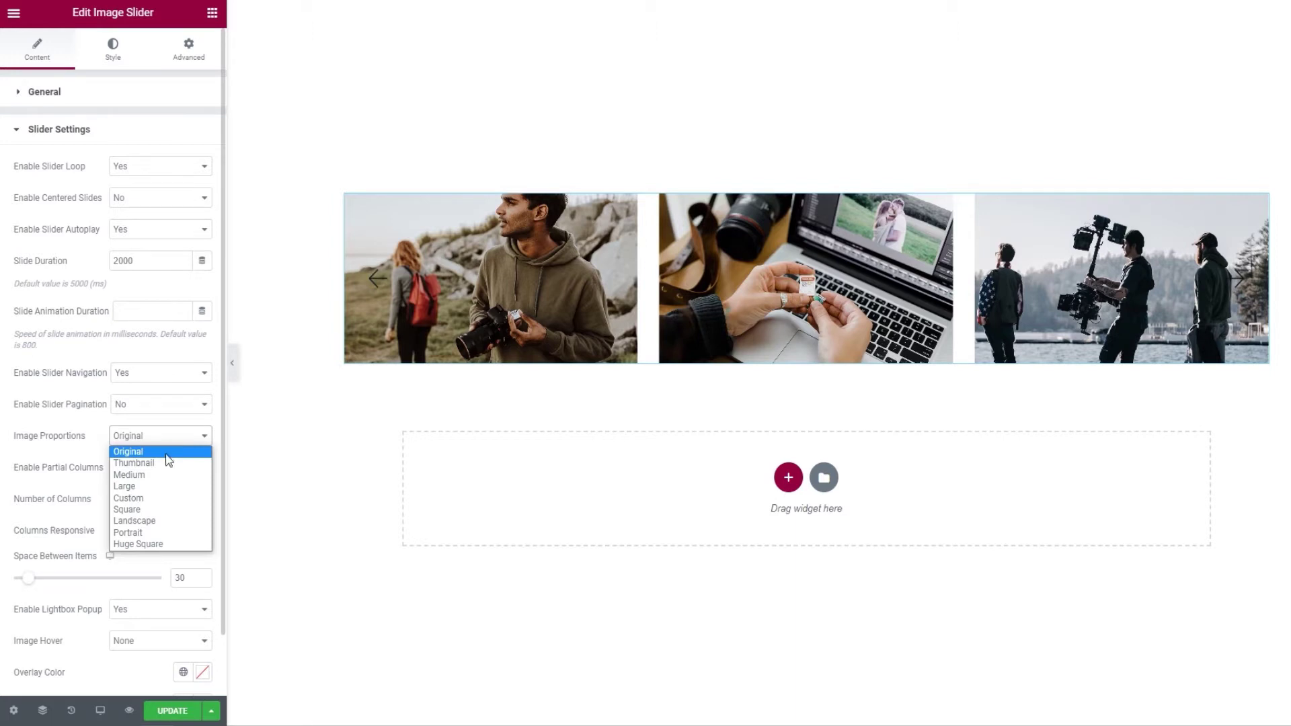
click(163, 509)
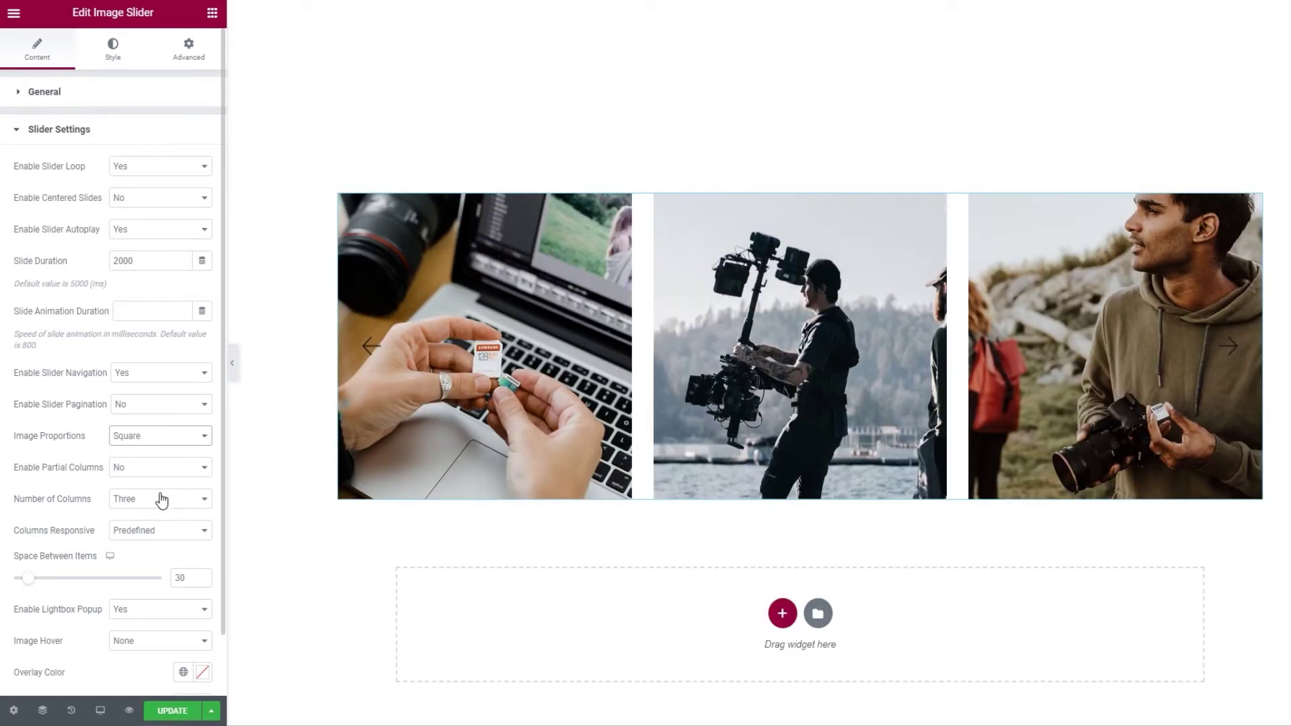
click(164, 437)
click(160, 534)
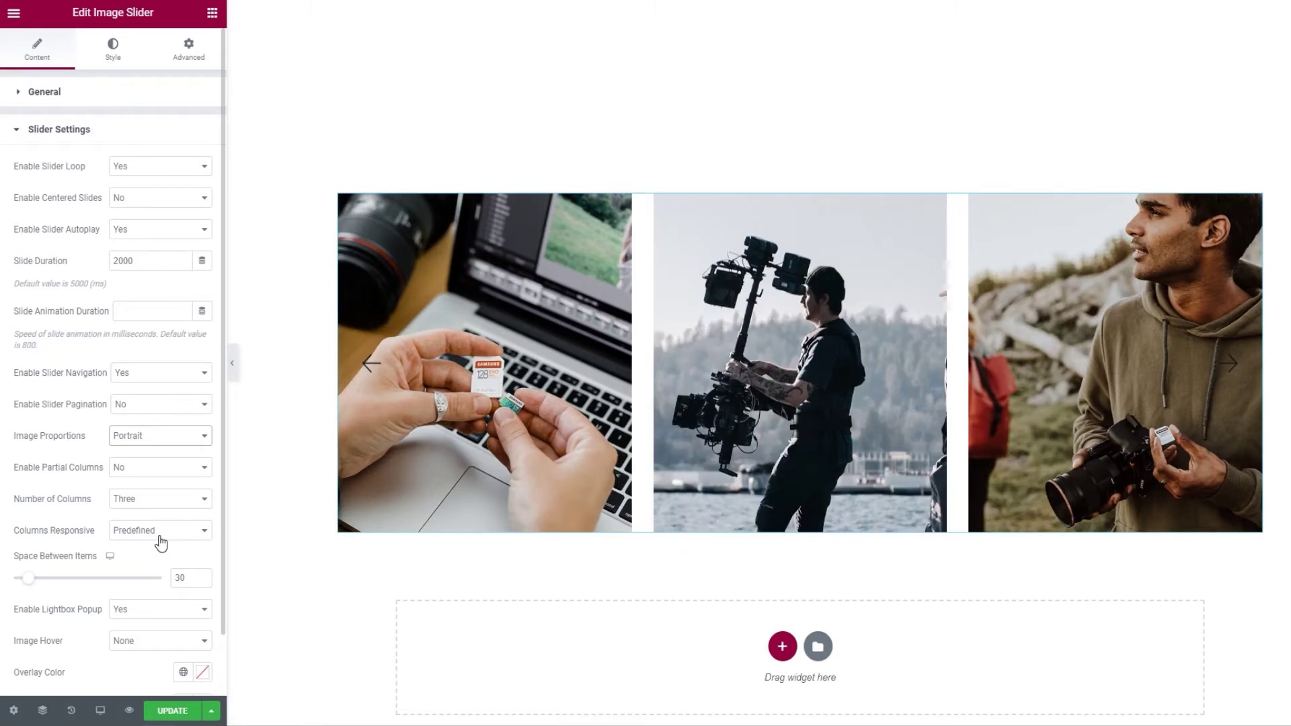
click(164, 434)
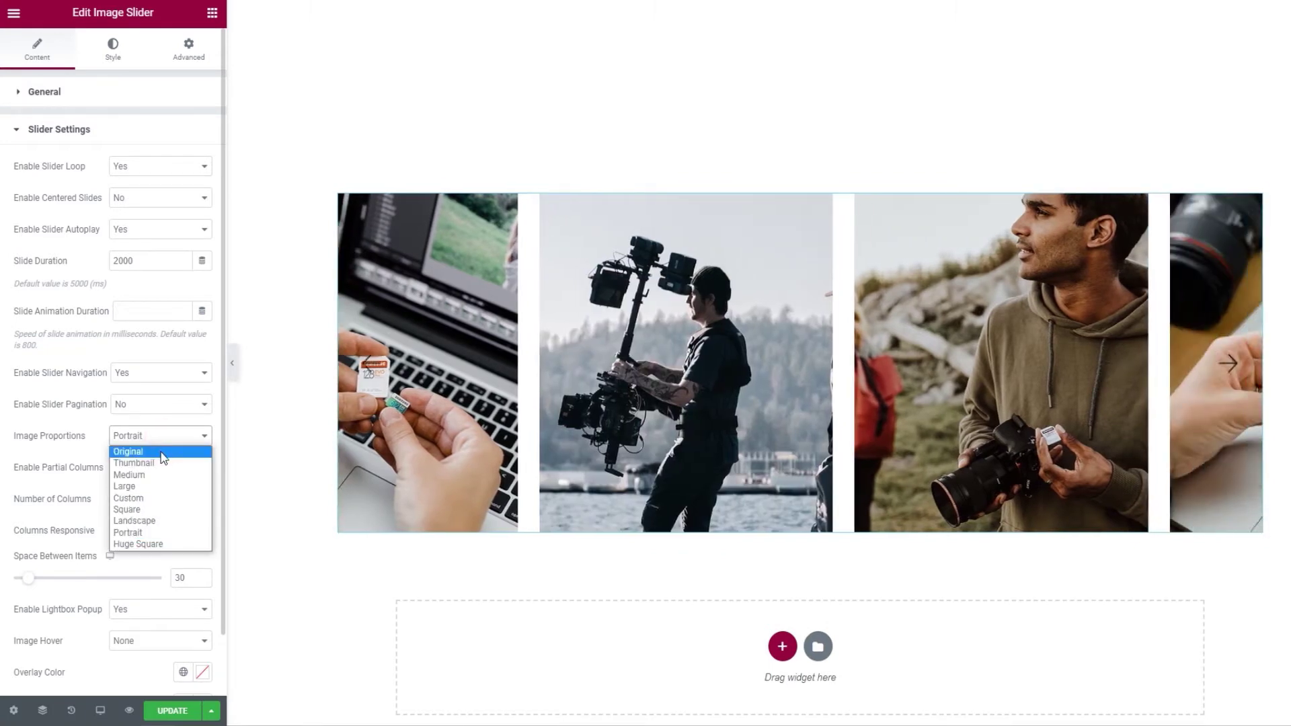
click(160, 452)
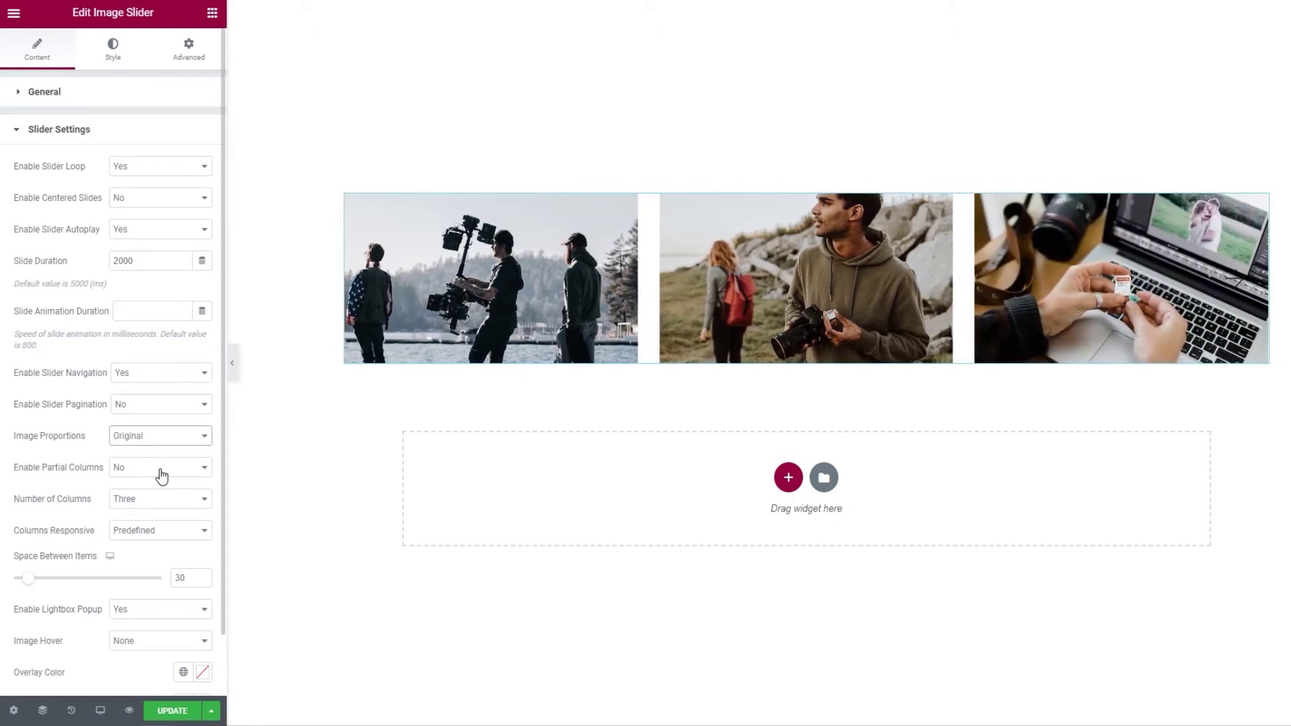
Enable partial columns with a value of 0.2 and turn centered slides on
click(171, 472)
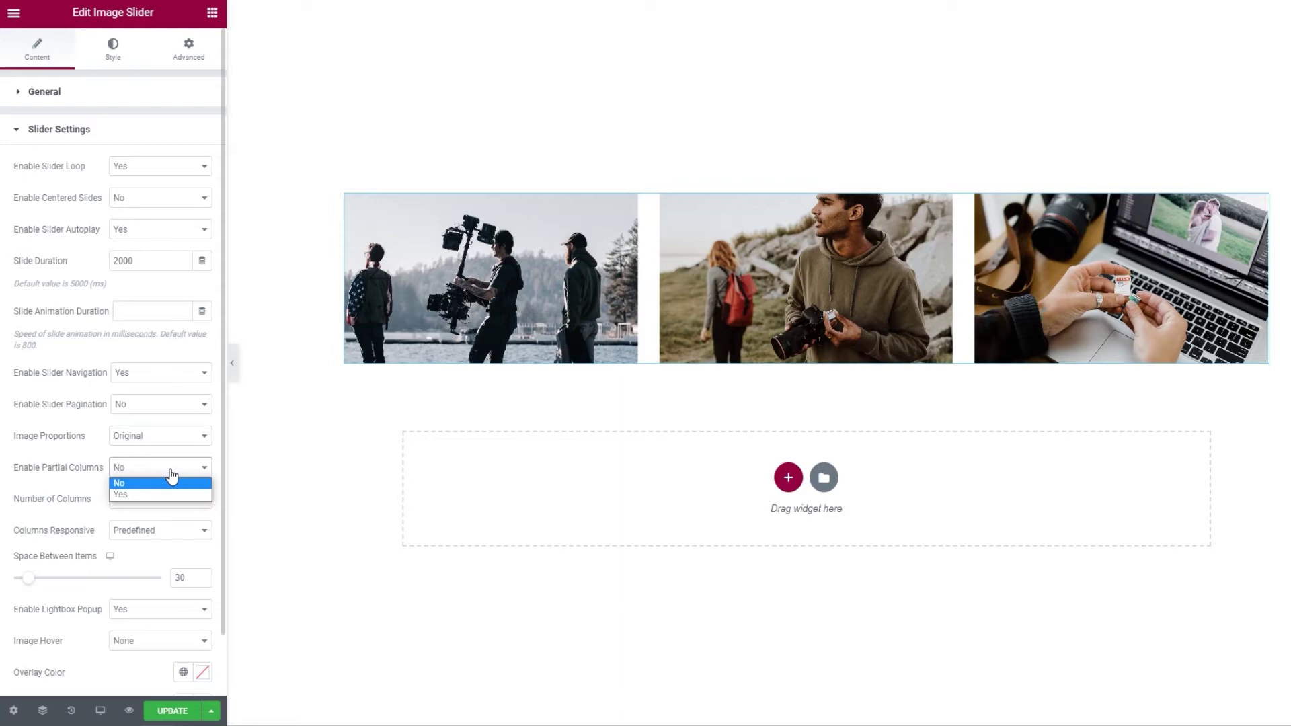
click(167, 495)
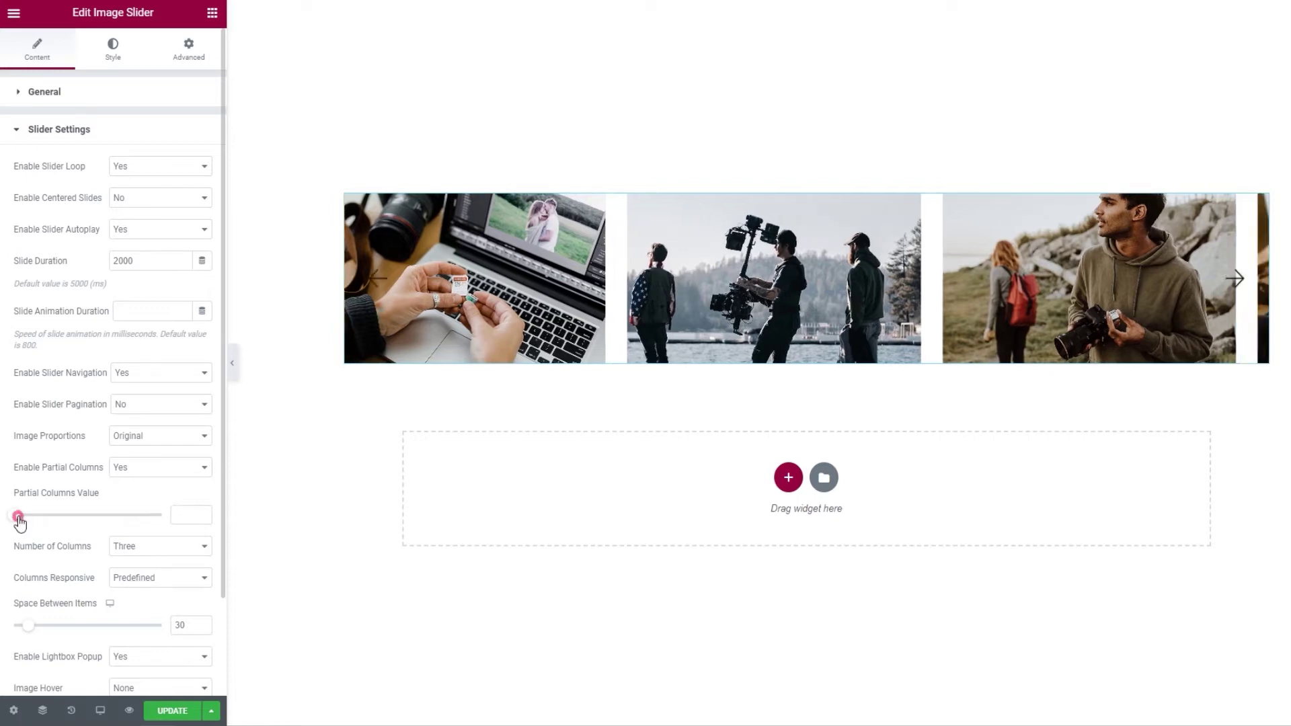
drag(14, 518, 38, 523)
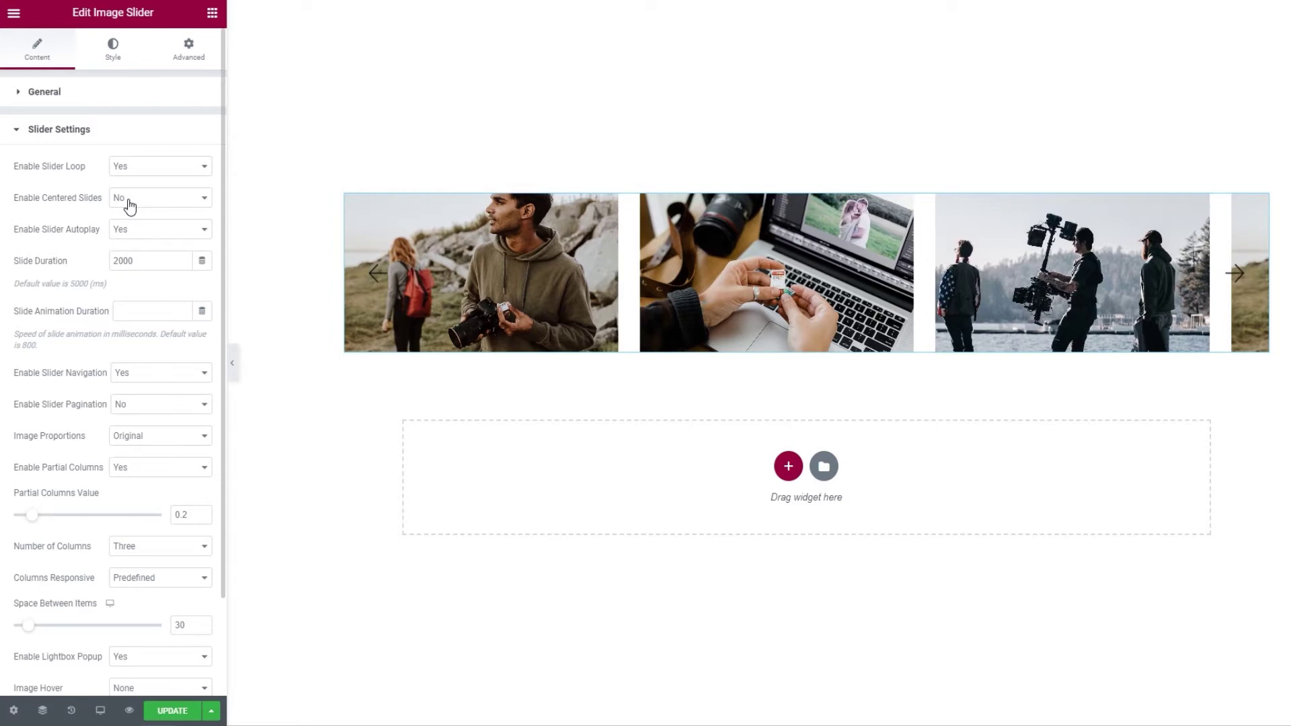
click(129, 203)
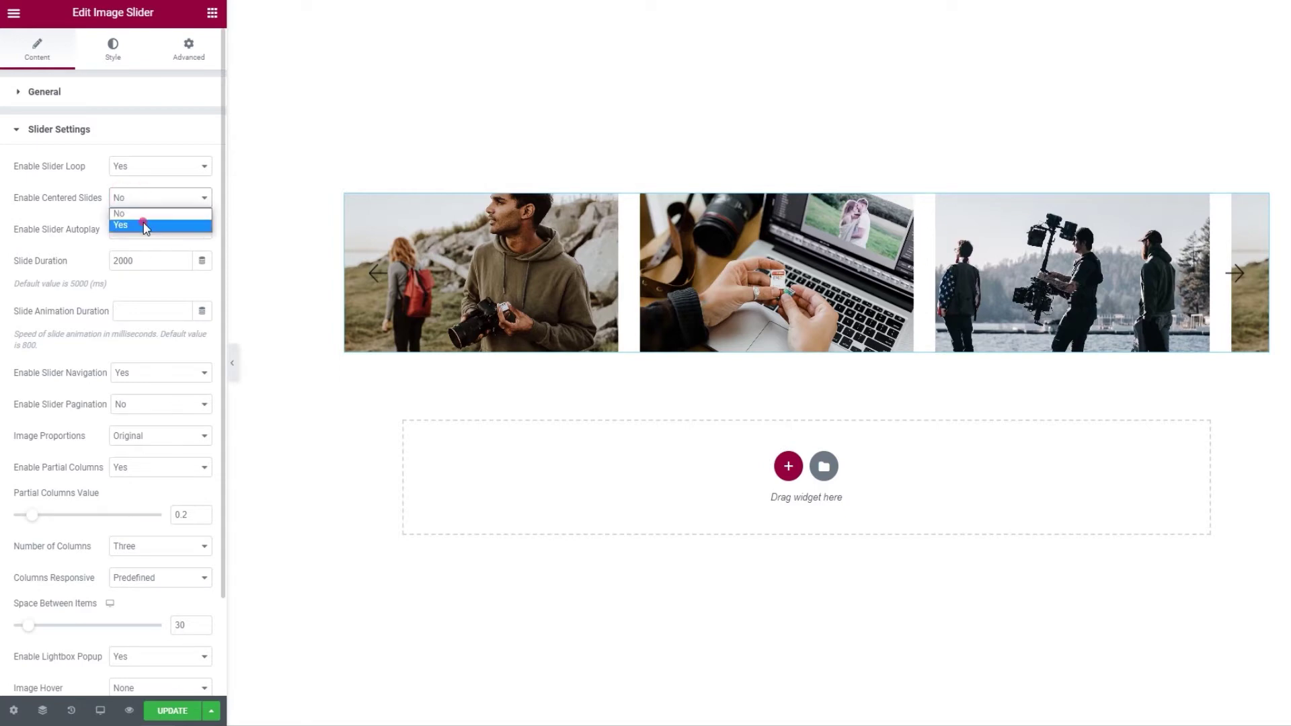
click(140, 225)
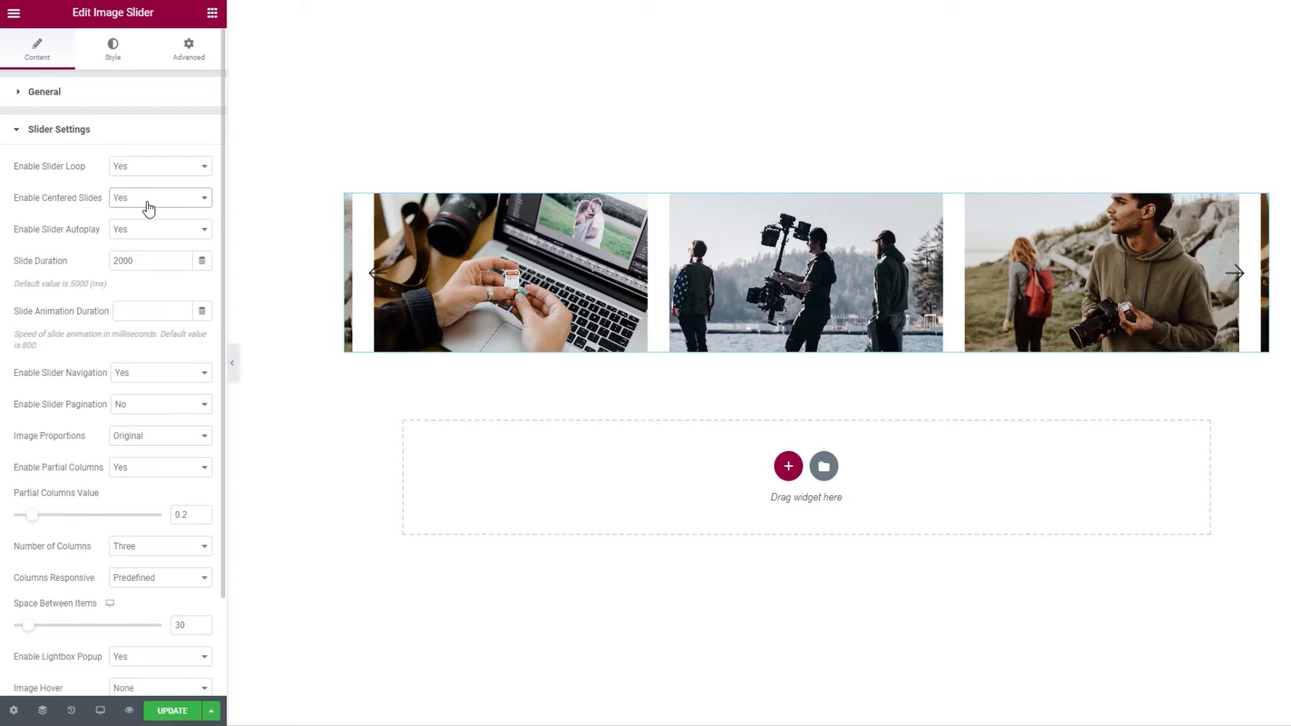
Turn centered slides and partial columns off and set Number of Columns to One
click(148, 209)
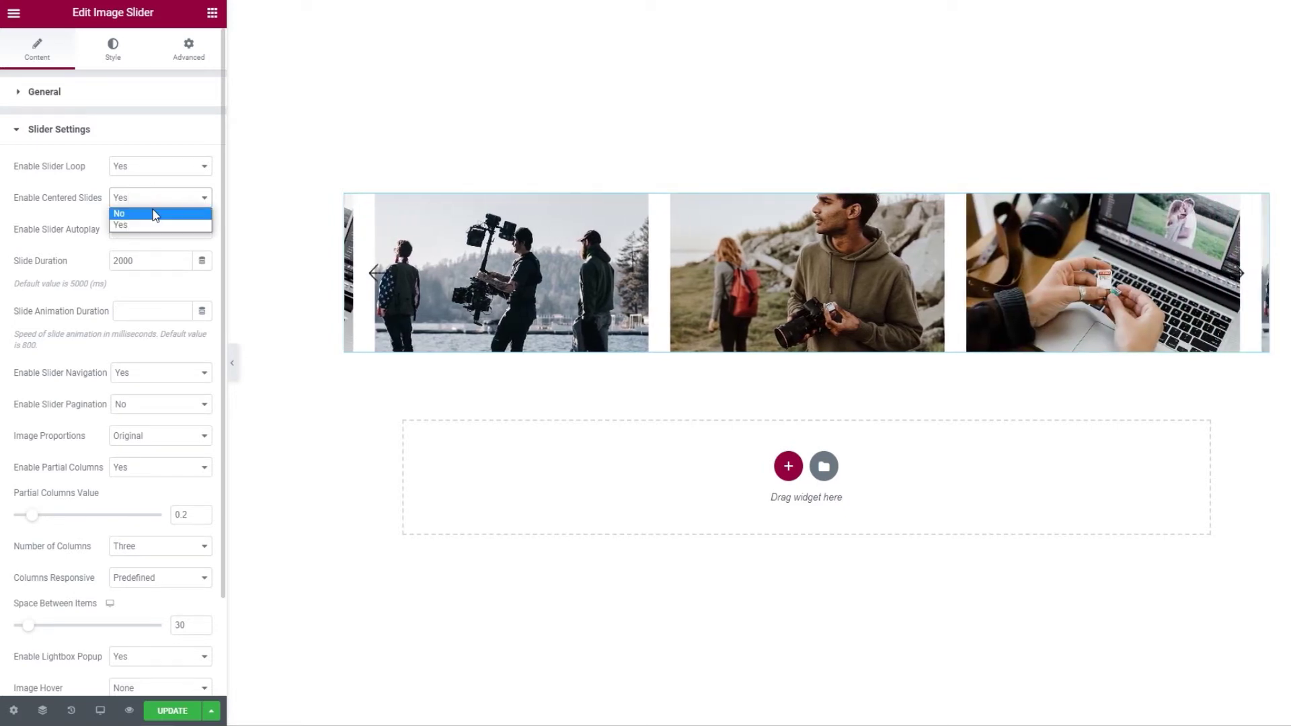
click(152, 212)
click(140, 469)
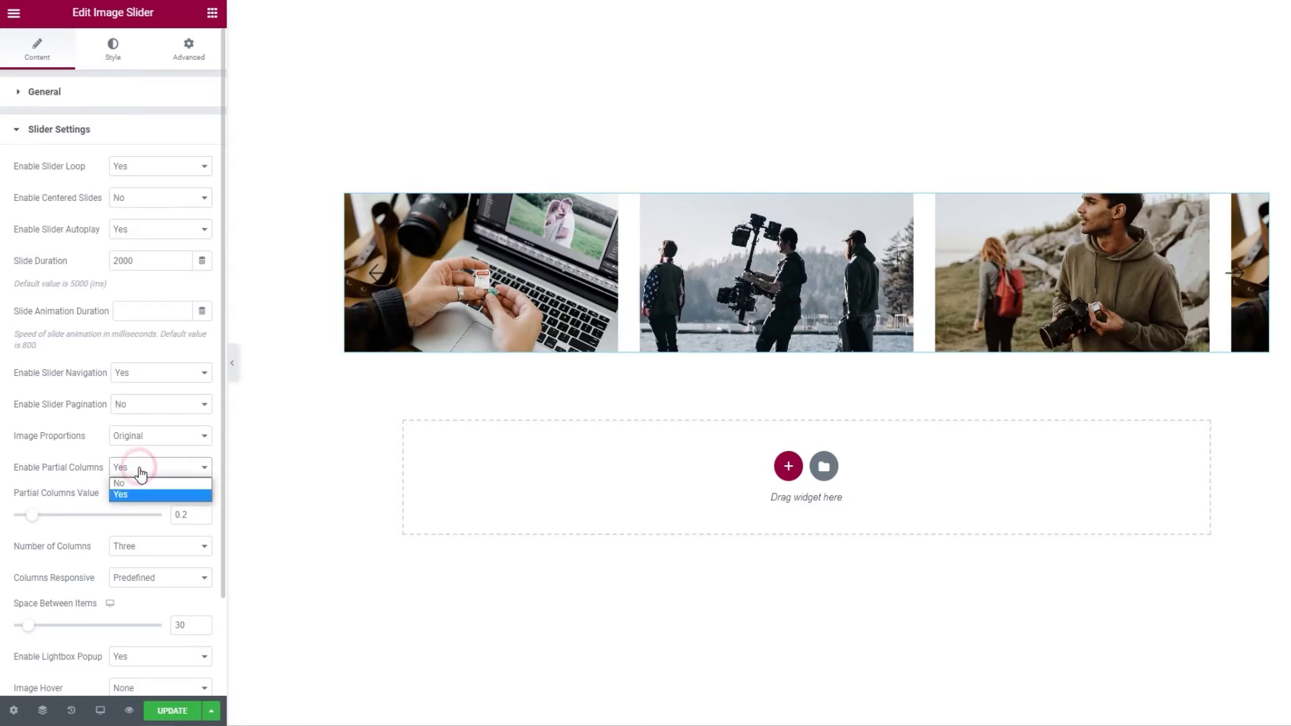
click(142, 487)
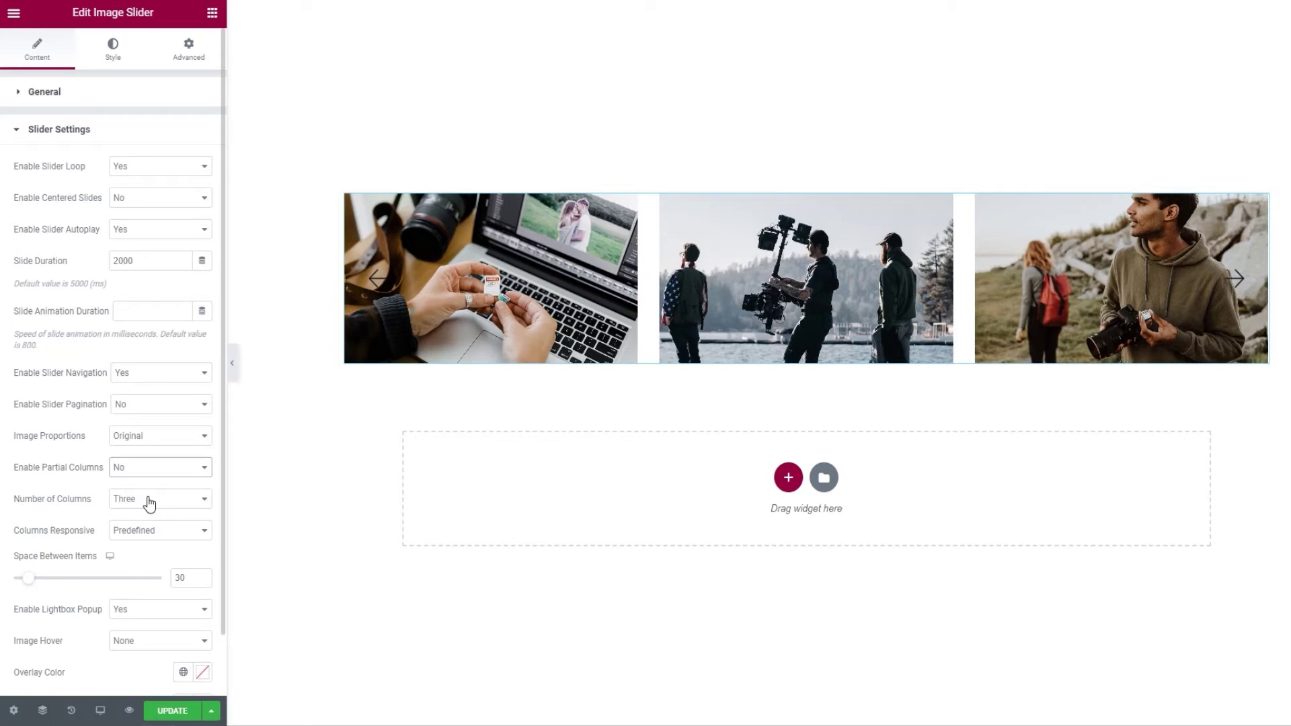
click(166, 500)
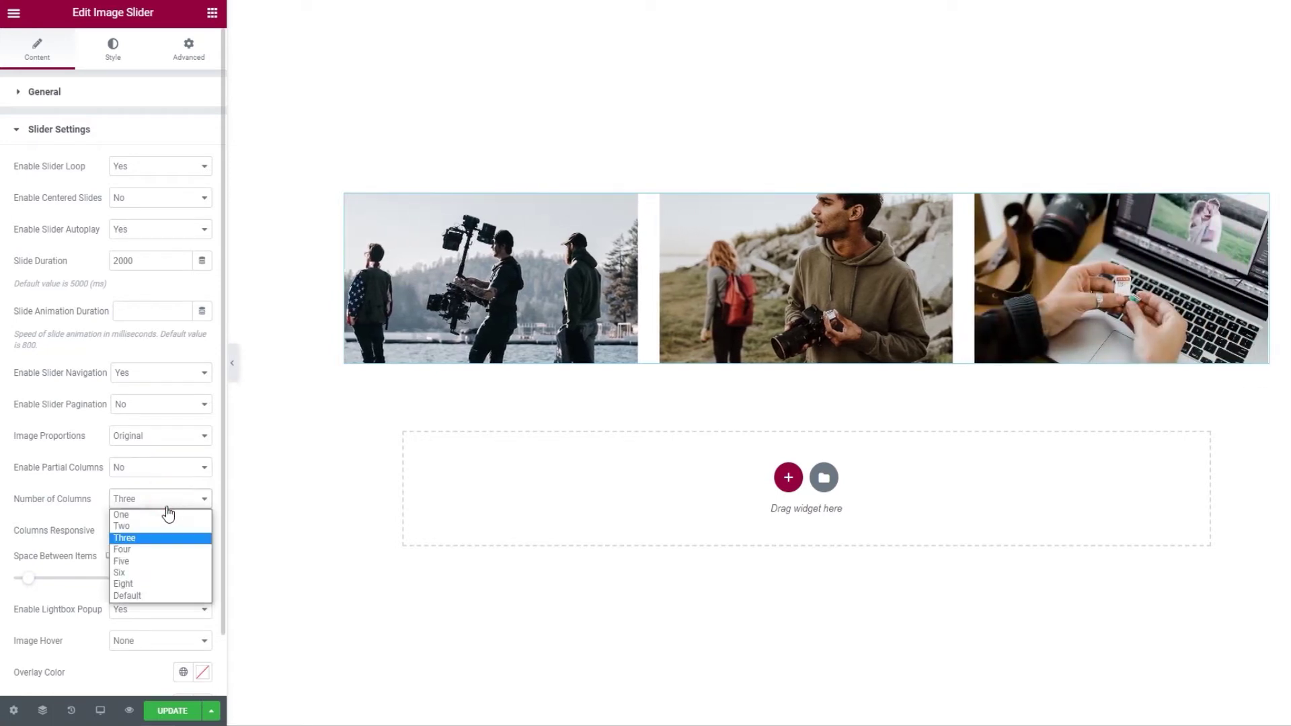
click(167, 514)
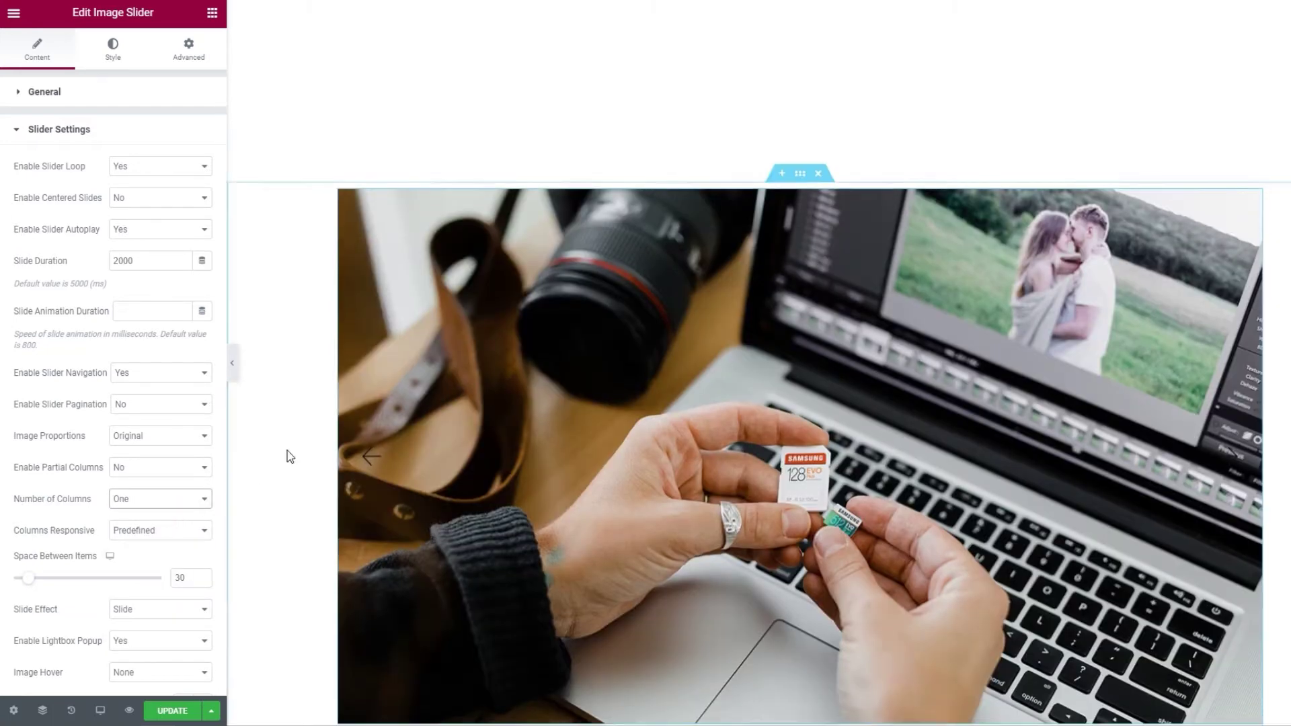
Try Custom responsive columns, then switch Columns Responsive back to Predefined
scroll(287, 451, down, 2)
scroll(152, 456, down, 1)
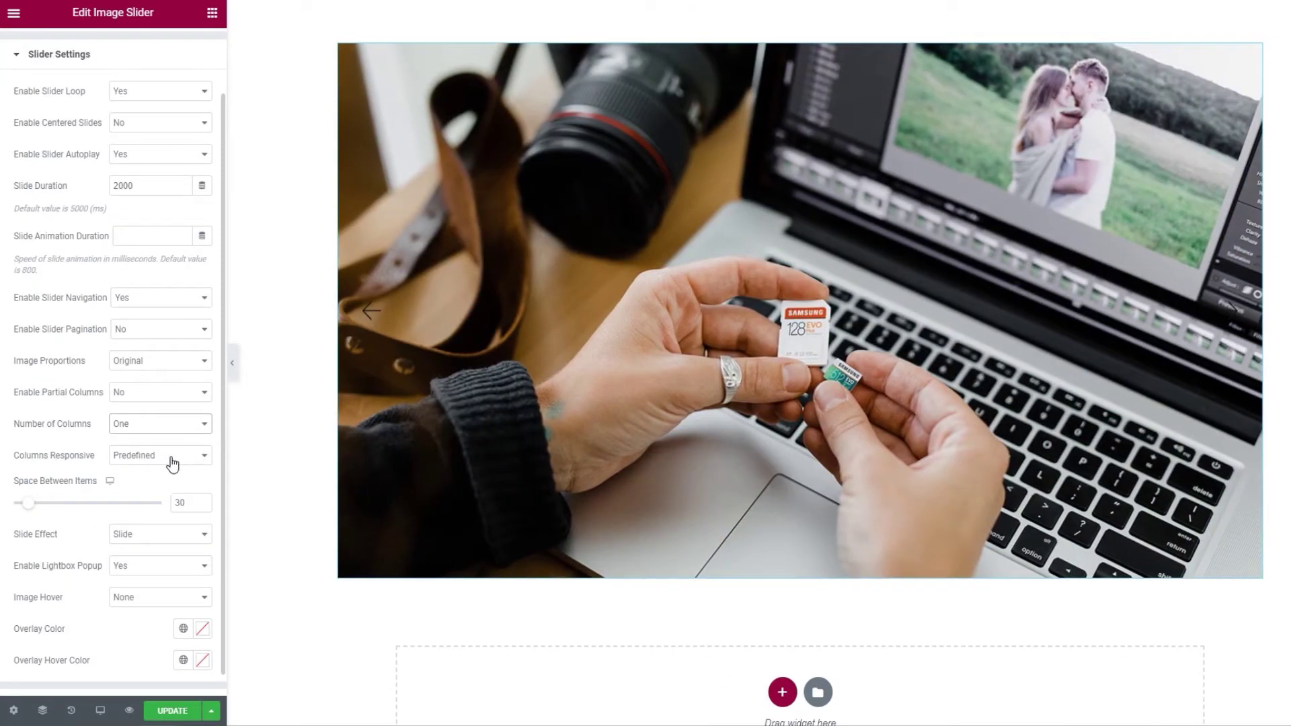
click(172, 460)
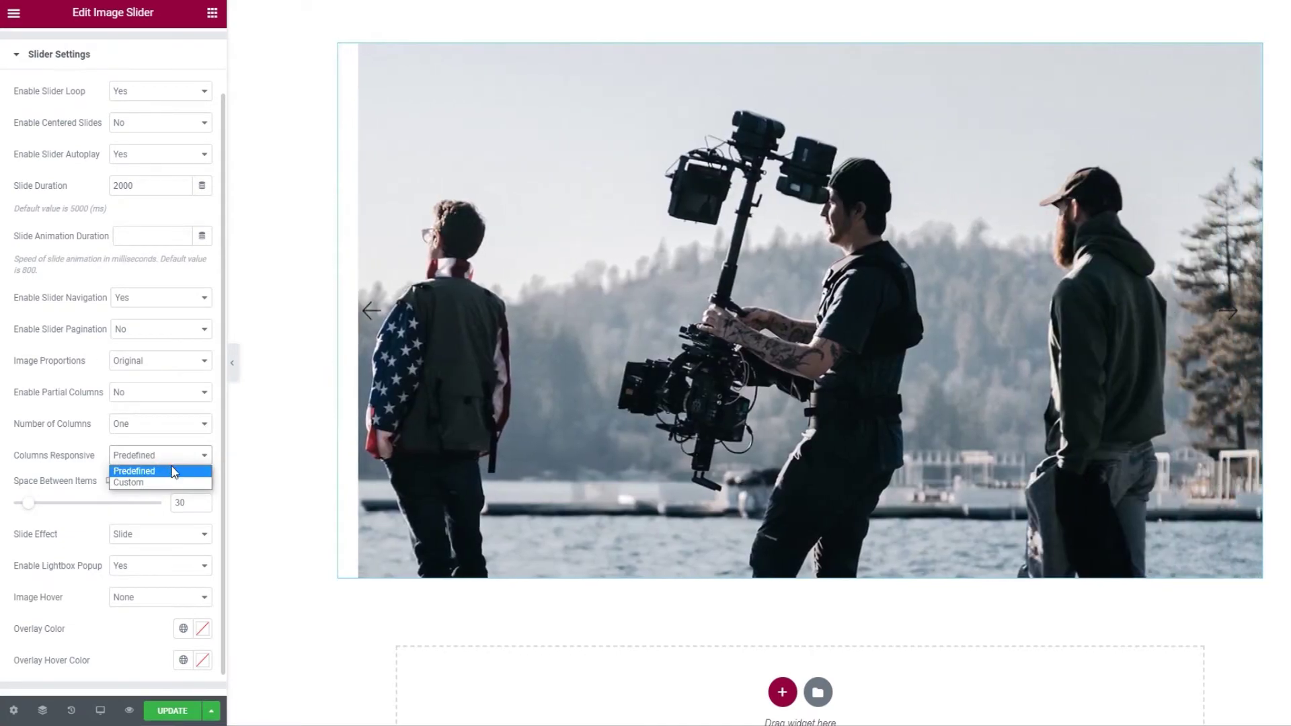
click(173, 482)
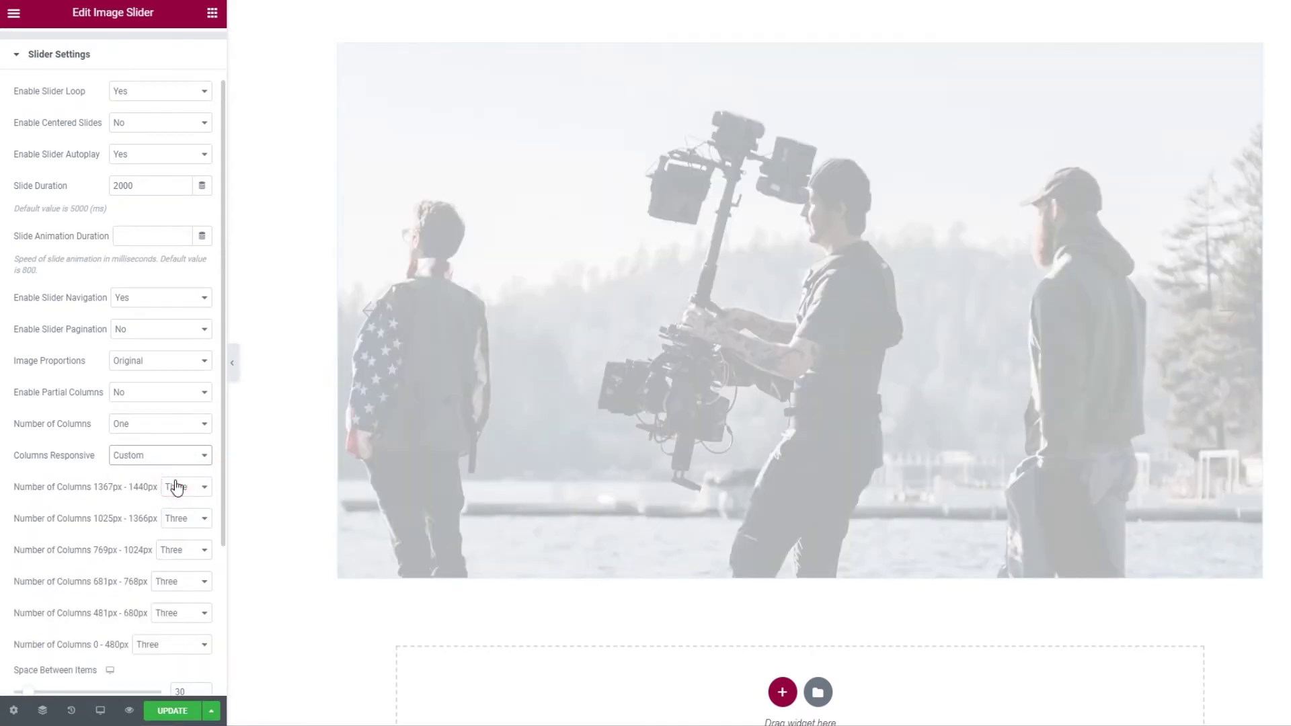
scroll(176, 487, down, 1)
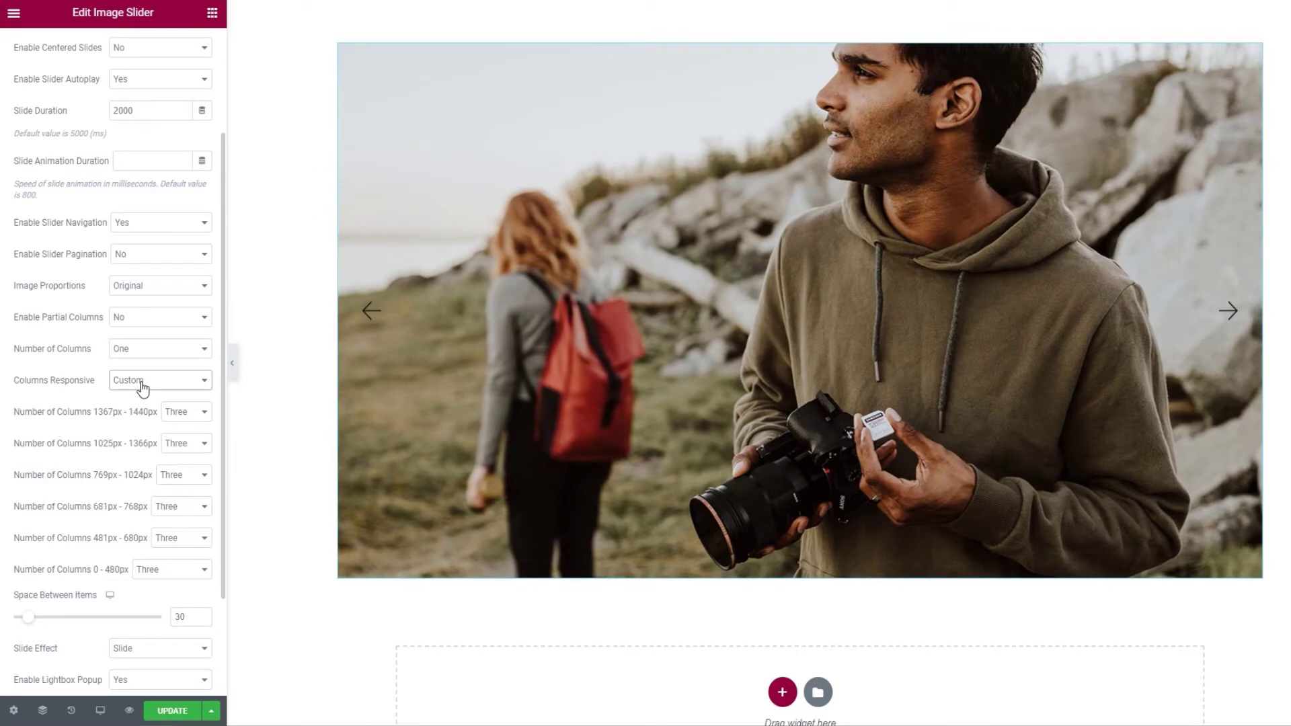
click(141, 382)
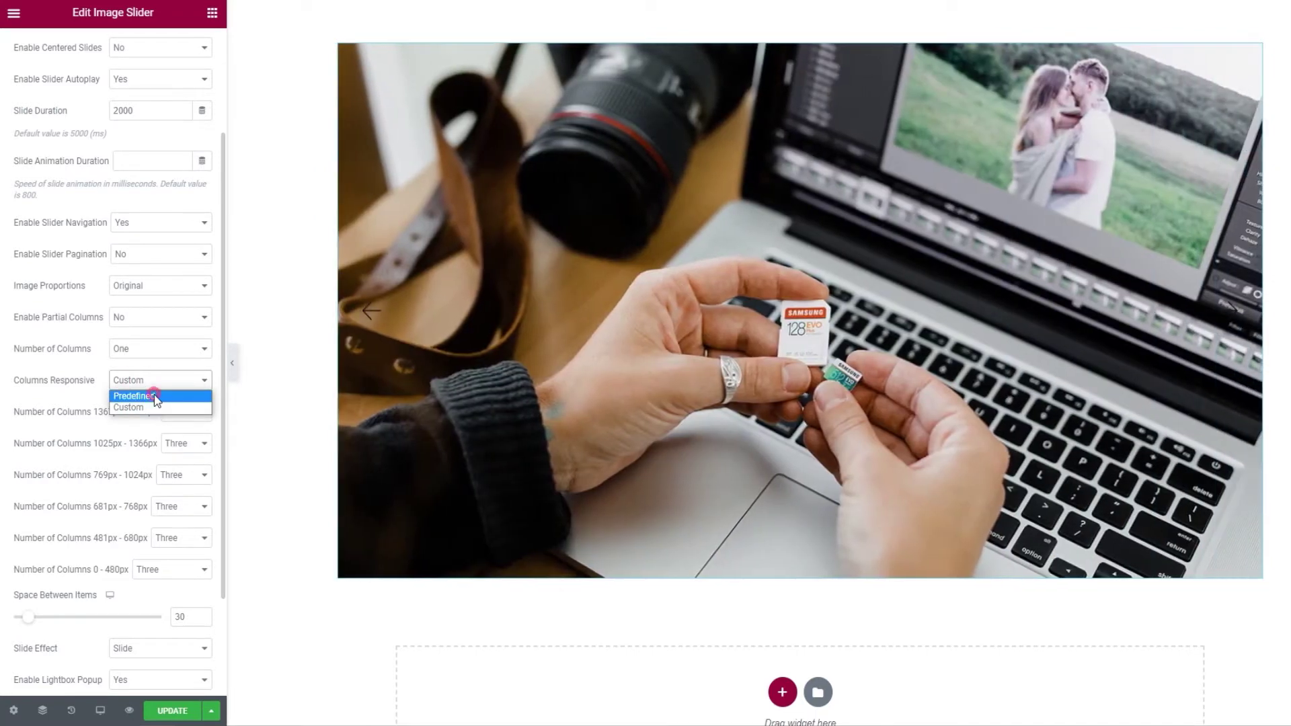
click(155, 397)
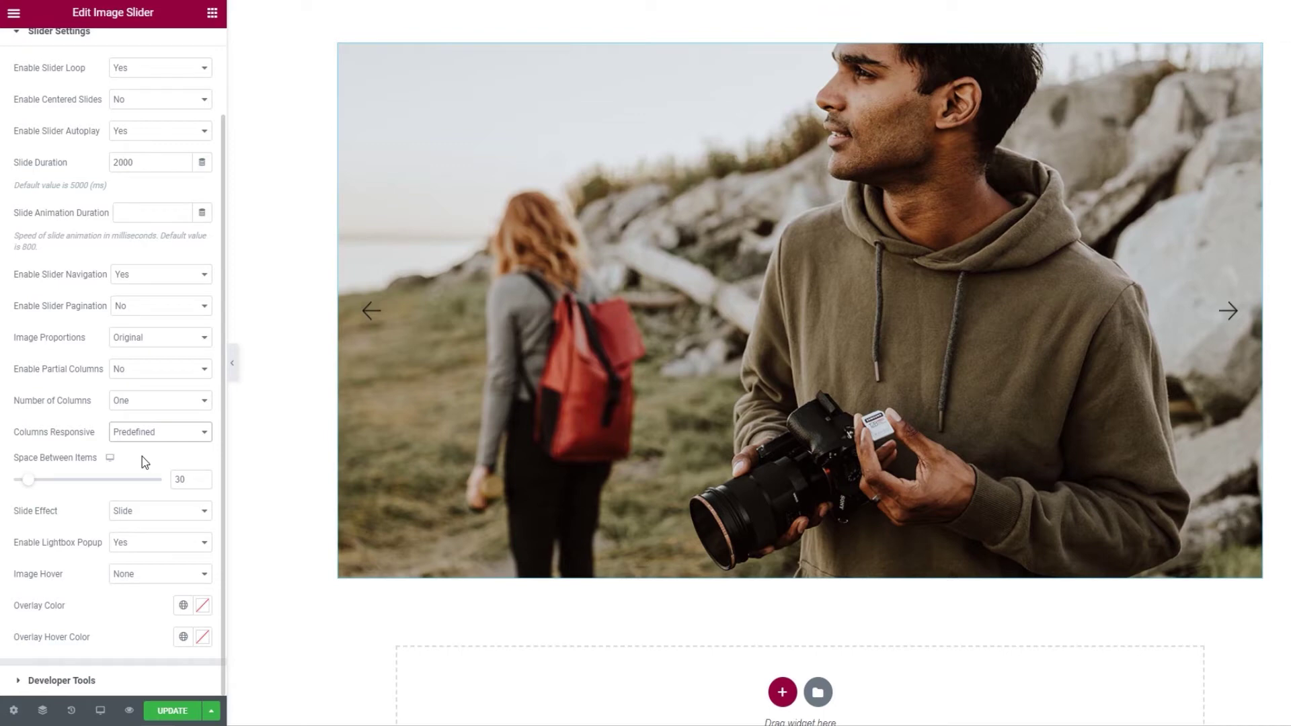
Clear the Space Between Items value and switch Slide Effect to Fade, then back to Slide
double_click(174, 482)
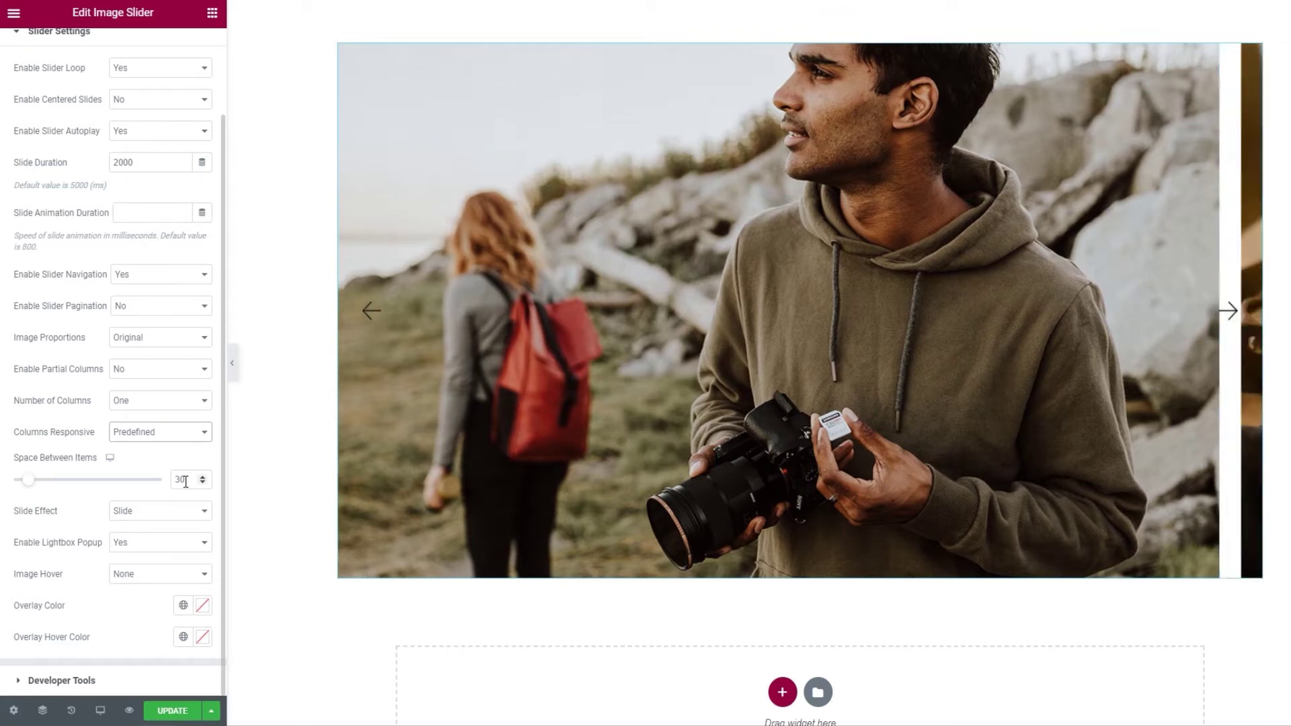
key(BackSpace)
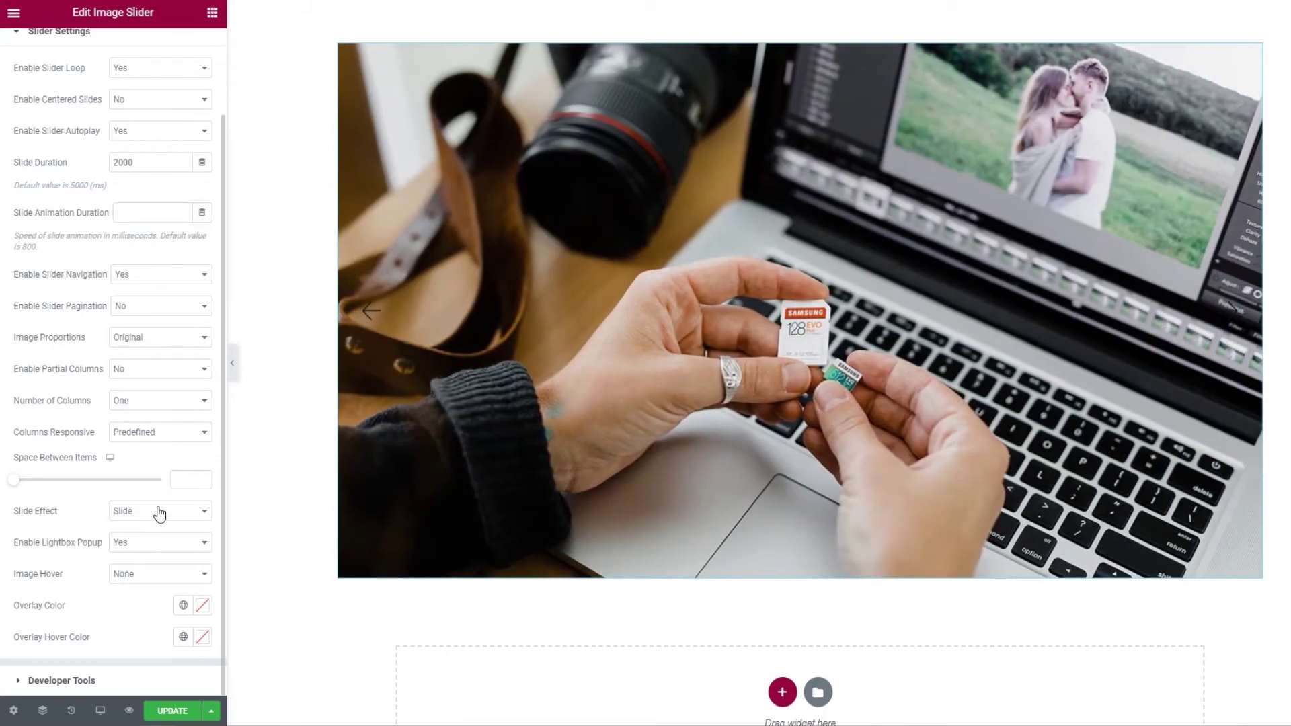
click(159, 512)
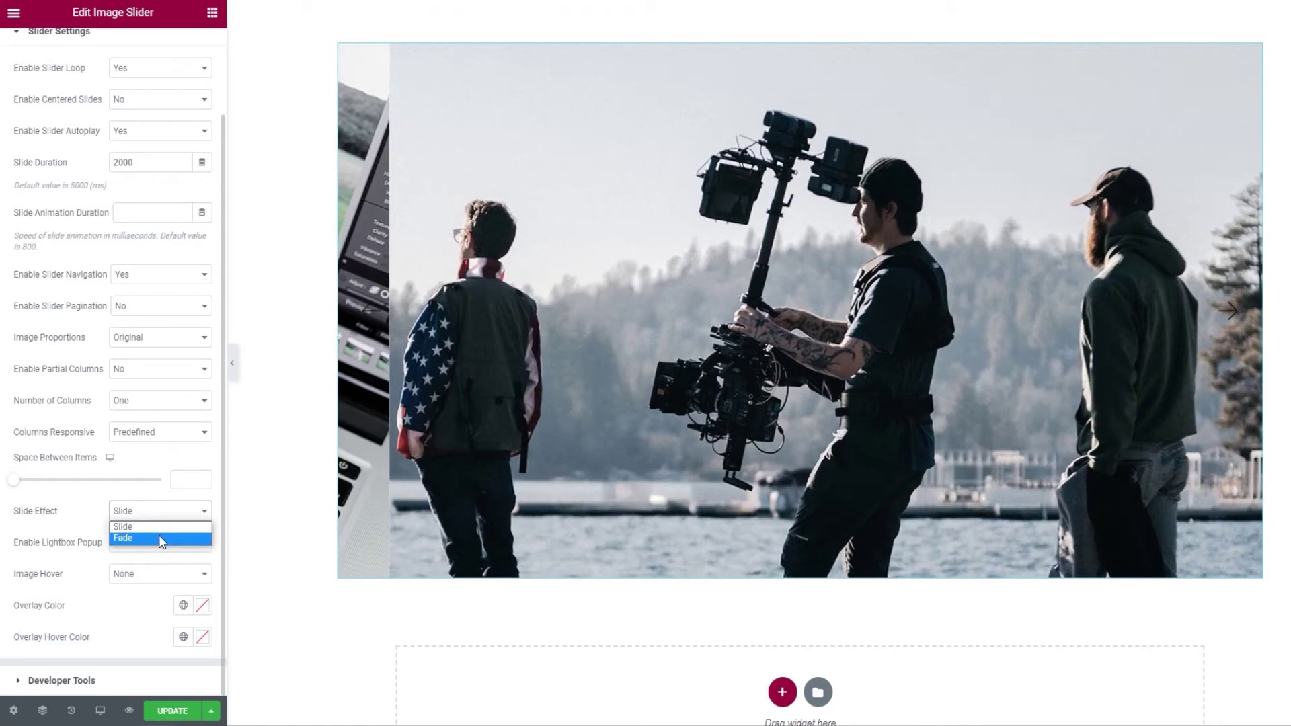
click(160, 538)
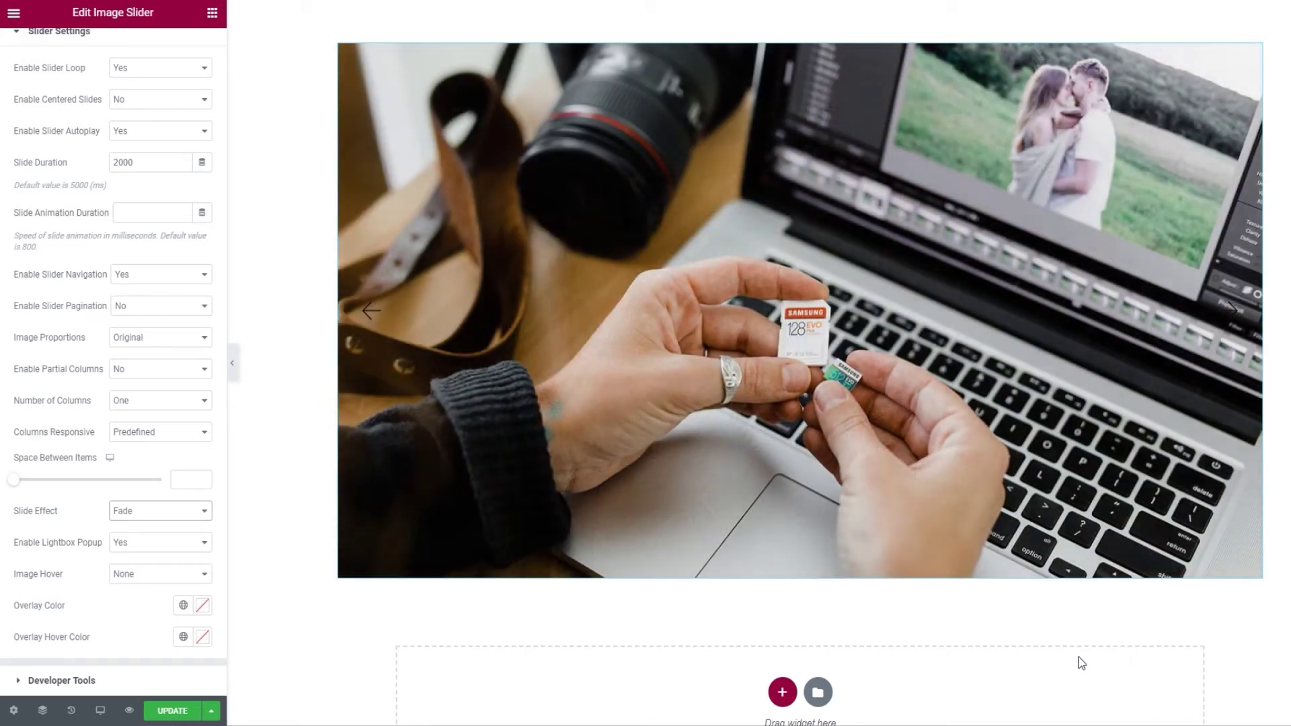
click(163, 526)
click(160, 523)
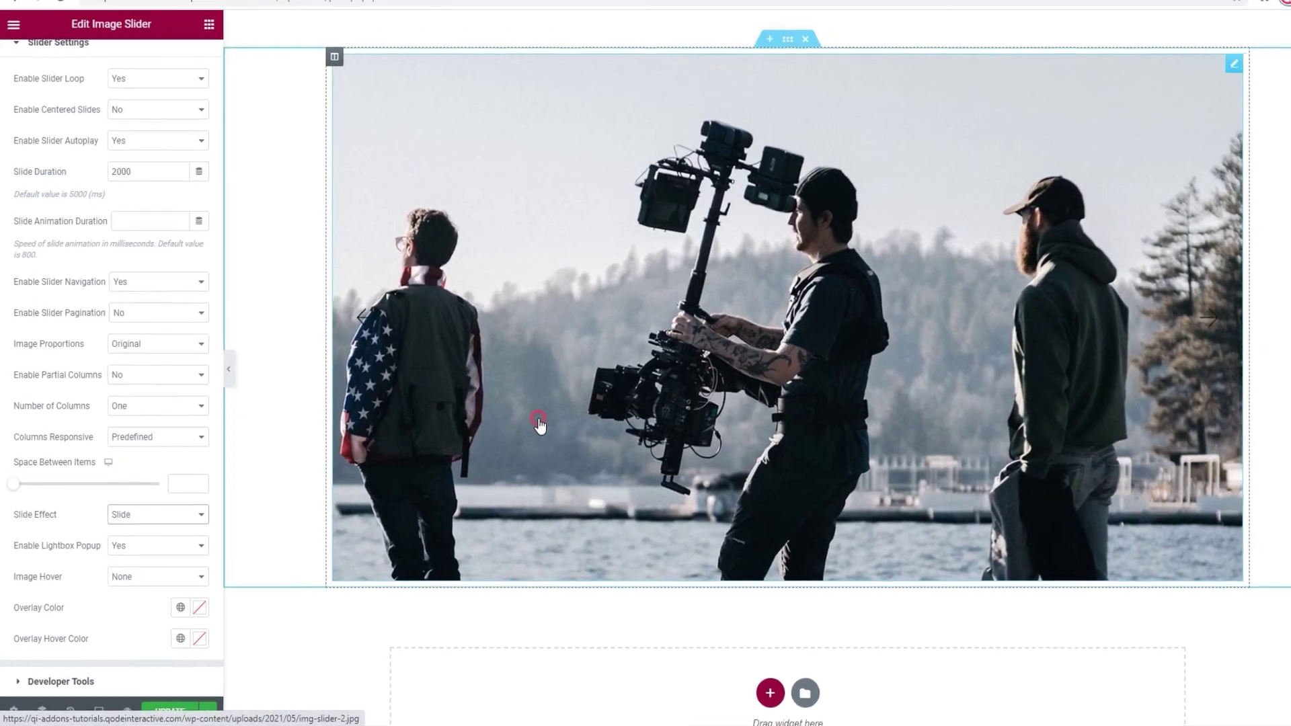
Close the enlarged slide image and select the Image Slider widget in the Navigator
click(538, 424)
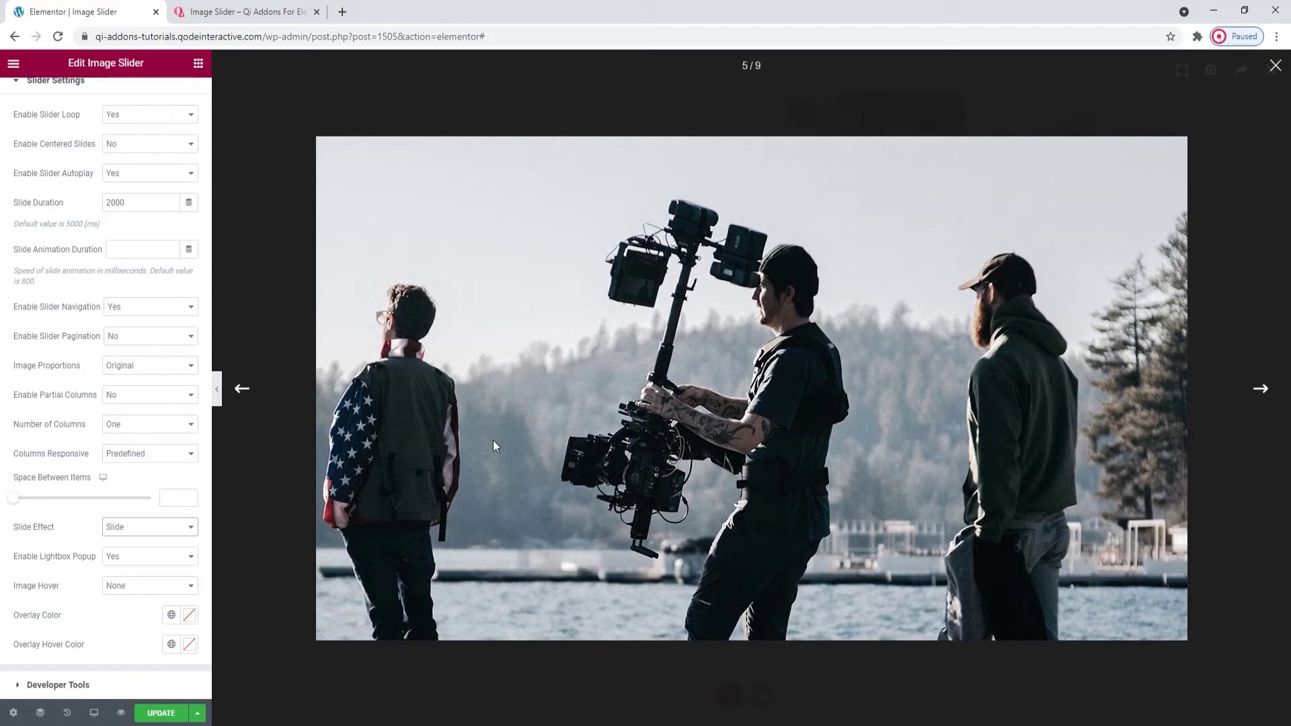
click(1275, 66)
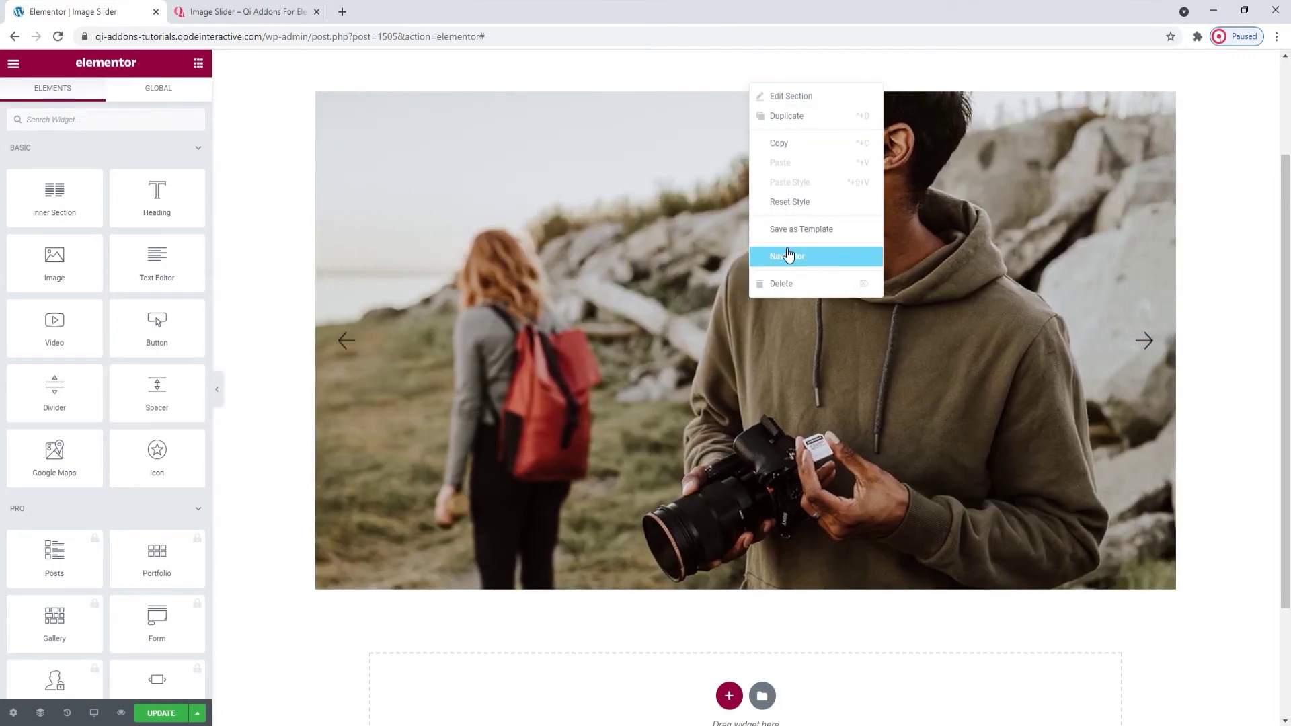
click(789, 255)
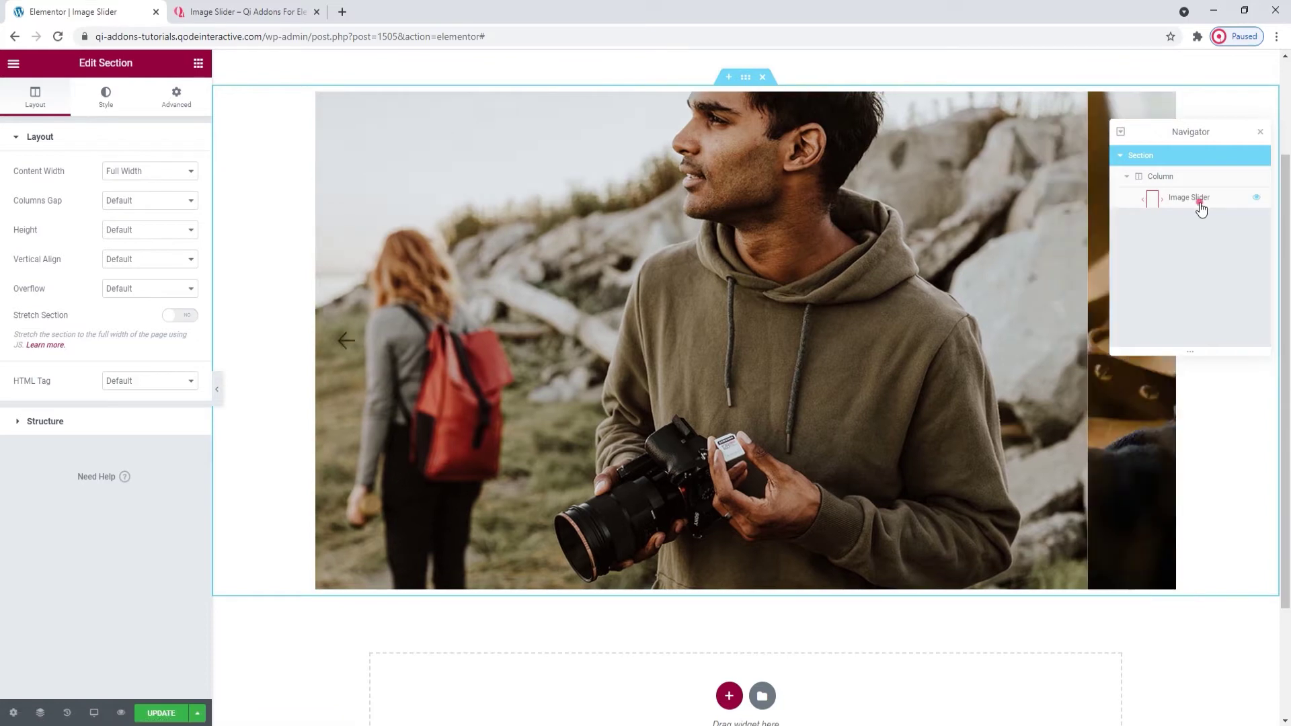
click(1197, 199)
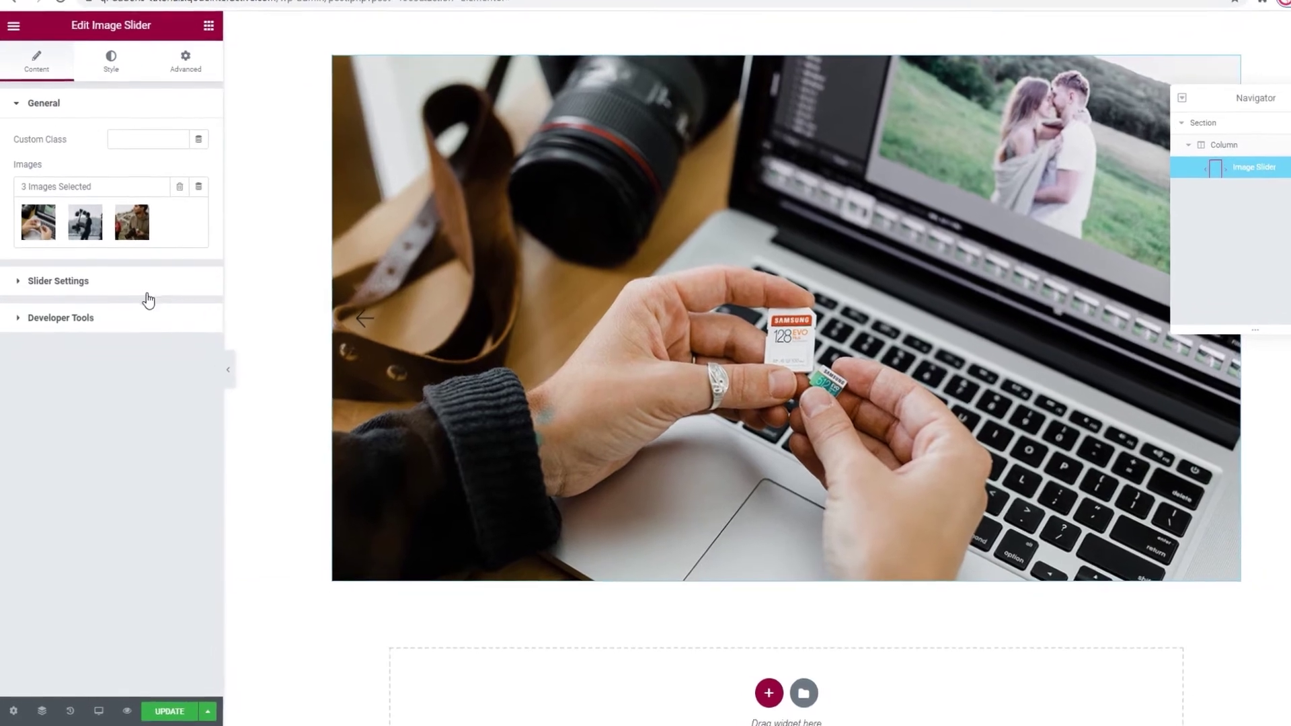
Set Enable Lightbox Popup to No in the slider settings
click(135, 304)
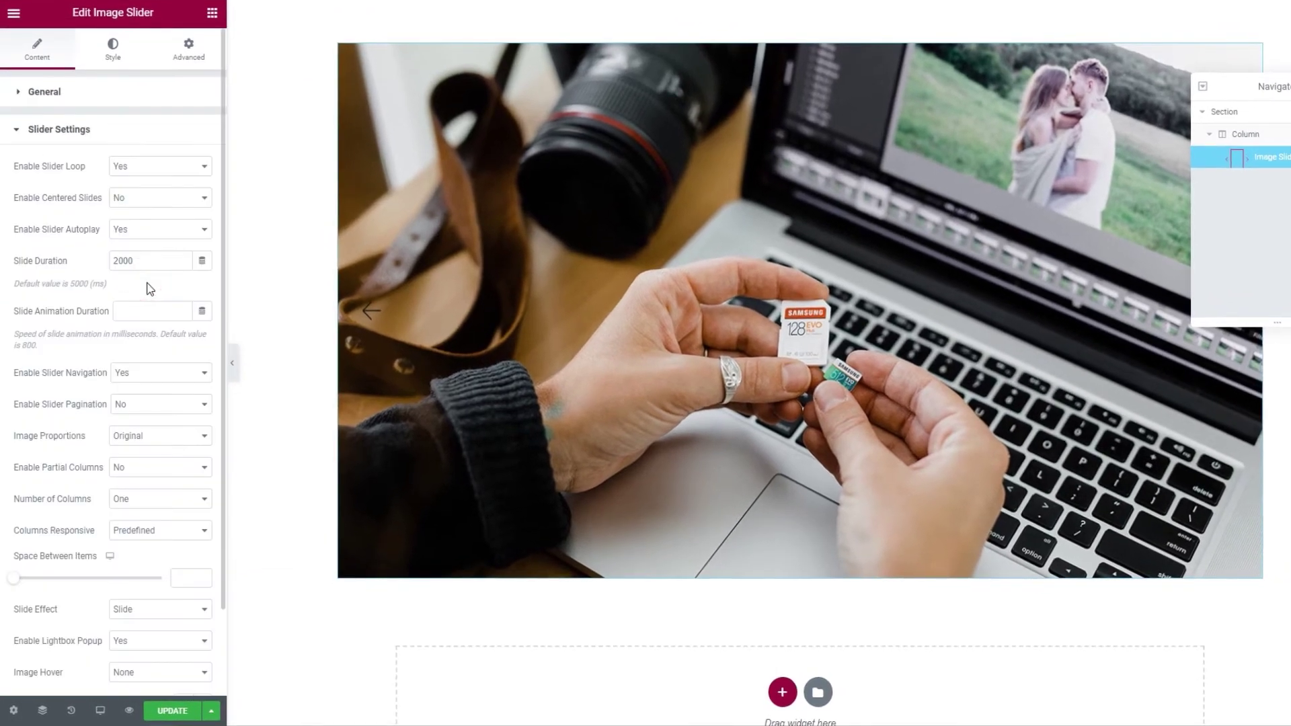
scroll(149, 289, down, 2)
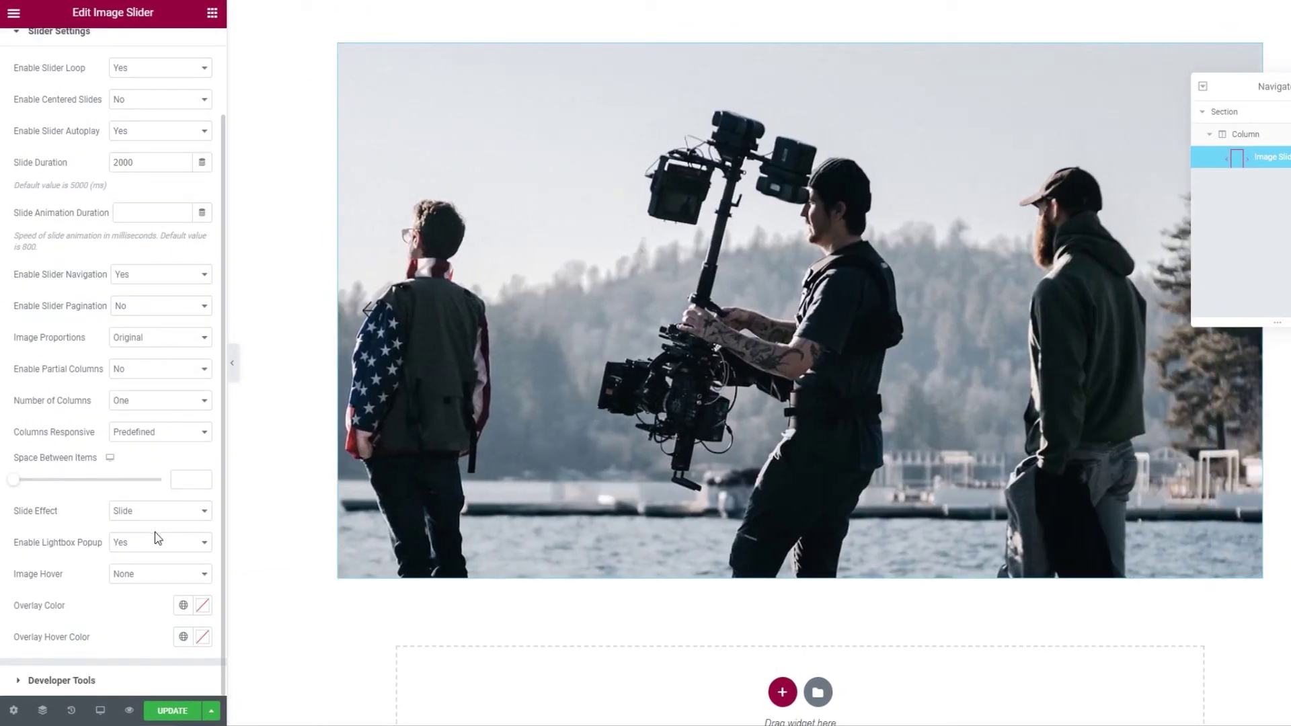
click(155, 541)
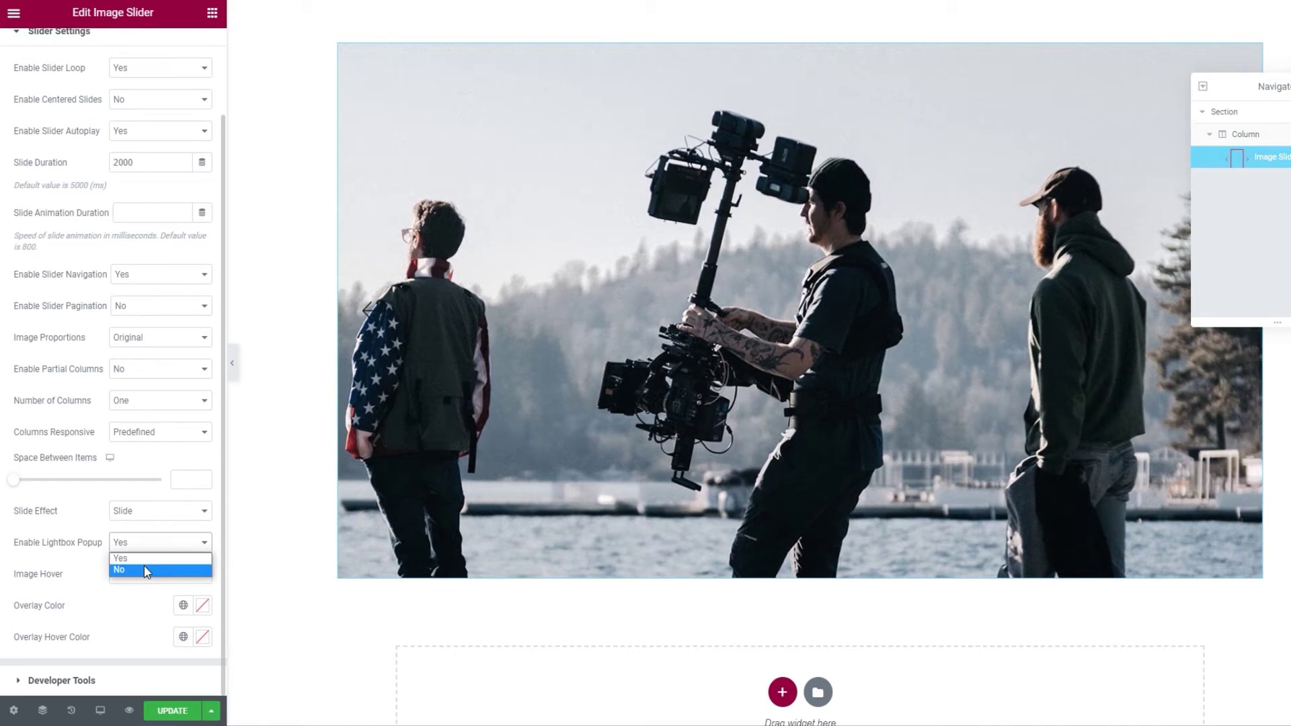
click(146, 571)
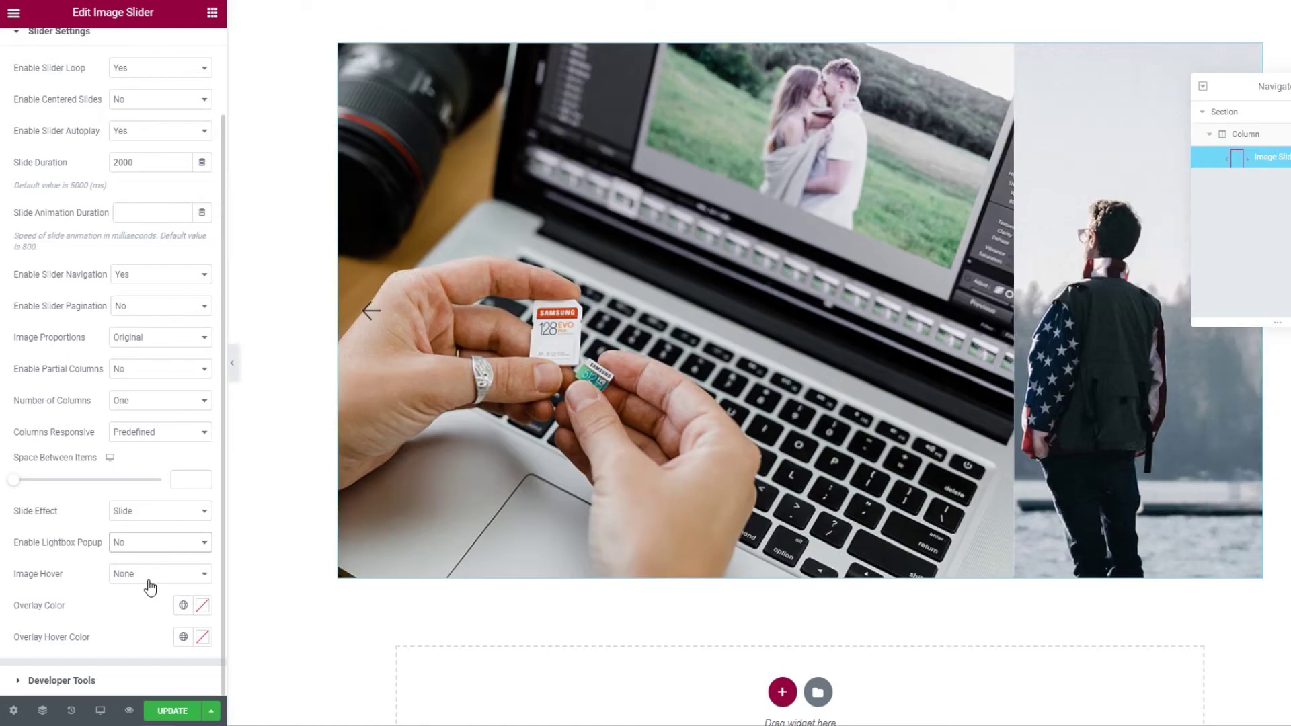
Preview Zoom In (origin Top), Zoom Out and Move hover effects, then set Image Hover to None
click(150, 583)
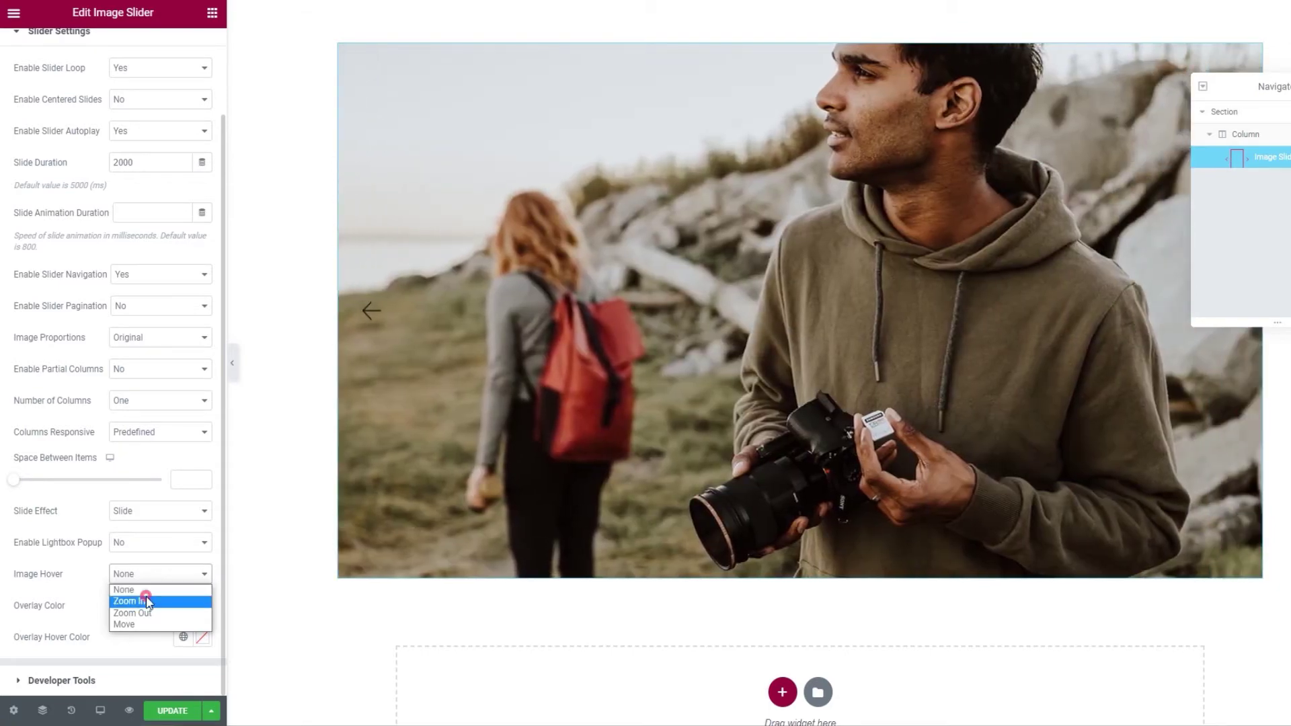
click(152, 600)
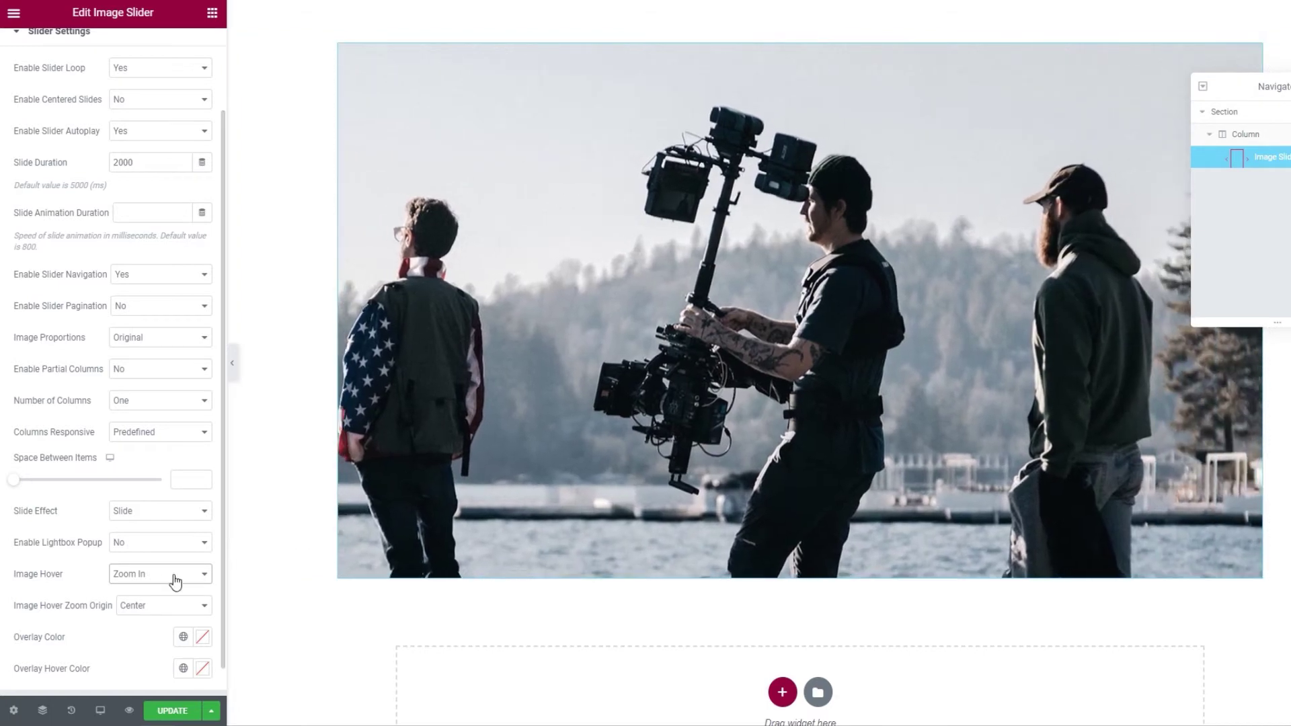
click(163, 605)
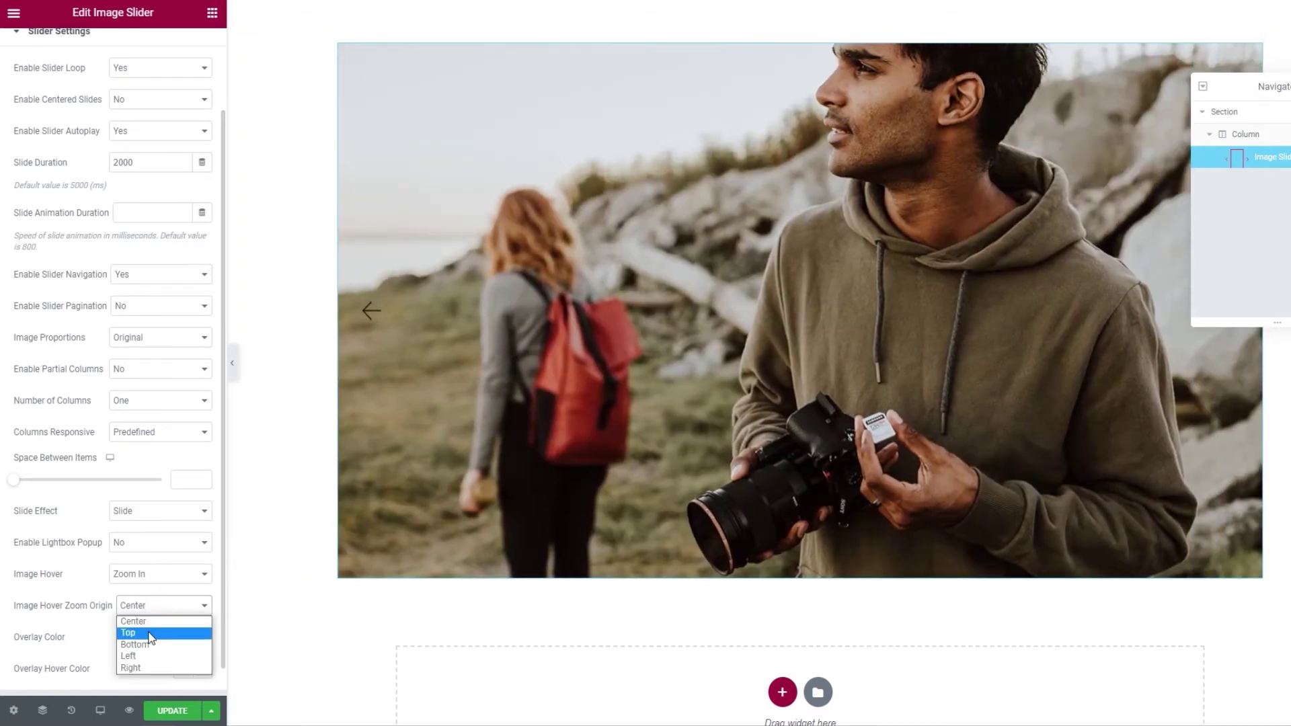
click(162, 633)
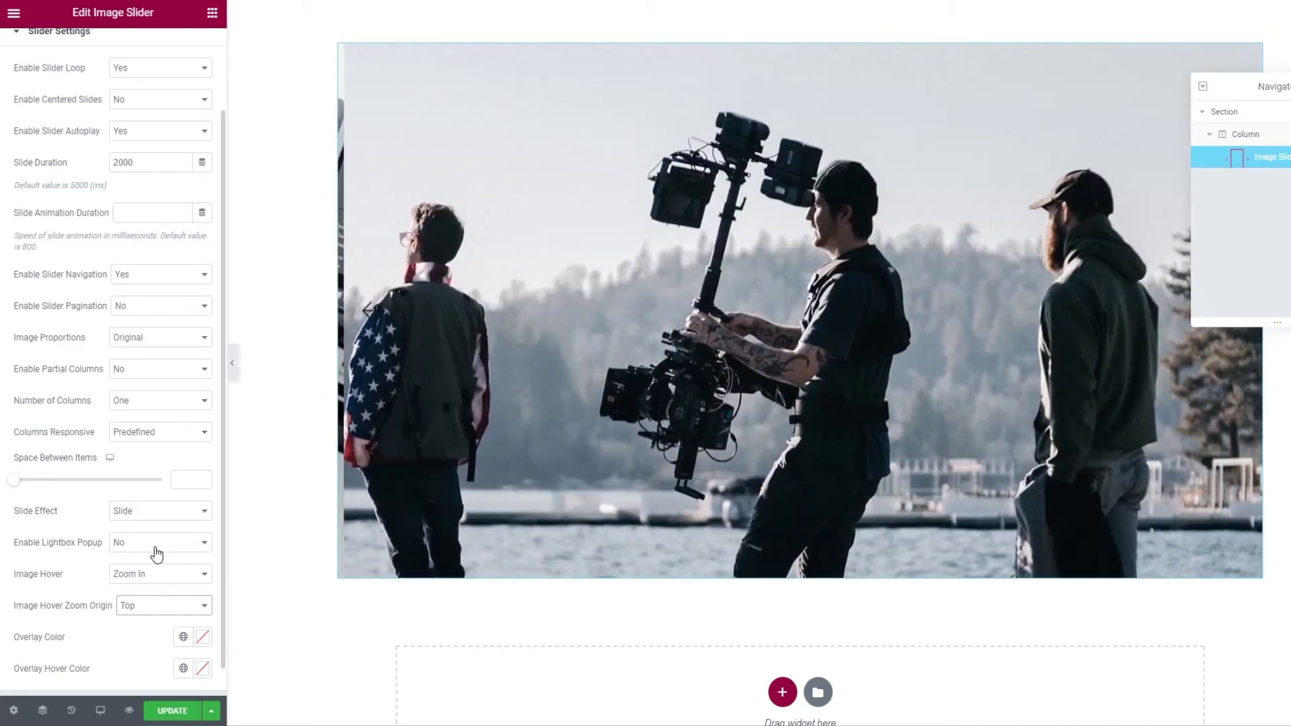
click(138, 575)
click(140, 607)
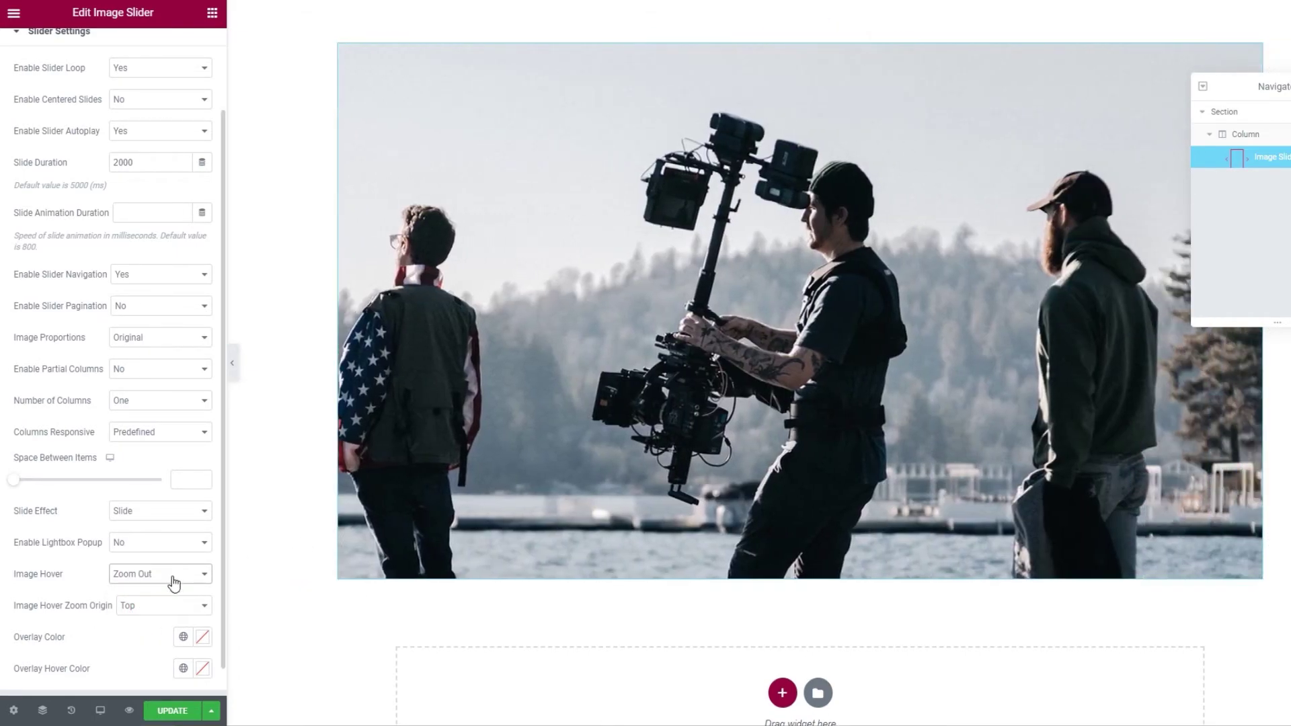
click(173, 584)
click(157, 621)
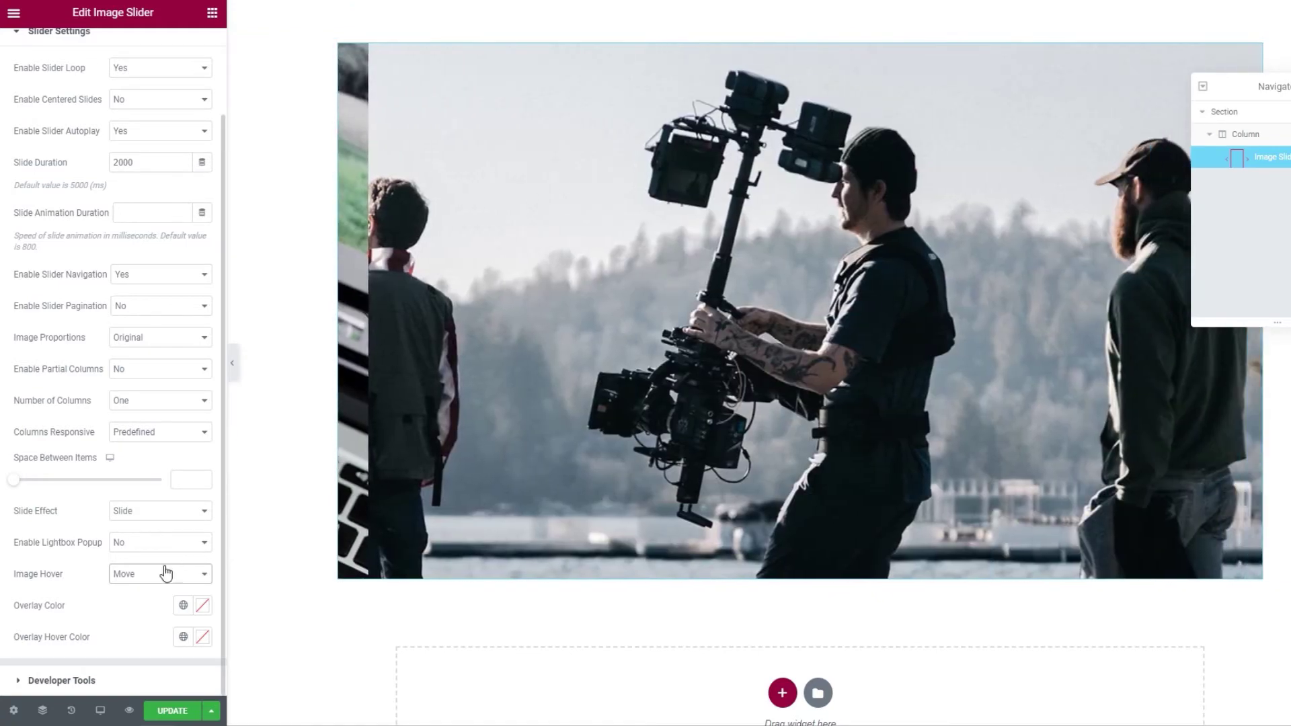
click(150, 576)
click(149, 590)
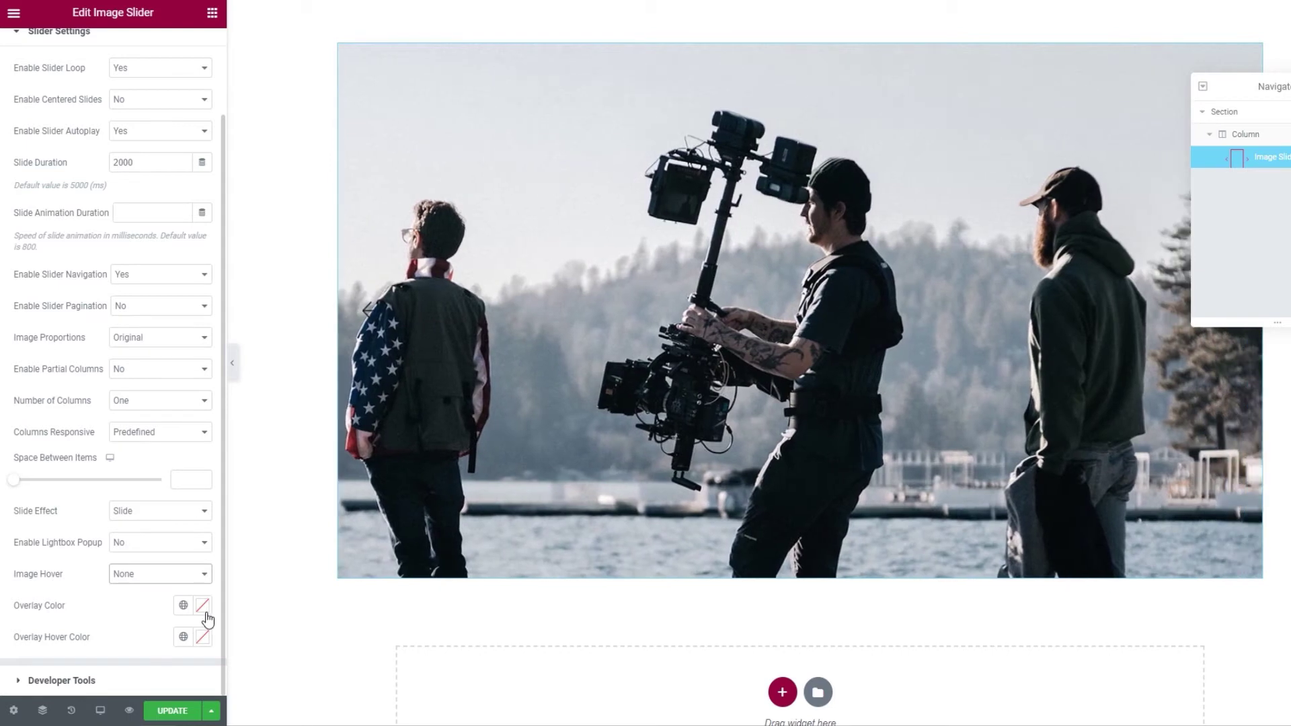
click(203, 607)
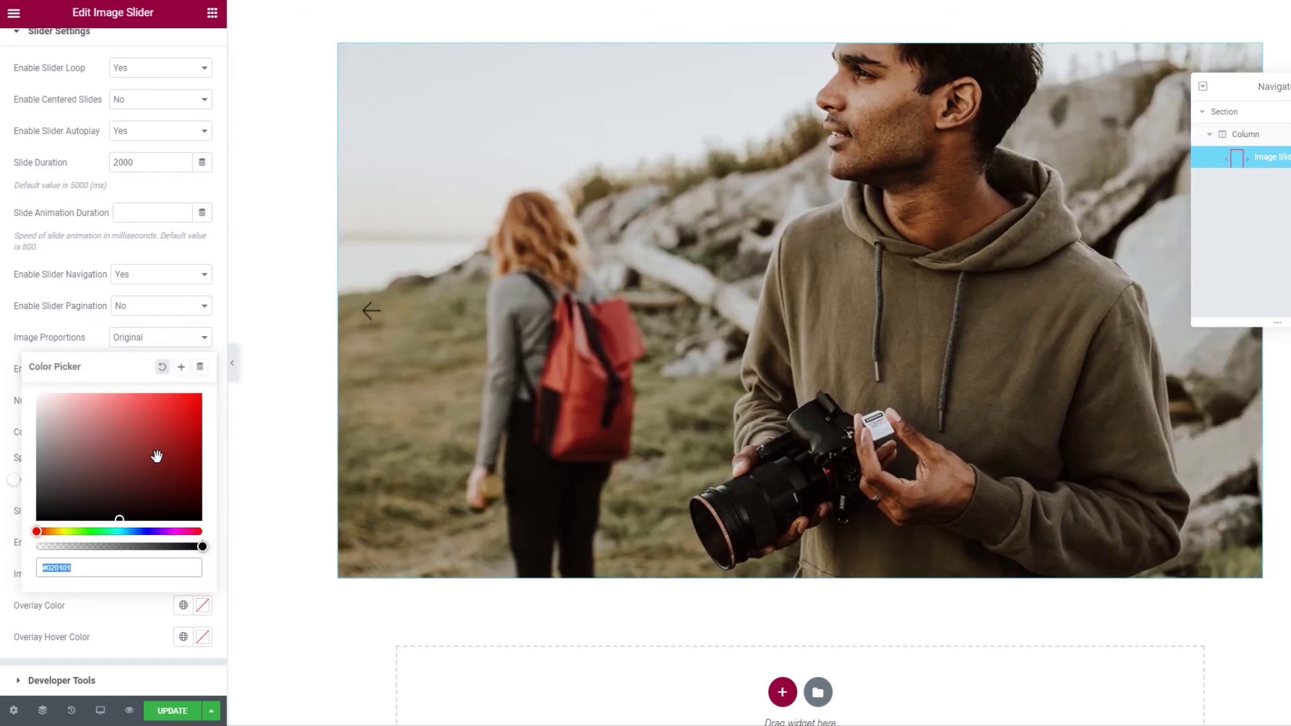
click(157, 457)
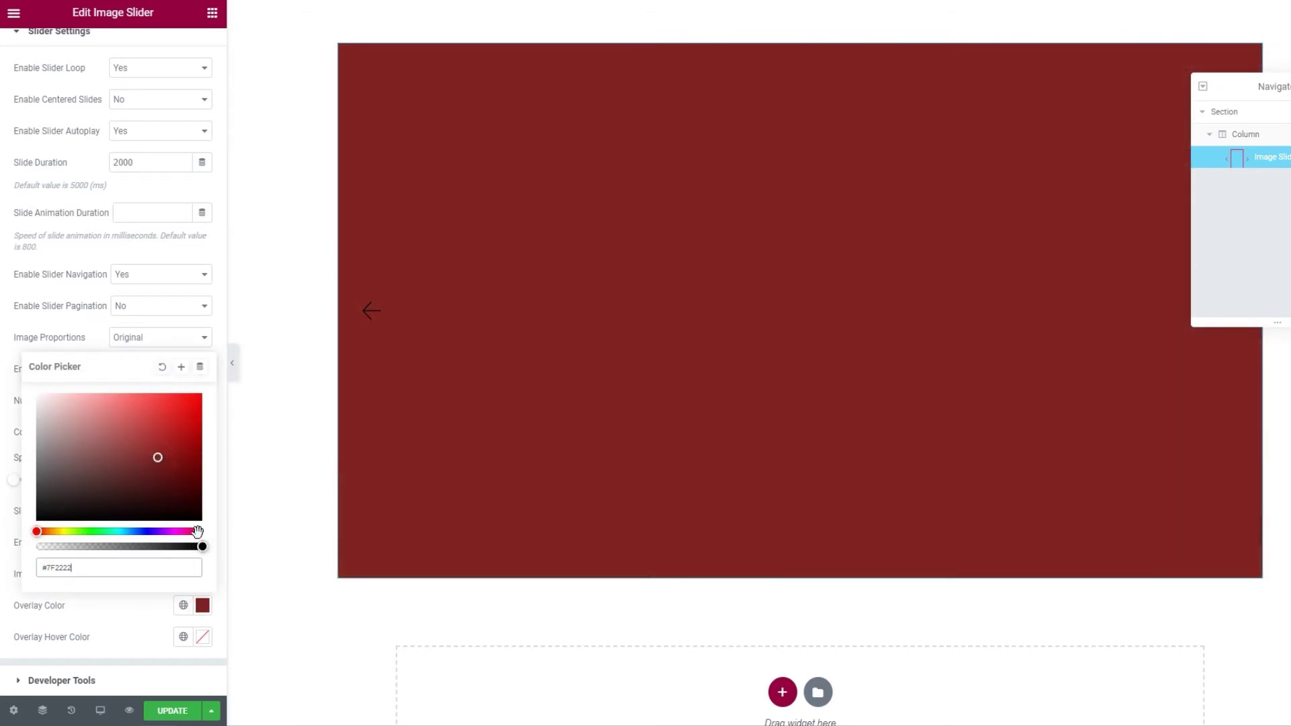
drag(203, 546, 111, 543)
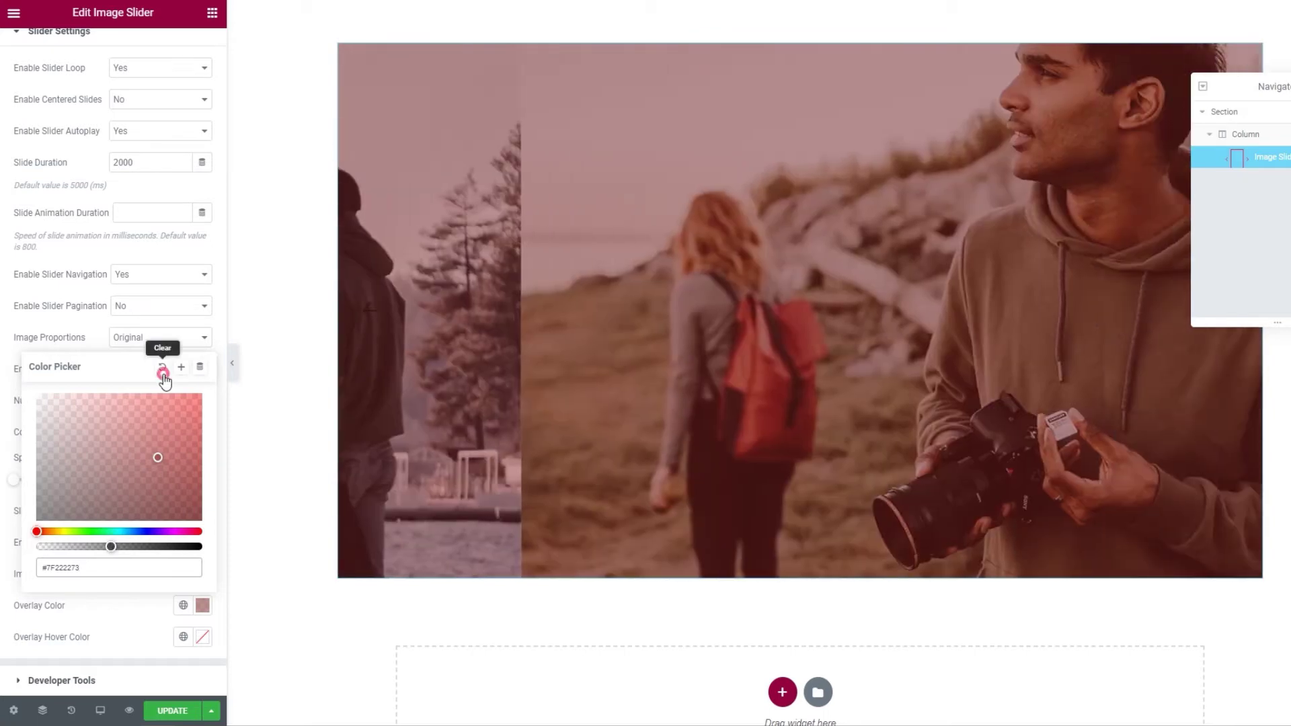
click(162, 367)
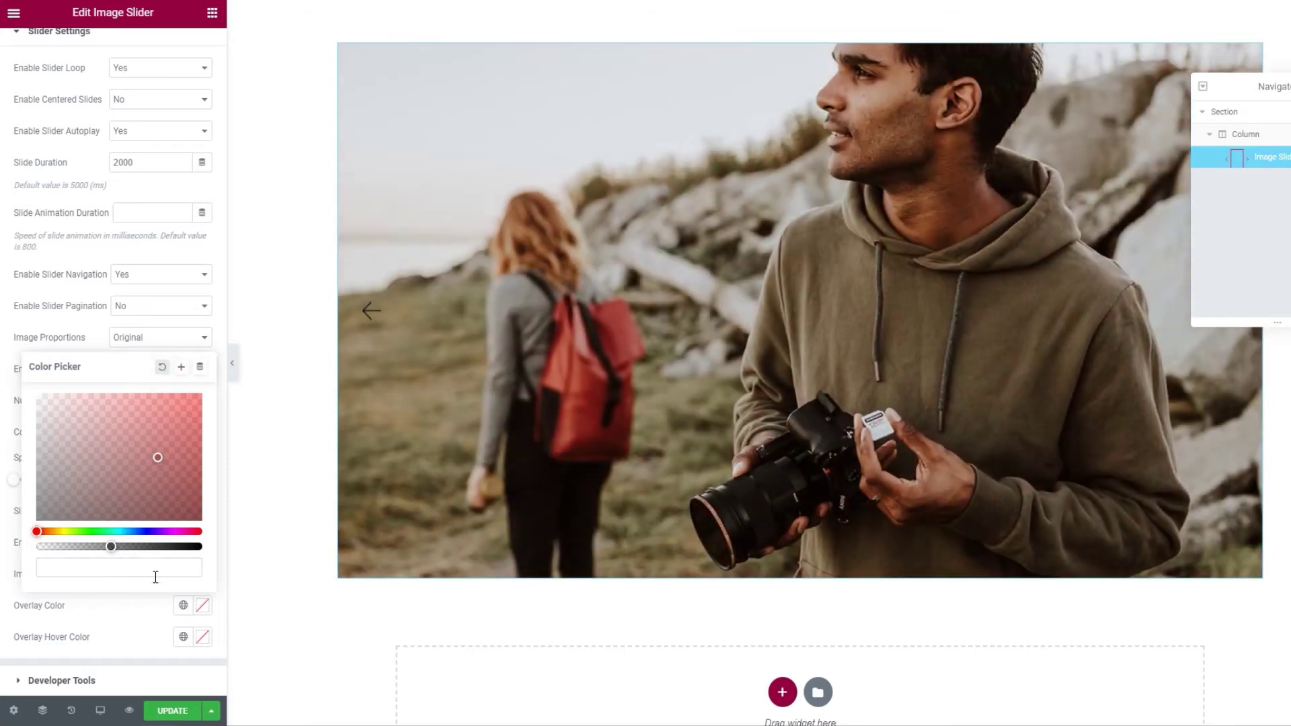
click(202, 639)
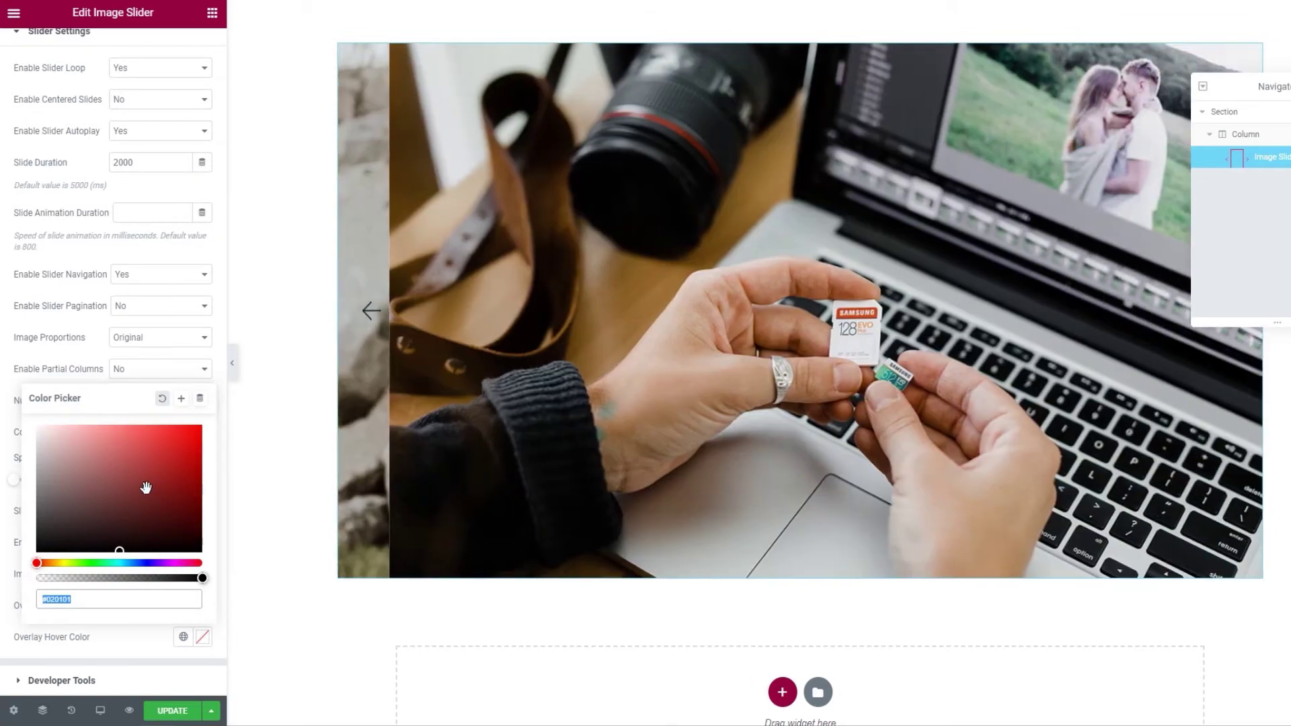
click(146, 488)
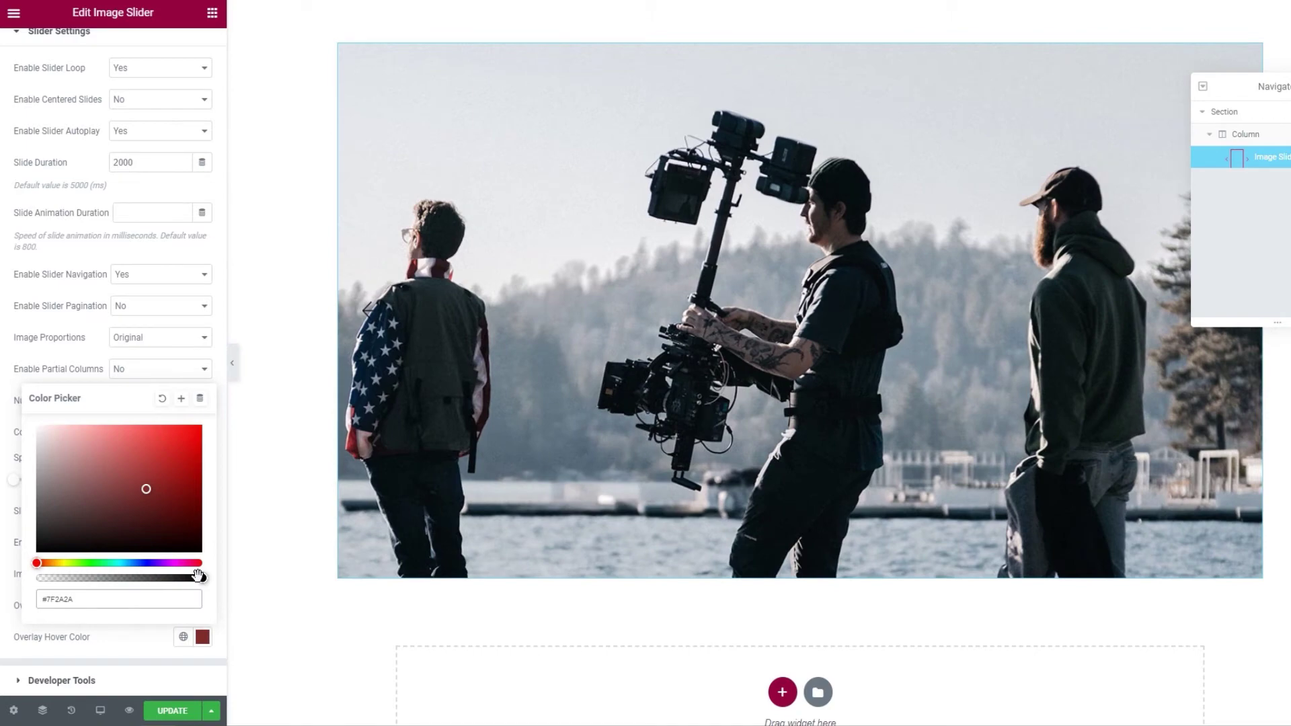
drag(202, 577, 148, 577)
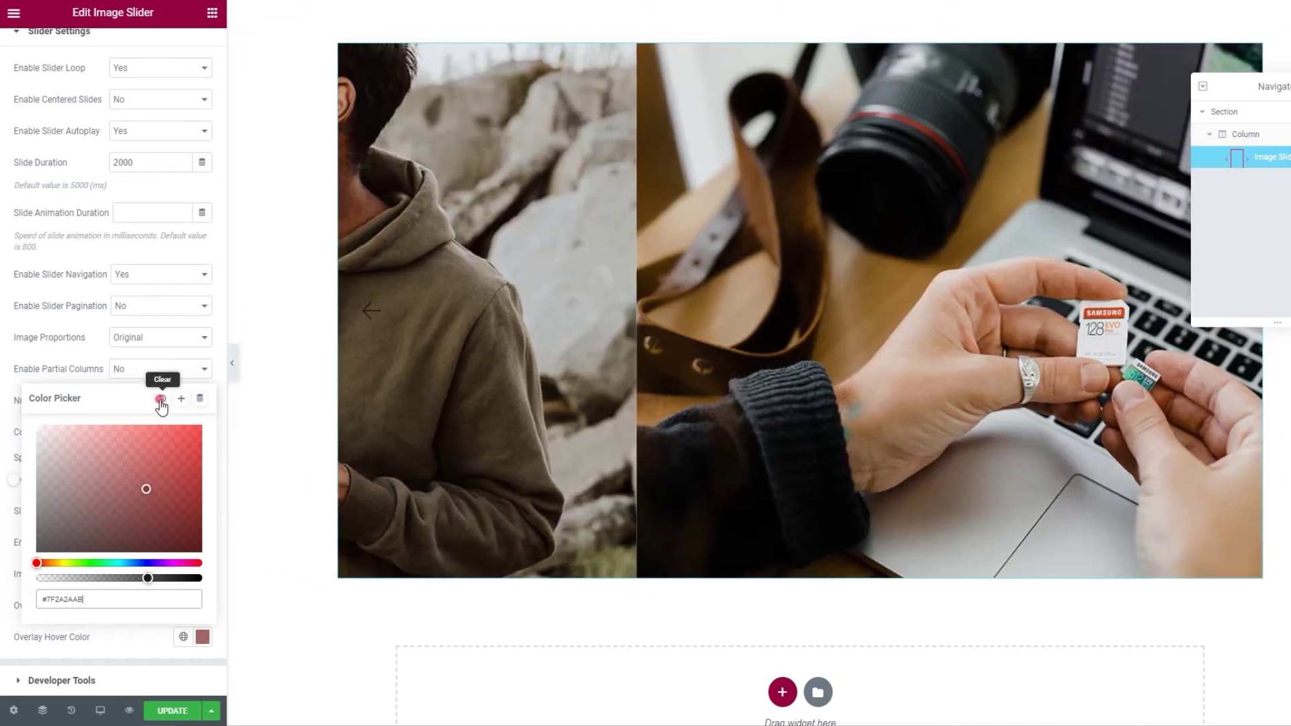
click(161, 398)
click(125, 639)
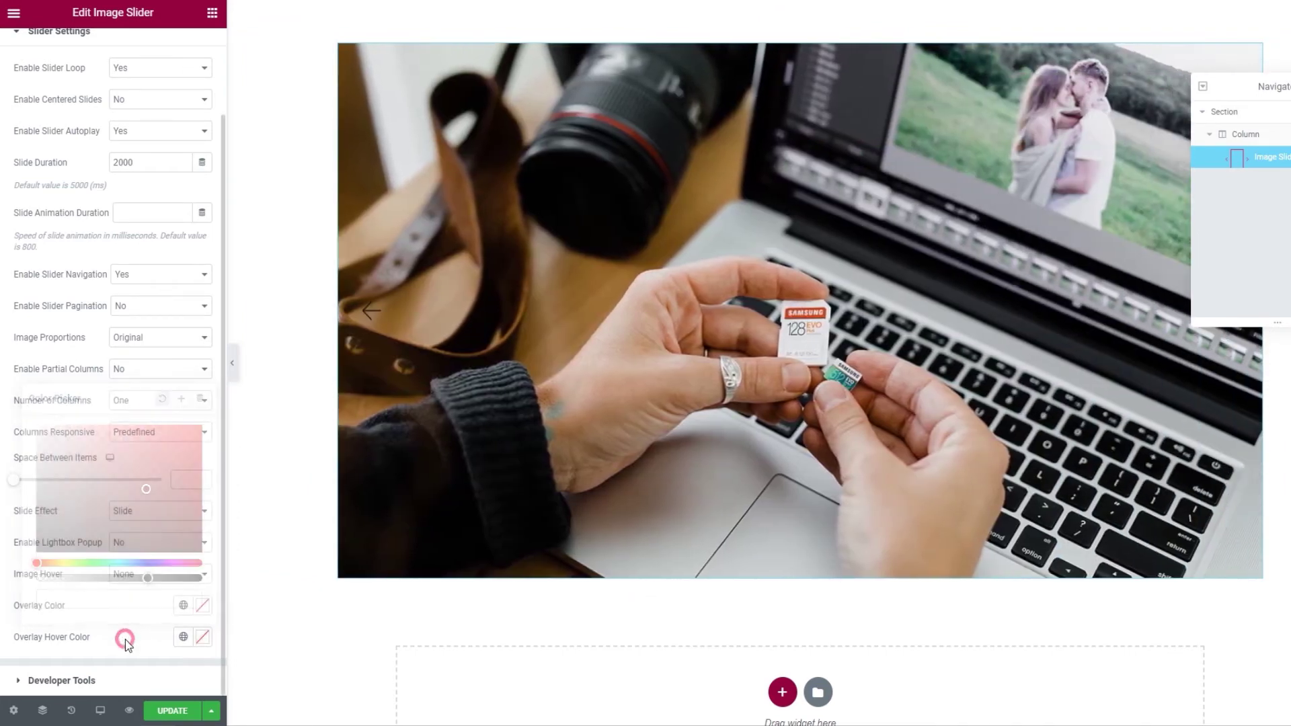
Preview the slider's shortcode in Developer Tools, then set Show Shortcode Snippet back to No
click(124, 682)
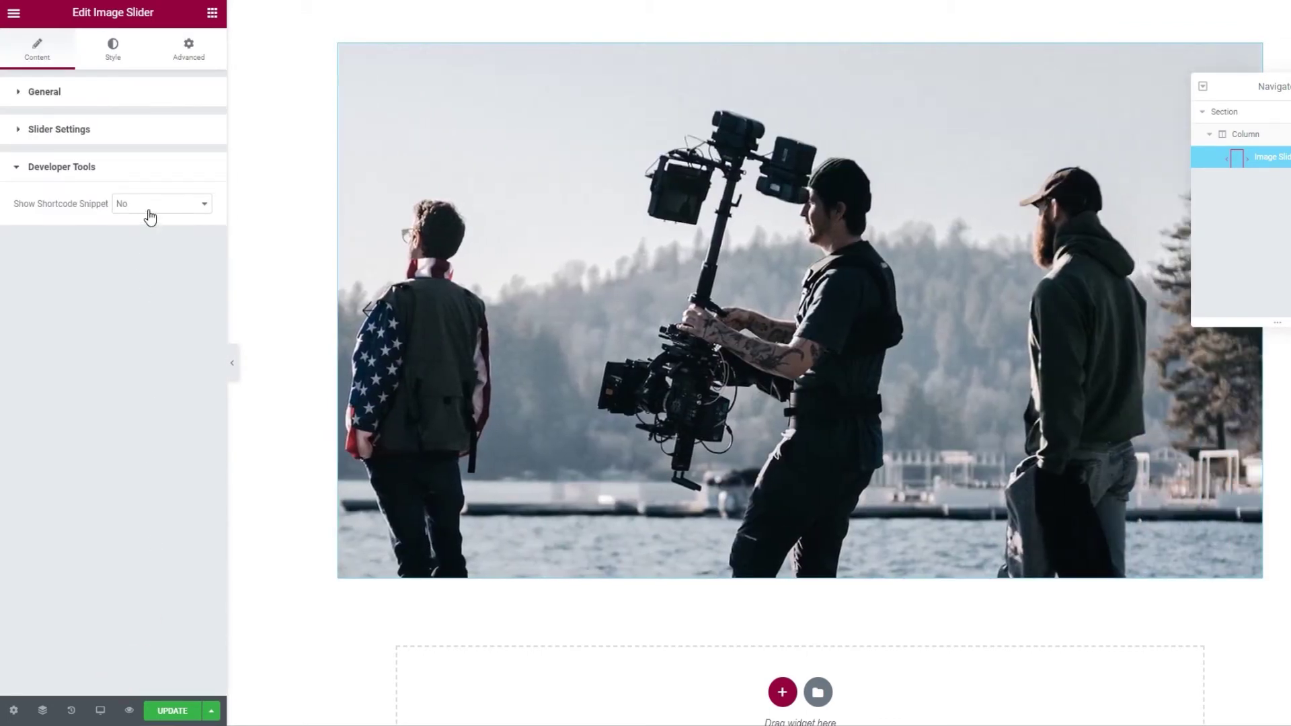
click(149, 210)
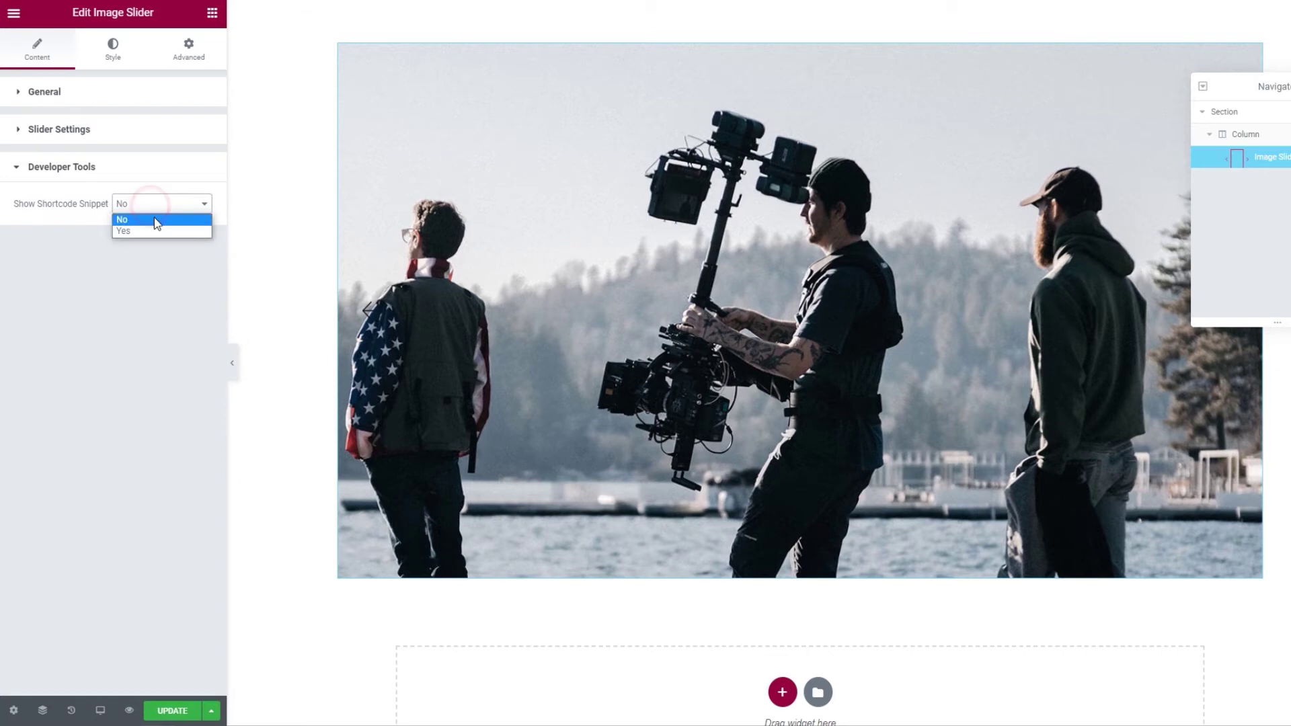
click(150, 223)
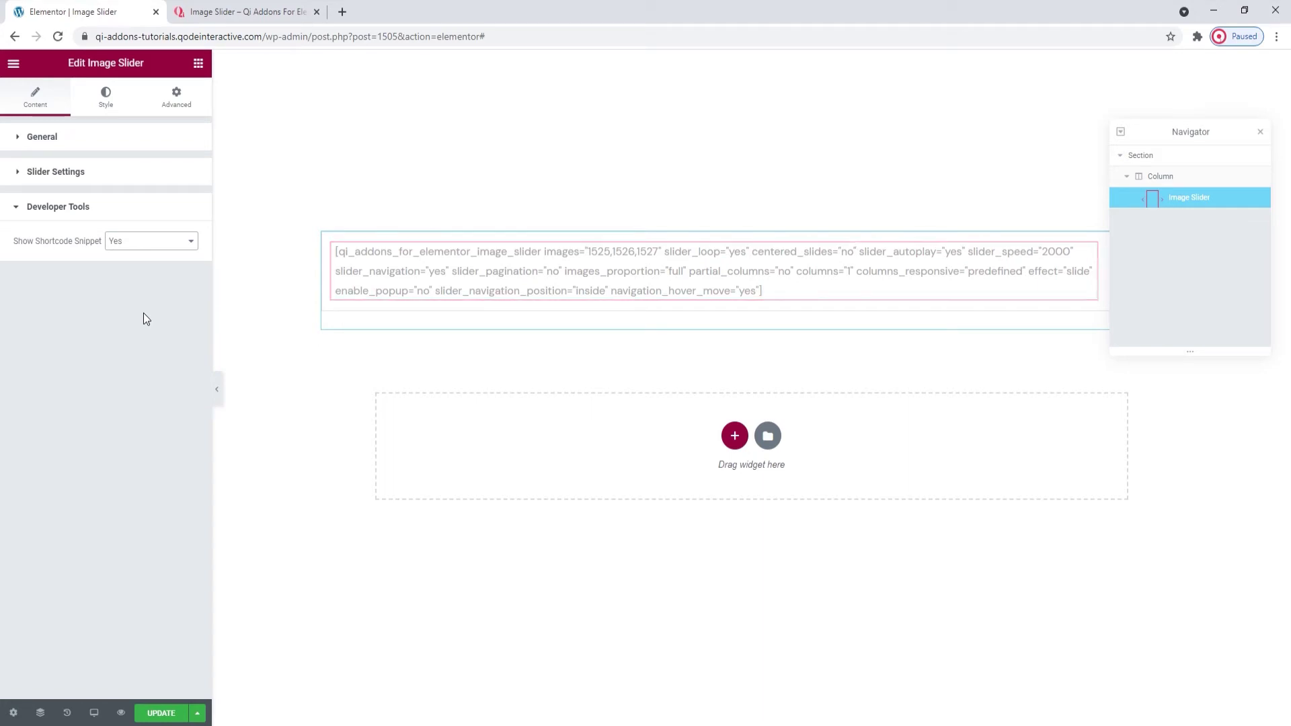
click(140, 242)
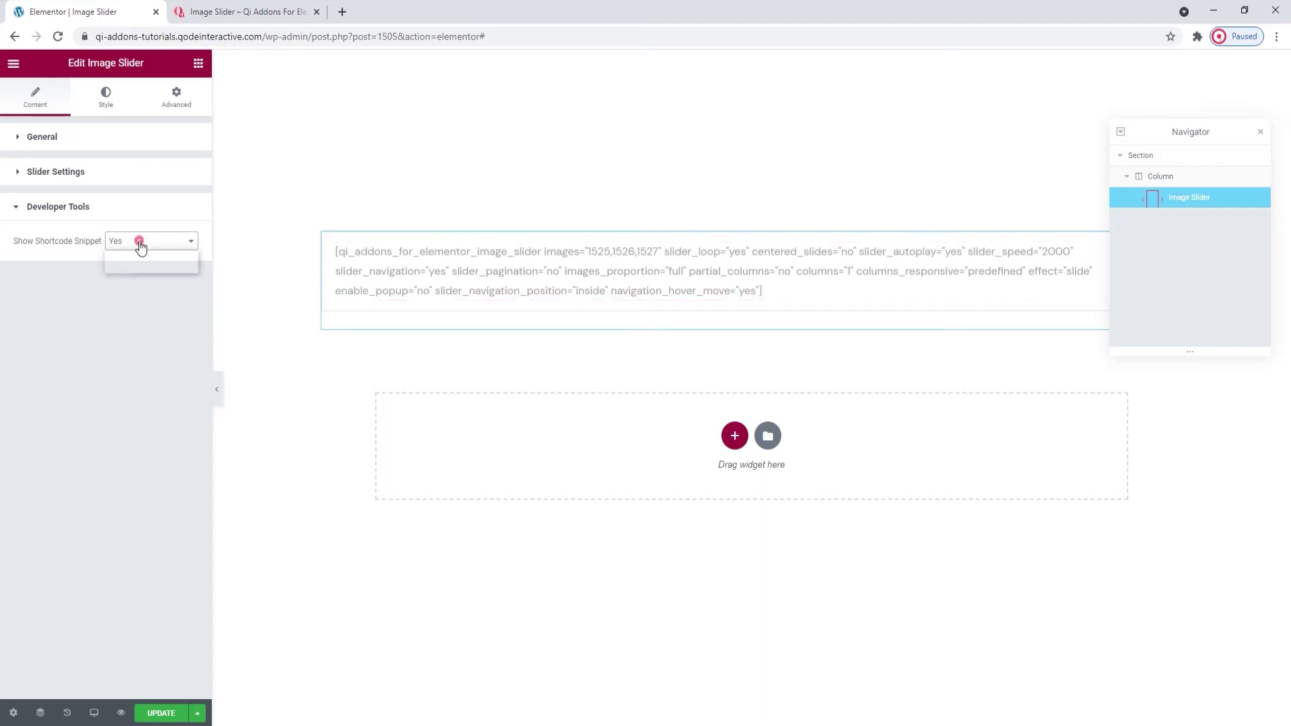
click(141, 257)
scroll(277, 358, down, 2)
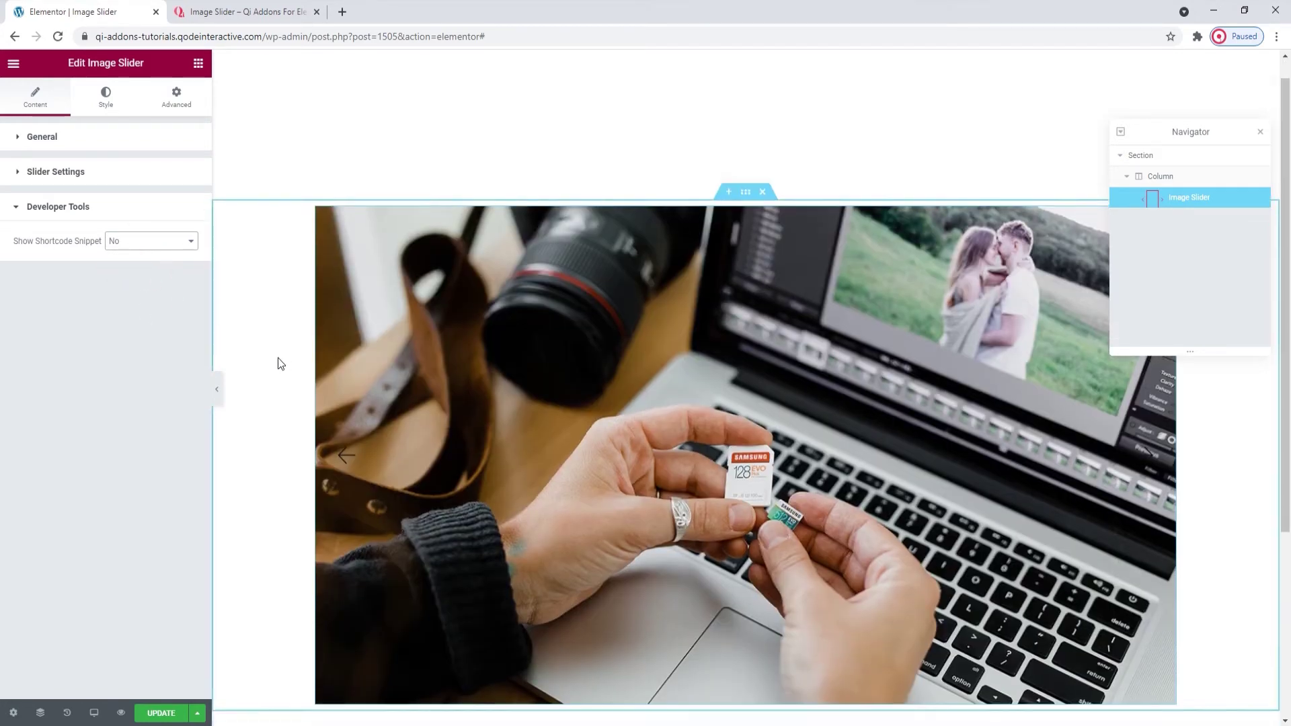
scroll(280, 363, up, 1)
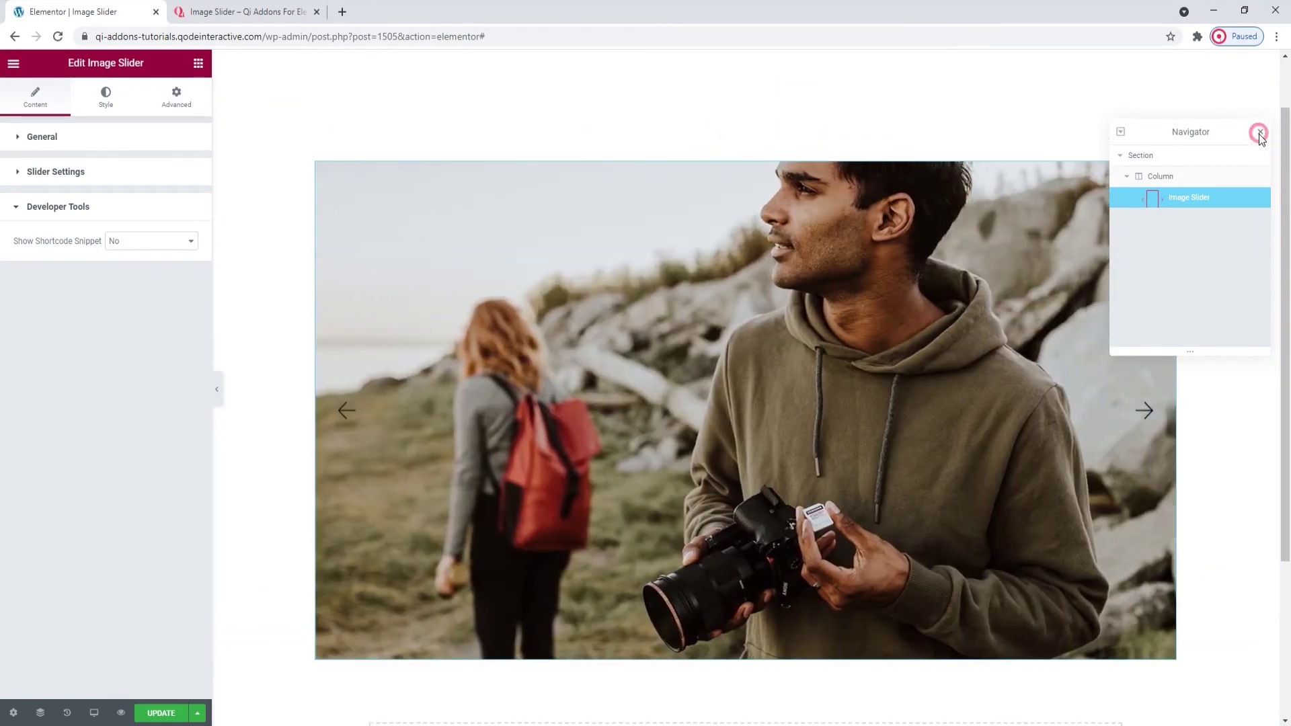
Try Outside, then Together with Right alignment, for the slider arrow position
click(1260, 132)
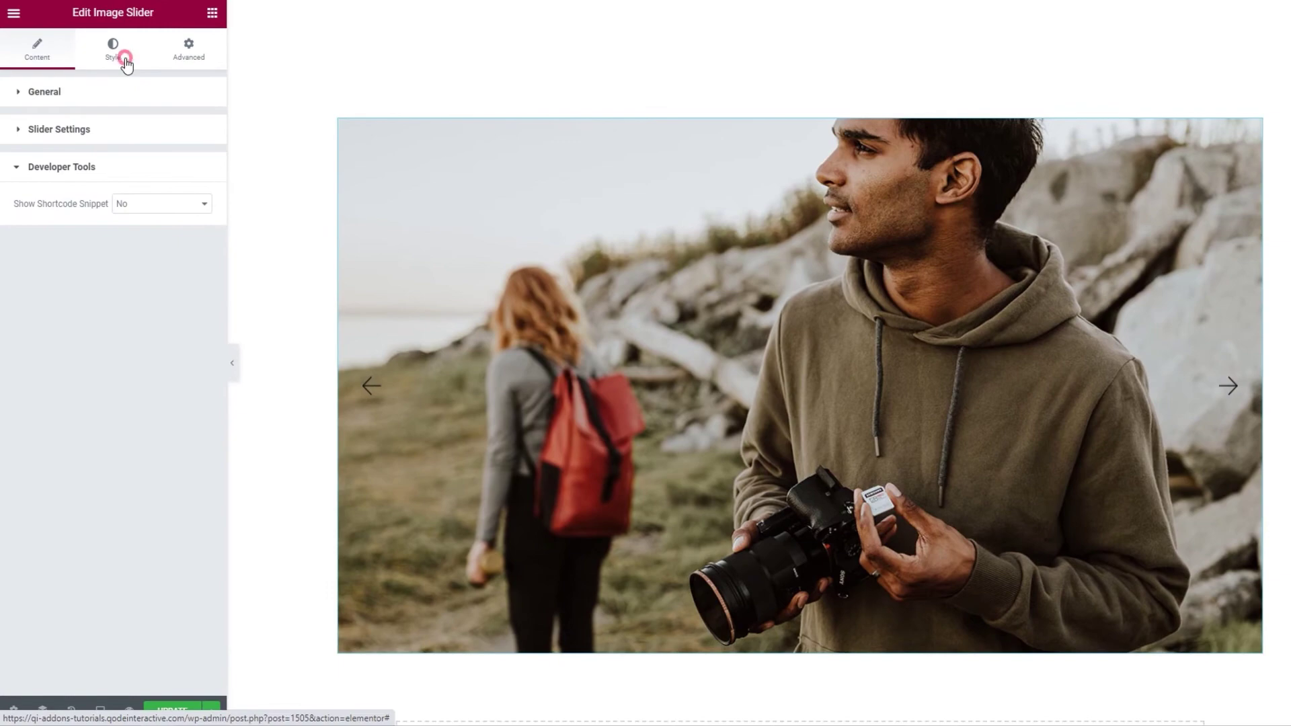
click(124, 63)
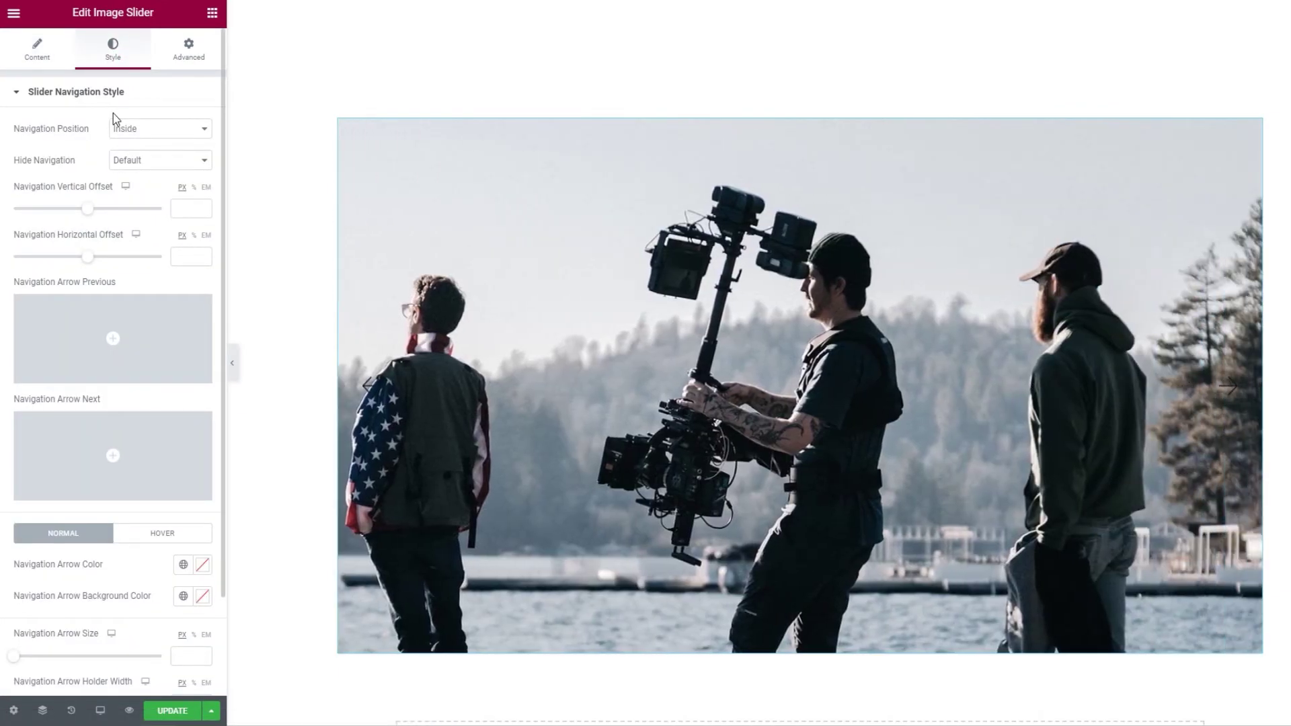
scroll(114, 121, down, 3)
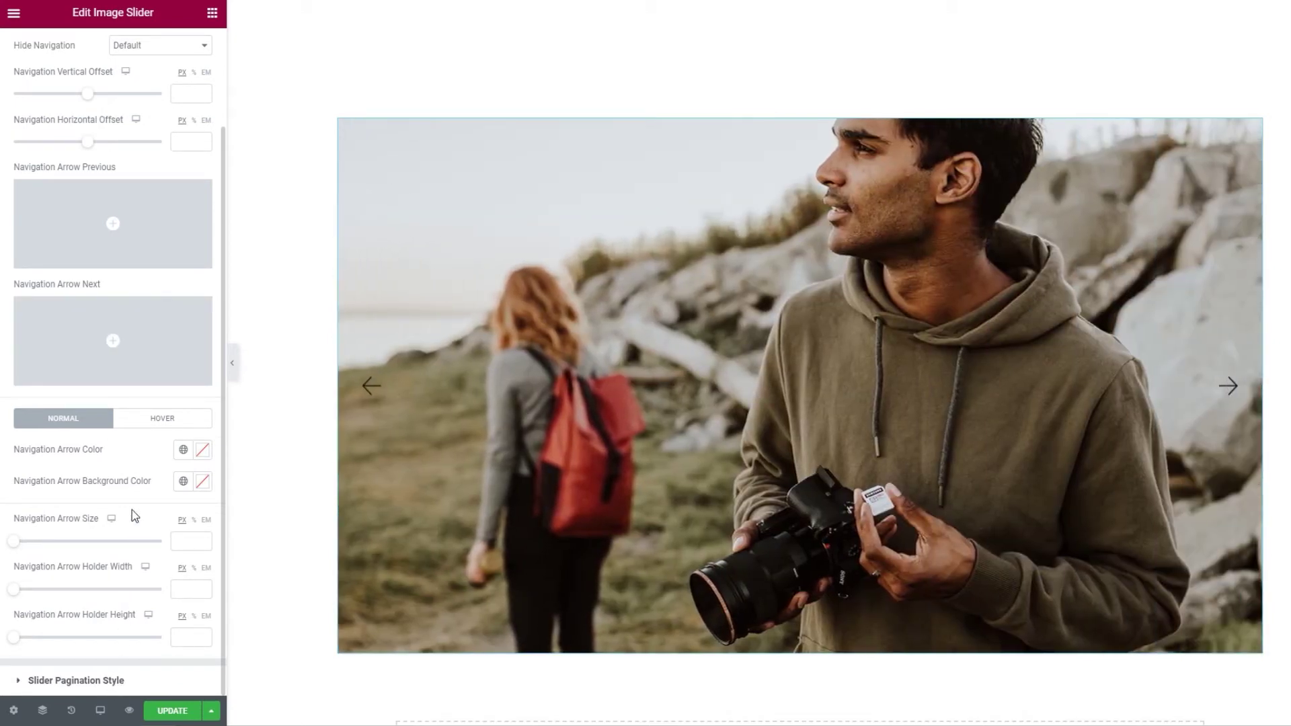
scroll(129, 513, up, 3)
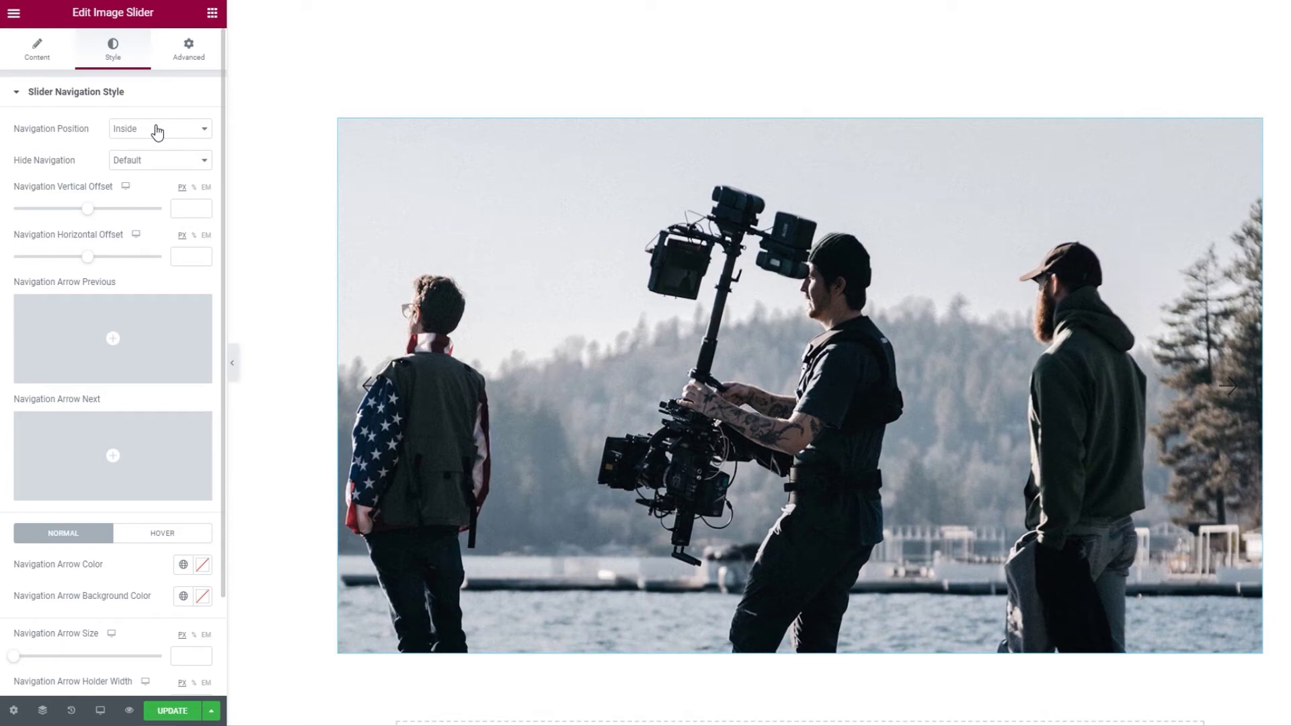
click(157, 131)
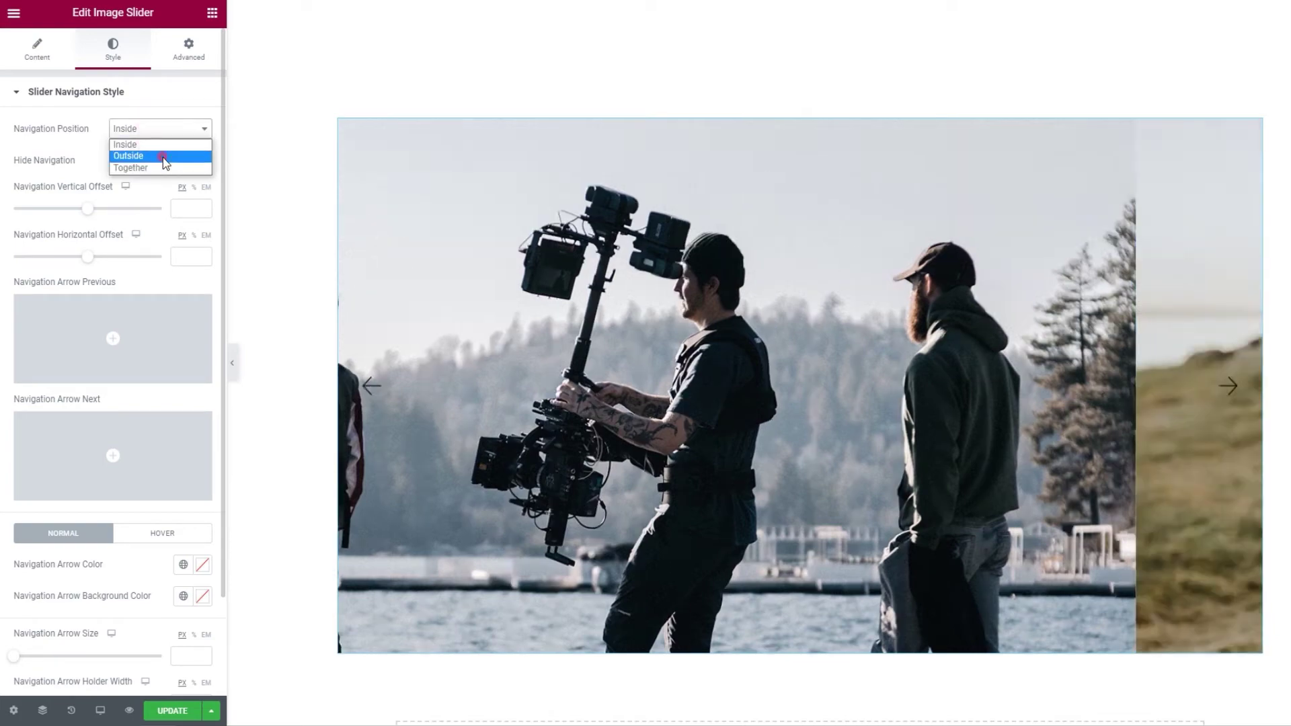
click(164, 153)
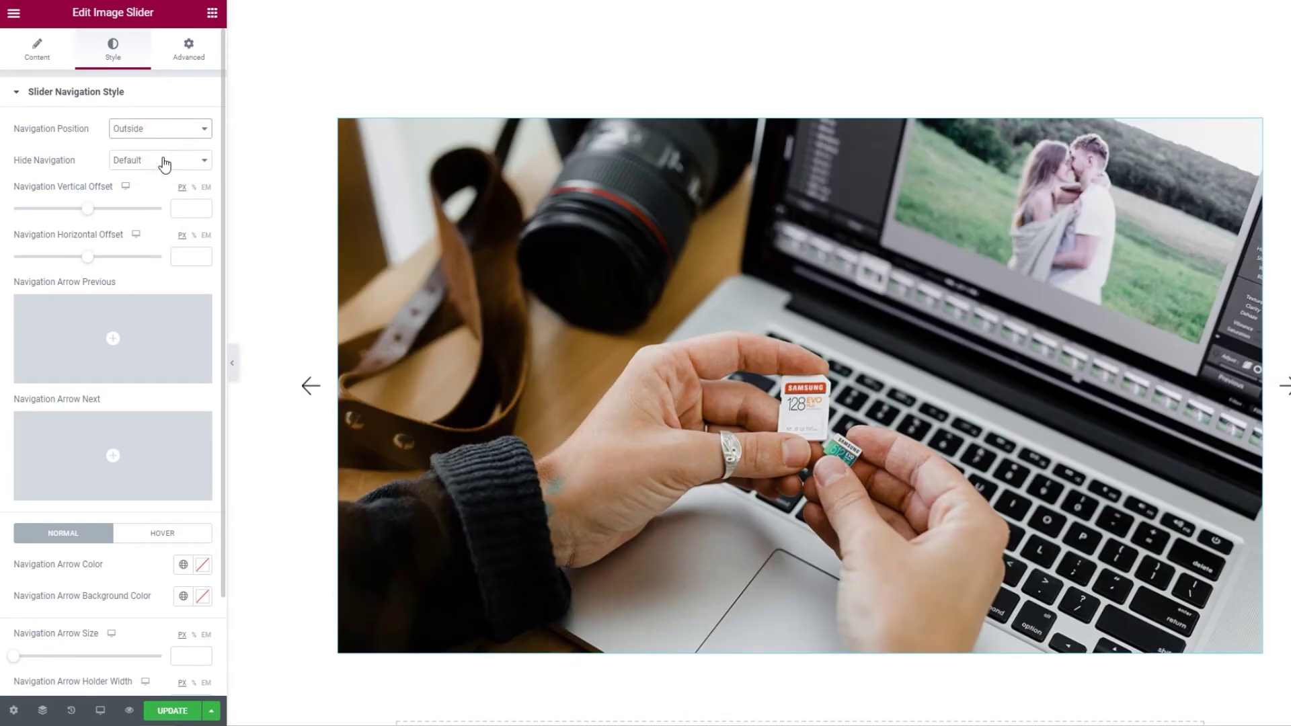
click(158, 129)
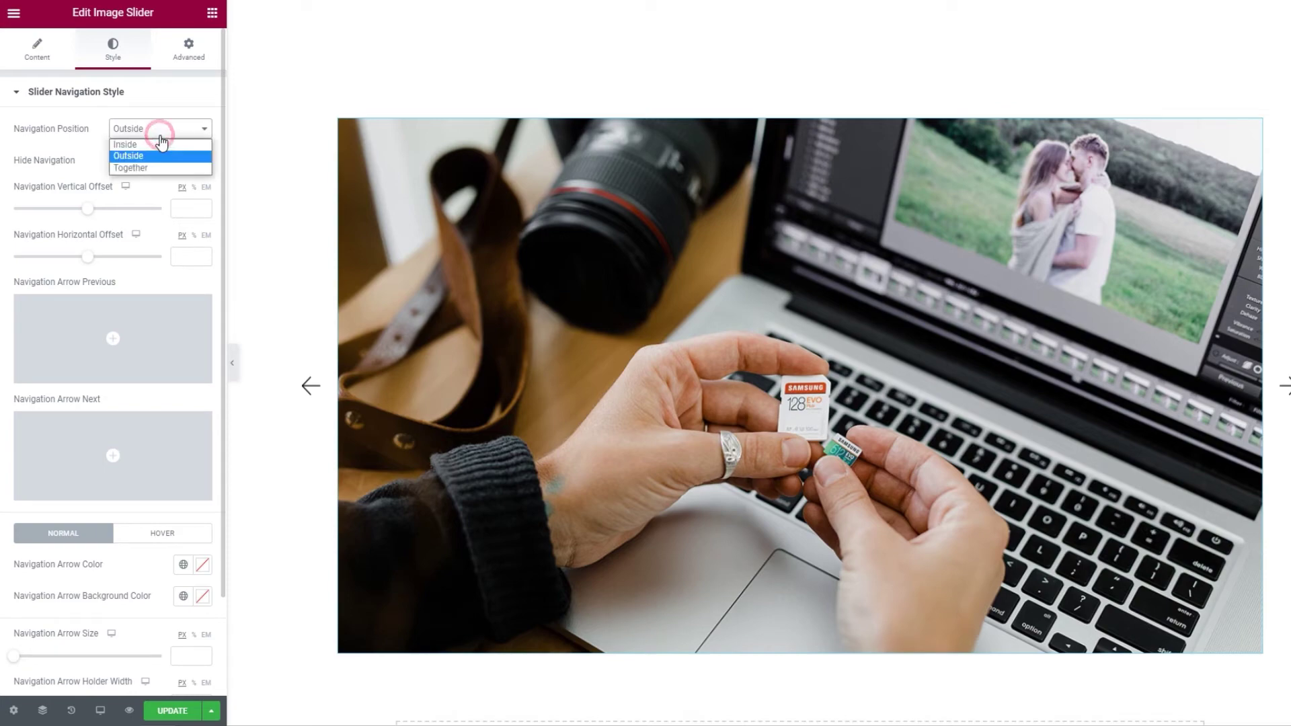
click(152, 166)
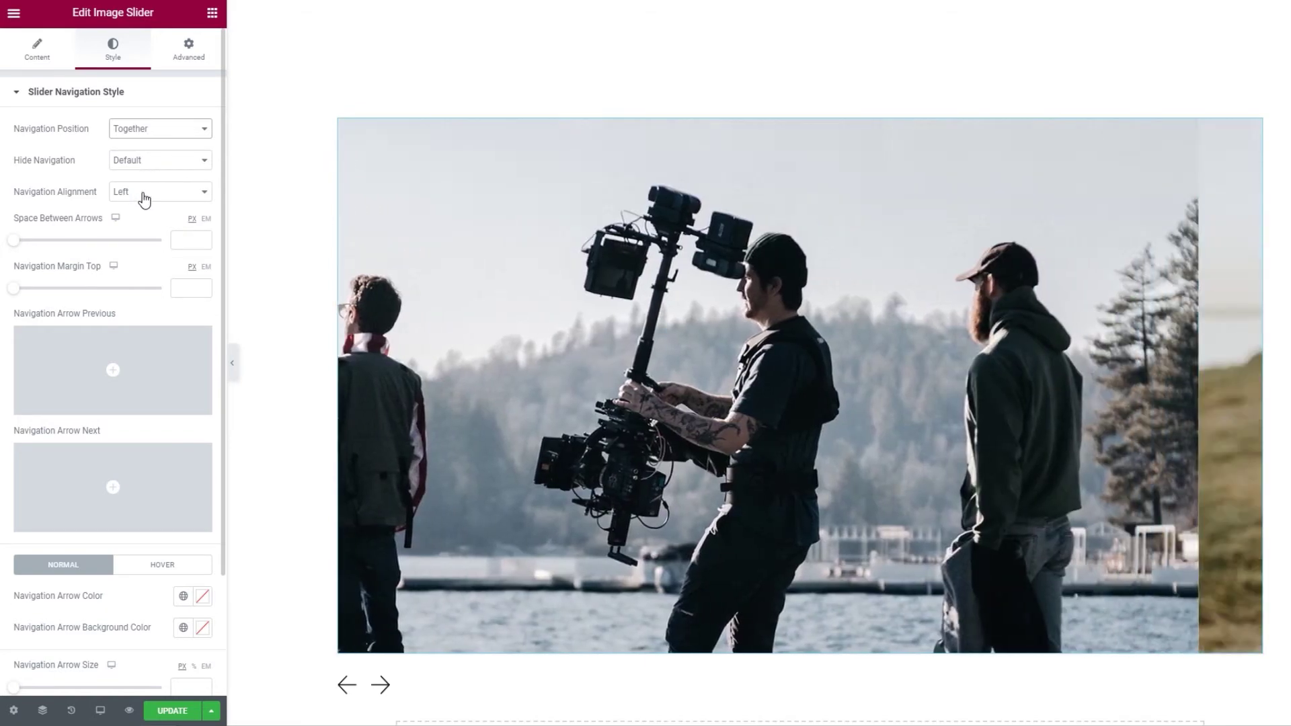
click(143, 195)
click(144, 219)
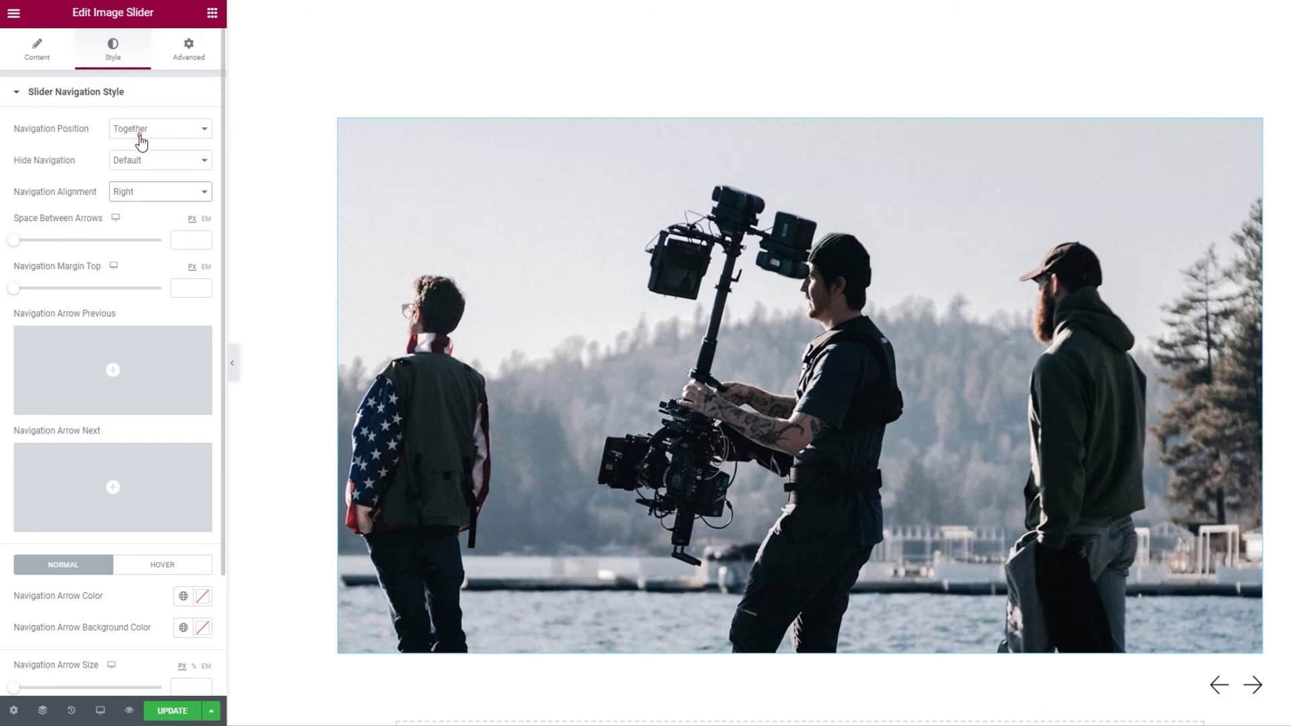
Set the arrow position back to Outside and hide navigation below 768px
click(140, 130)
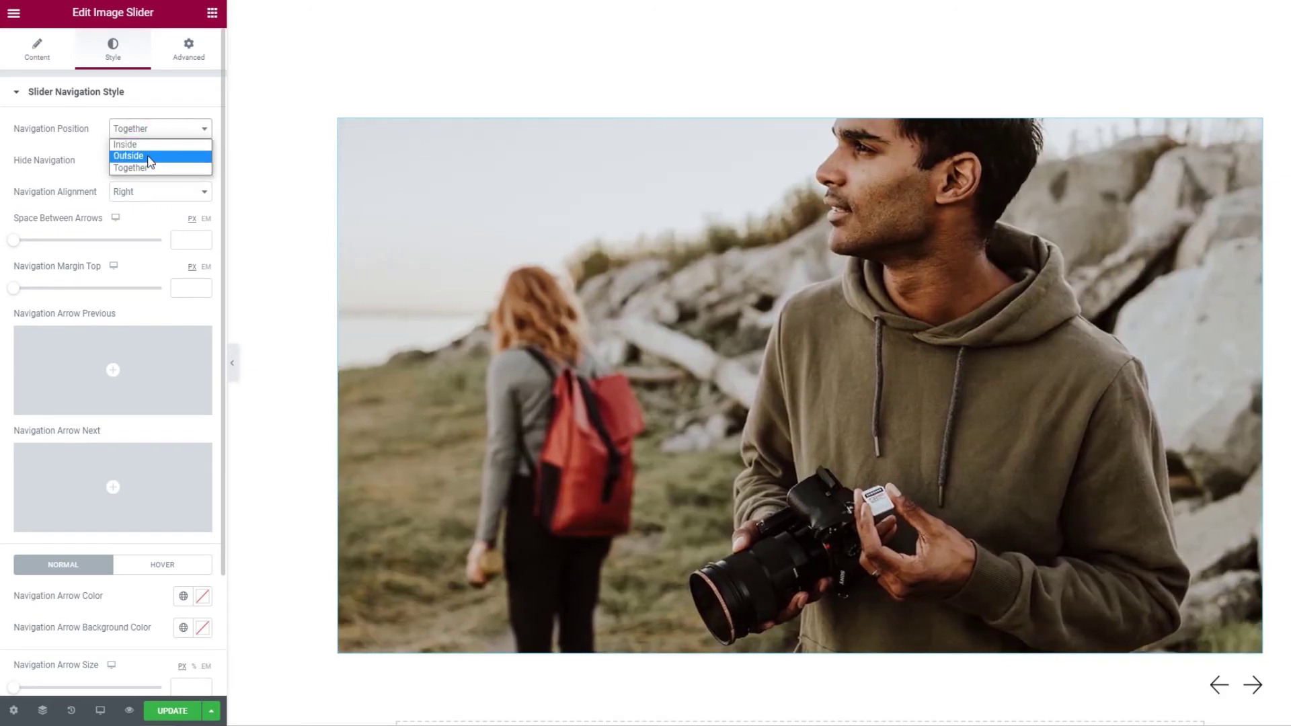
click(148, 156)
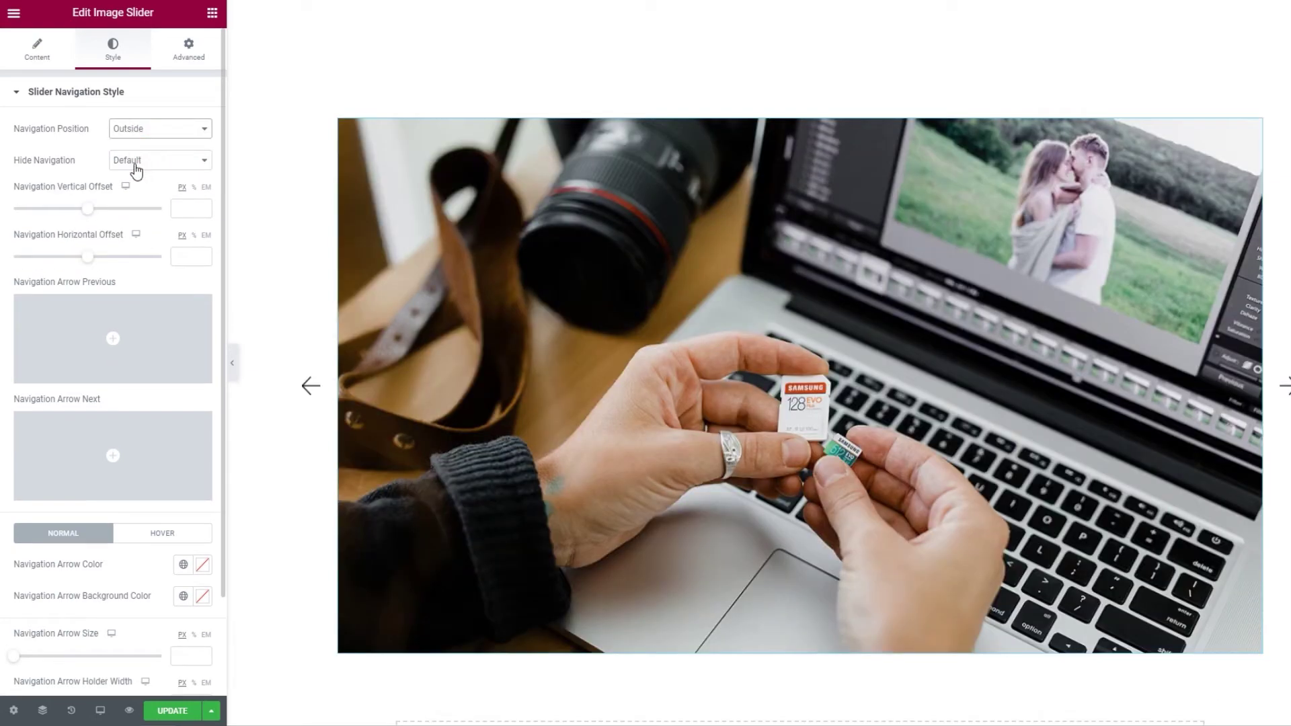
click(151, 165)
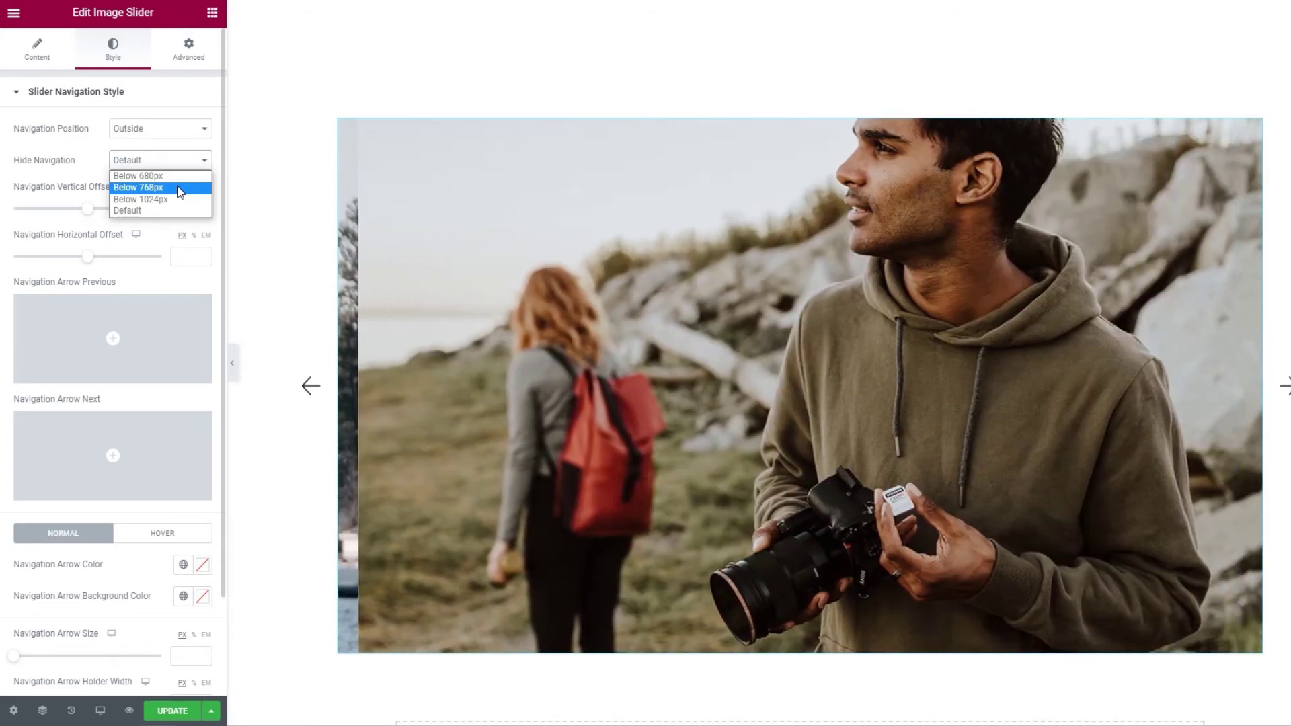
click(180, 190)
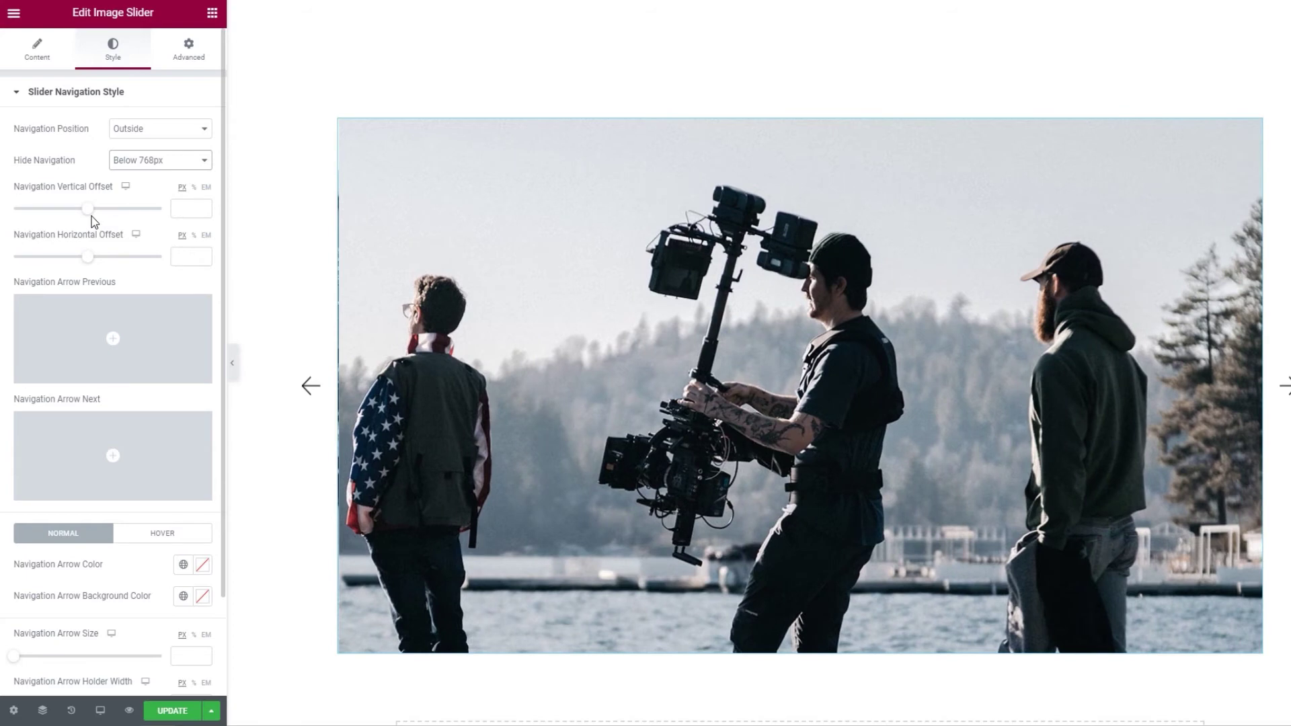
Try a -3 vertical arrow offset, then clear it back to default
drag(88, 209, 87, 209)
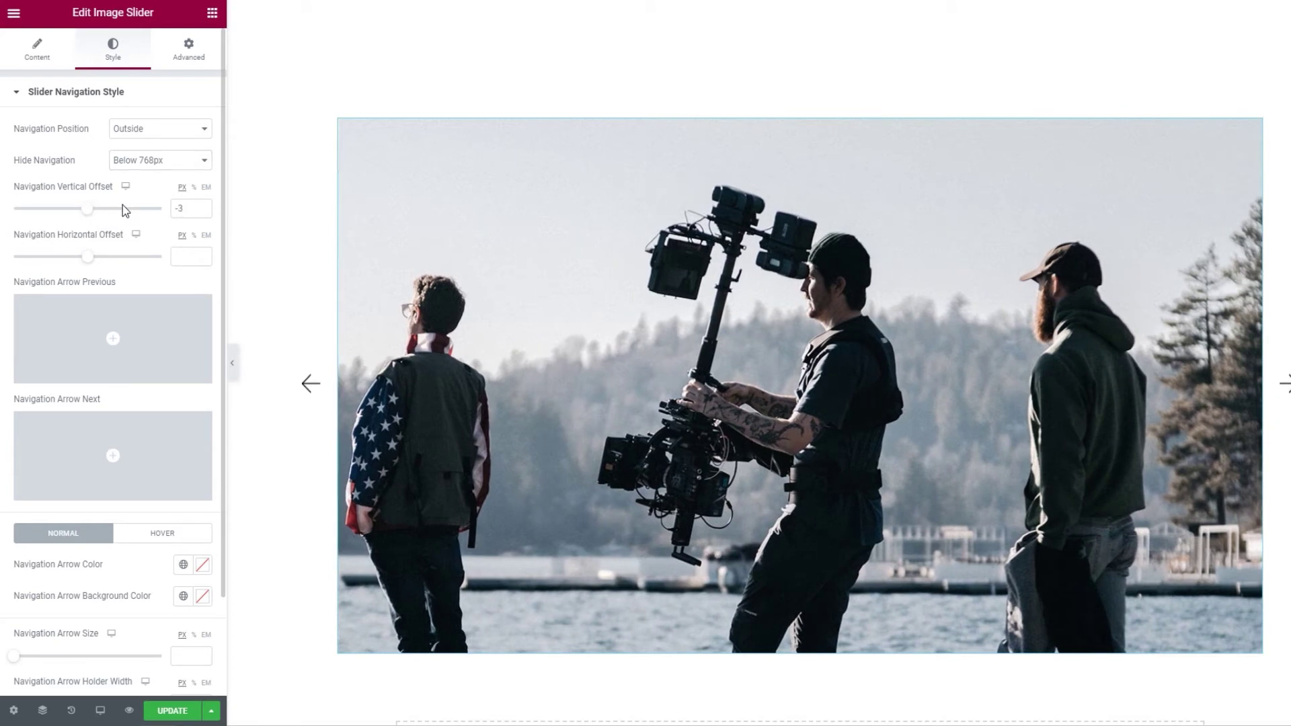
double_click(180, 208)
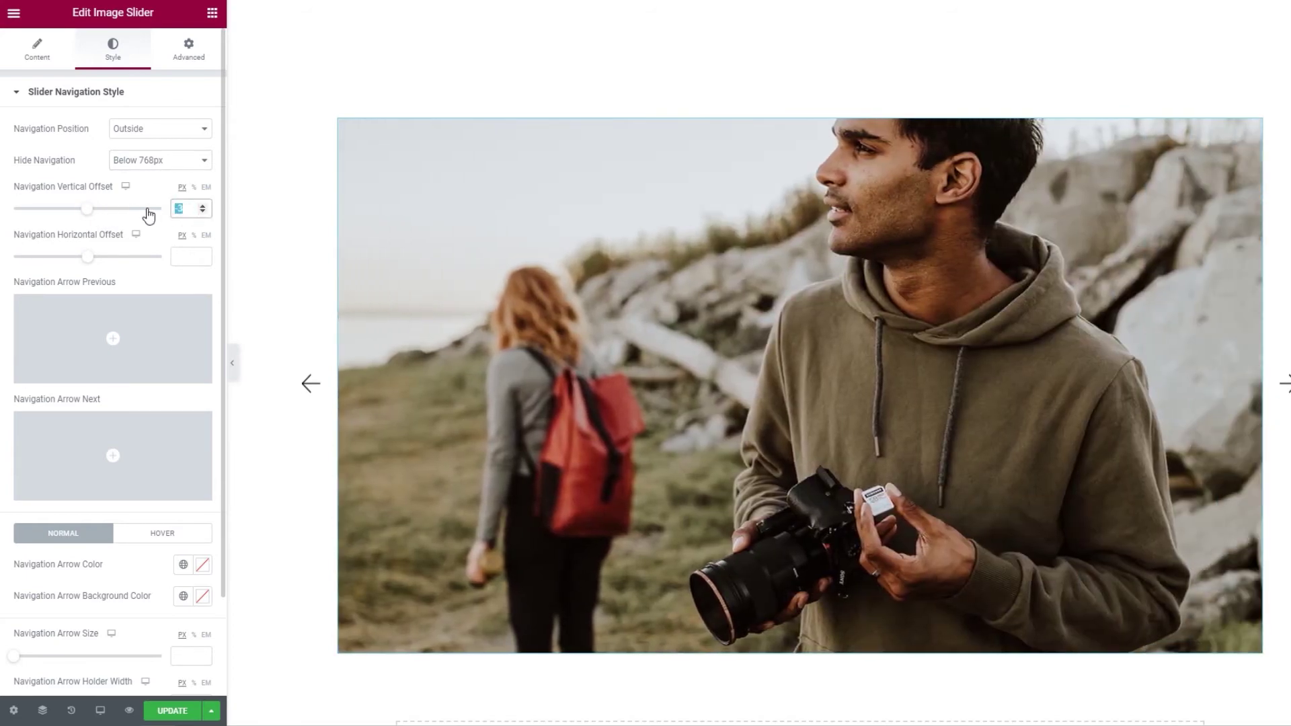
key(BackSpace)
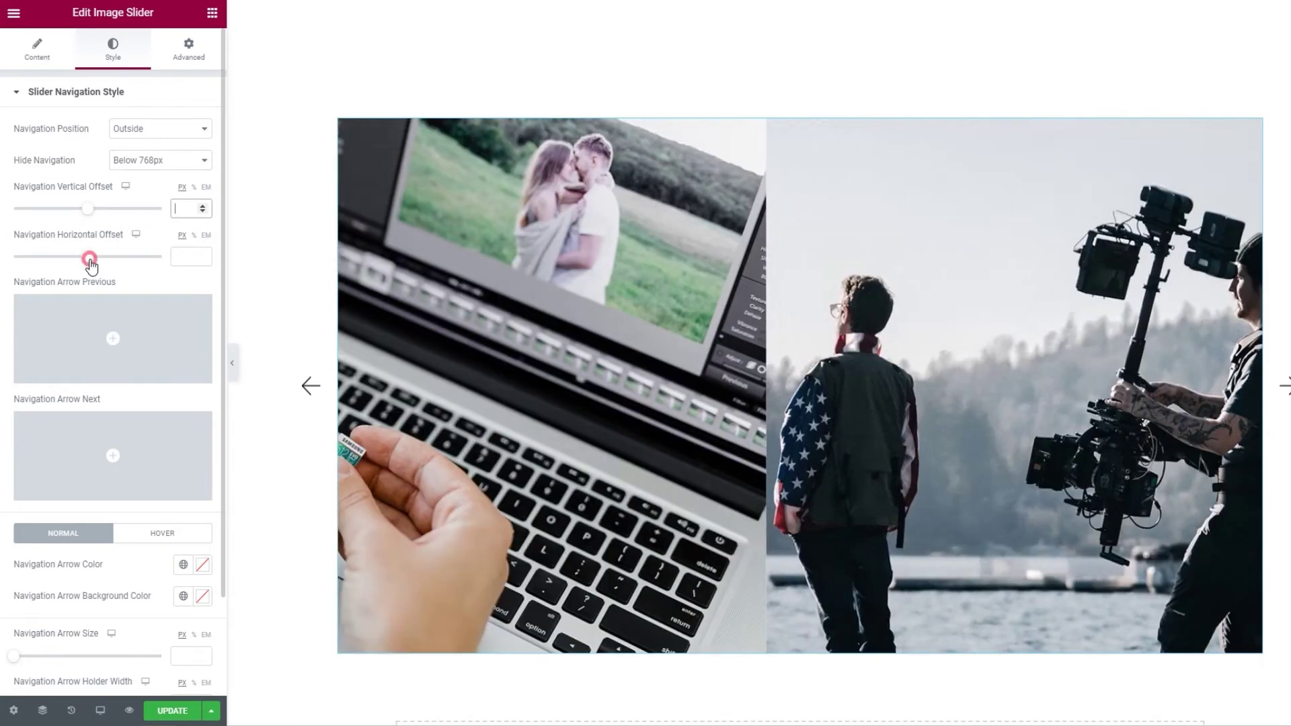
Set the horizontal arrow offset to 65 in percent units
drag(89, 259, 106, 268)
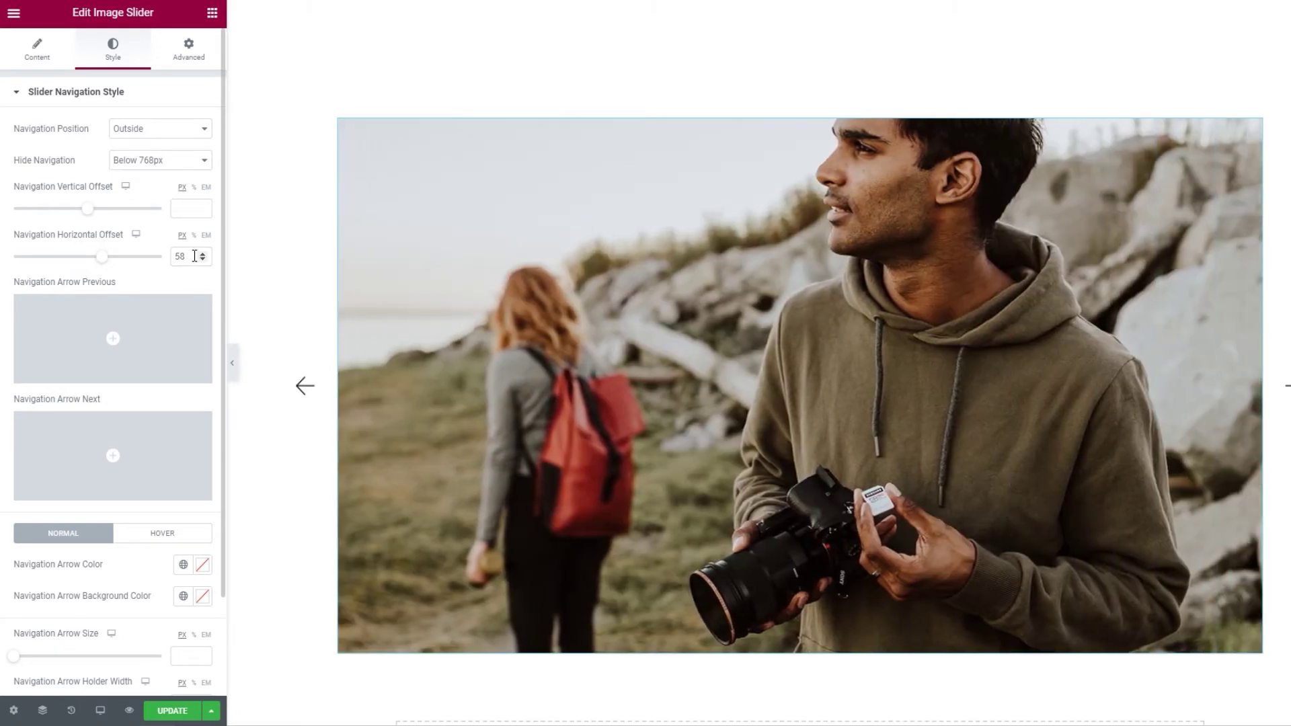
double_click(174, 255)
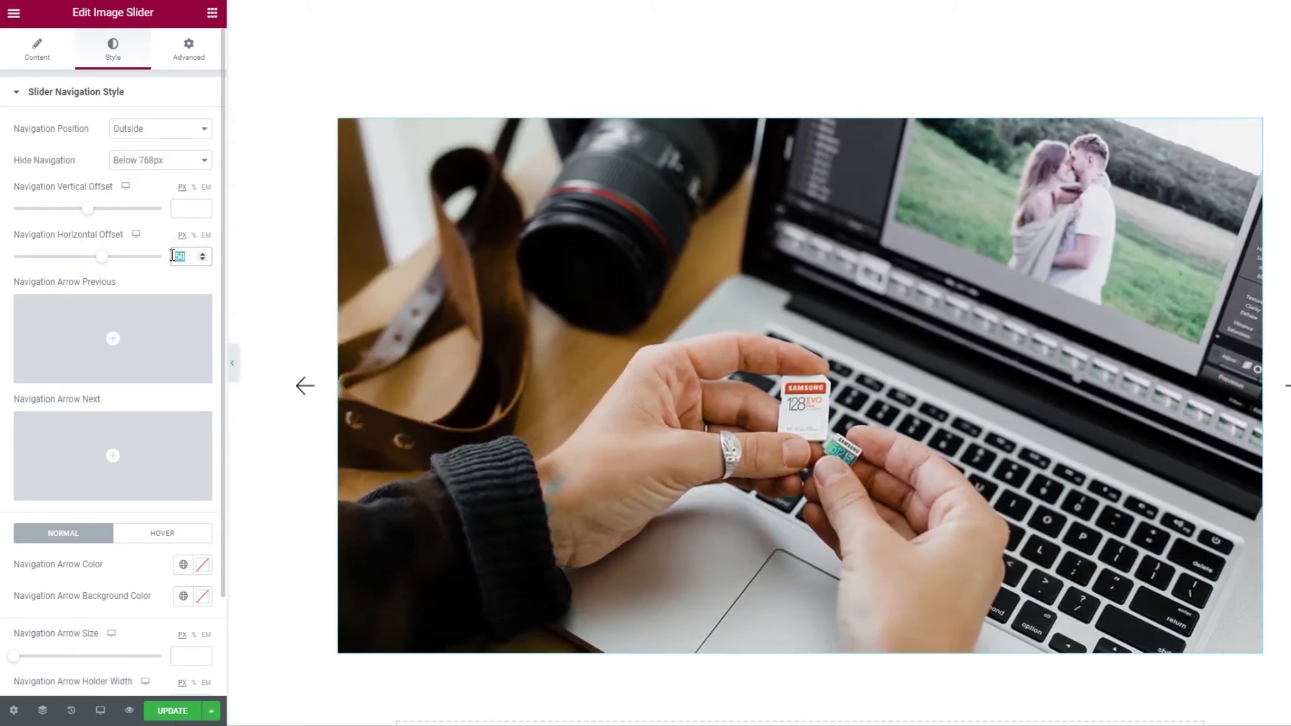
key(BackSpace)
click(192, 236)
click(183, 261)
text(65)
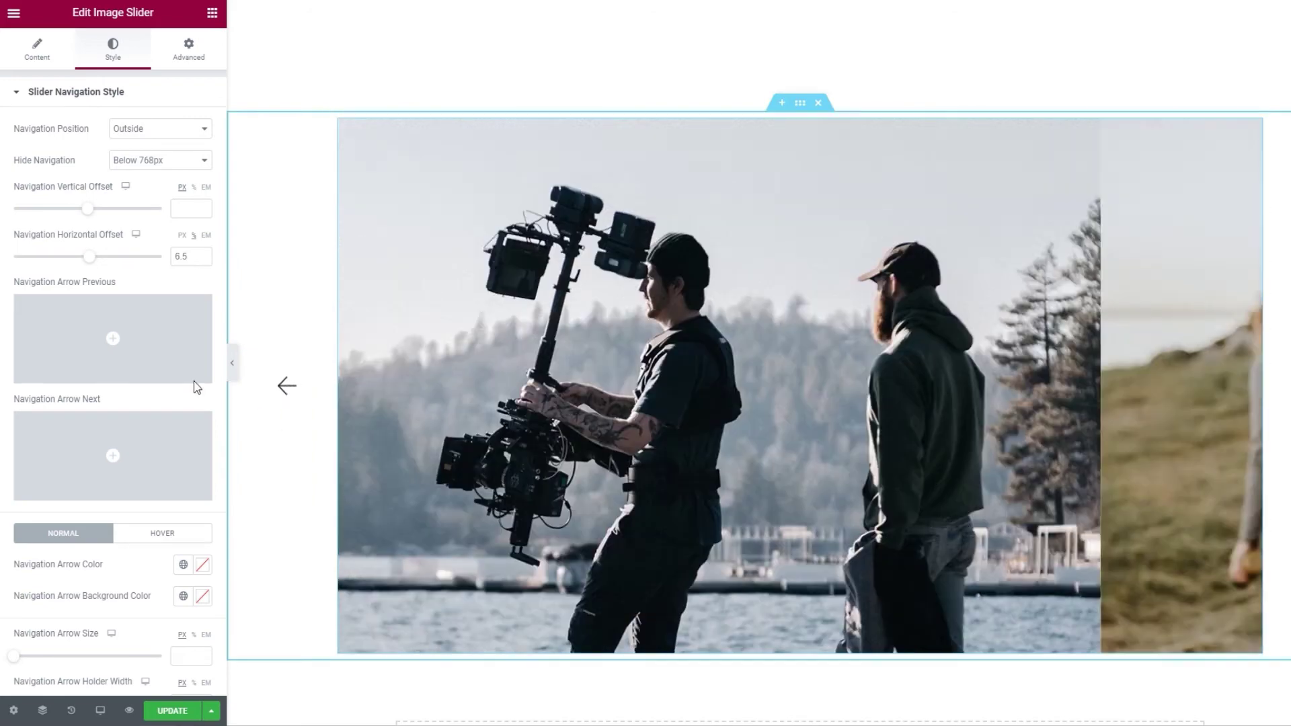
mouse_move(155, 363)
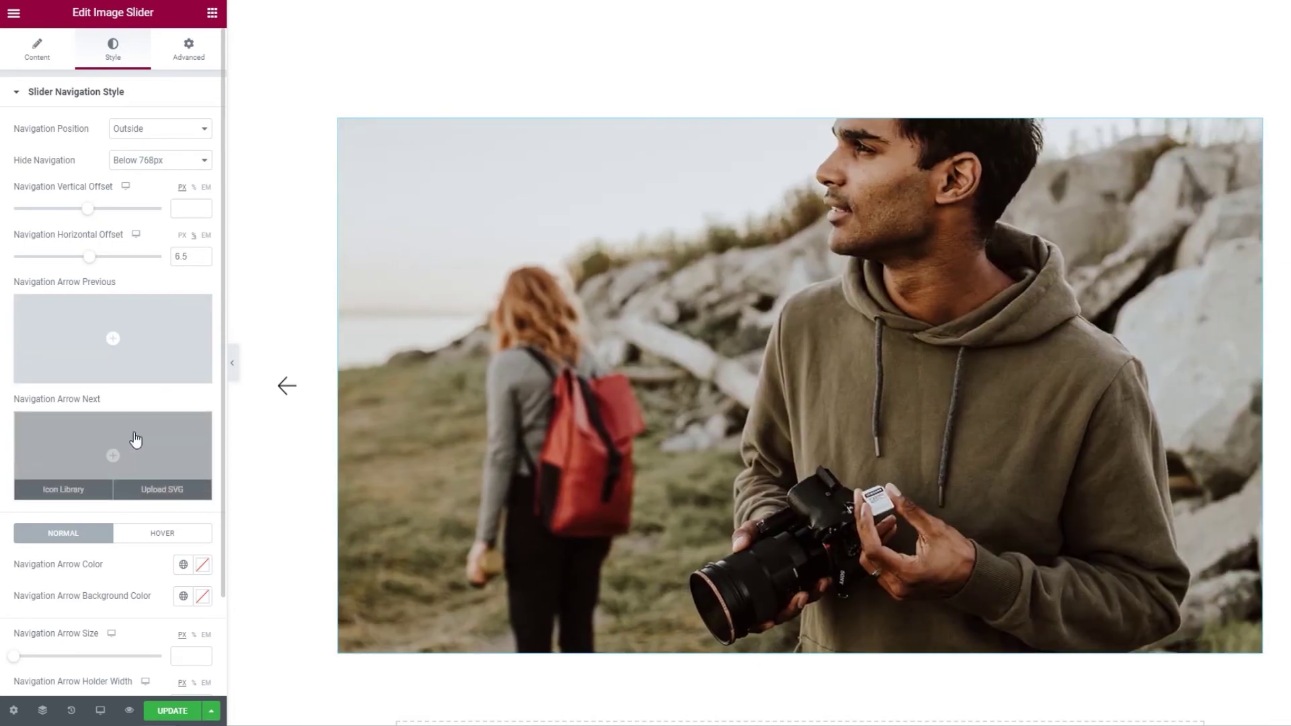
Try a red arrow colour and pink arrow background, clearing both back to default
scroll(135, 439, down, 3)
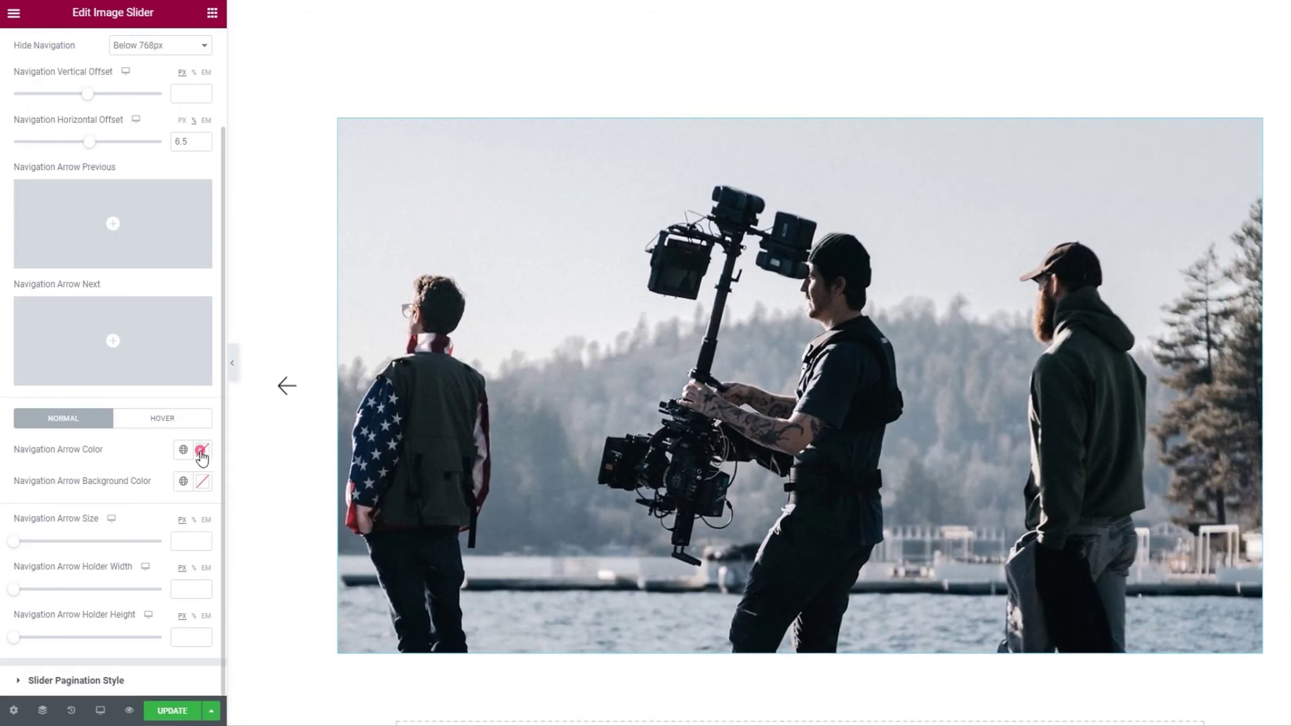
click(201, 457)
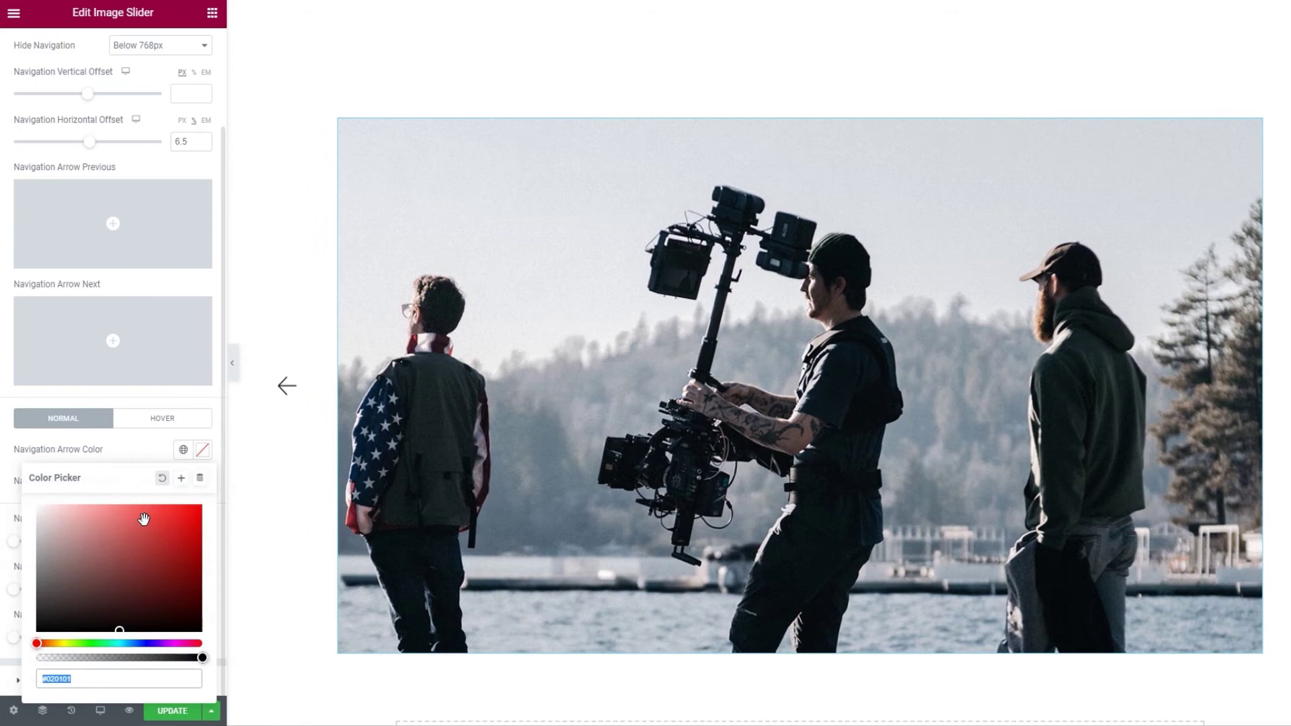
click(142, 520)
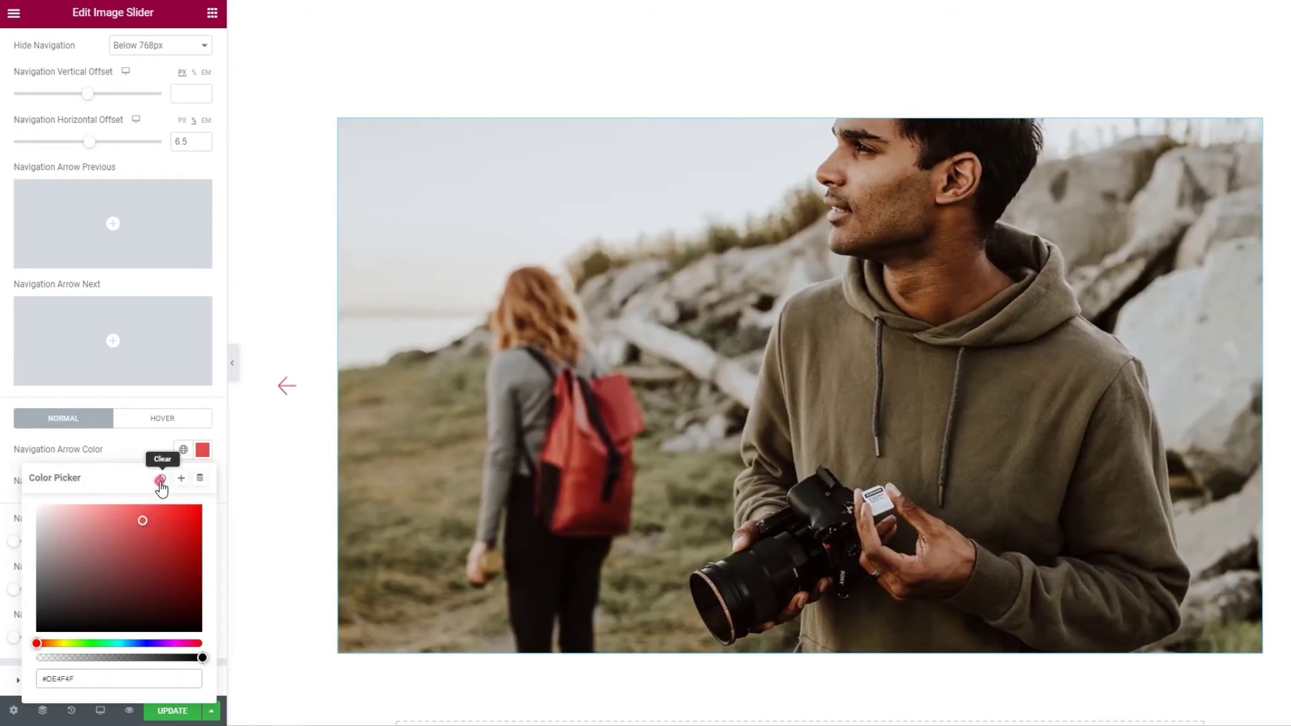
click(162, 477)
click(142, 450)
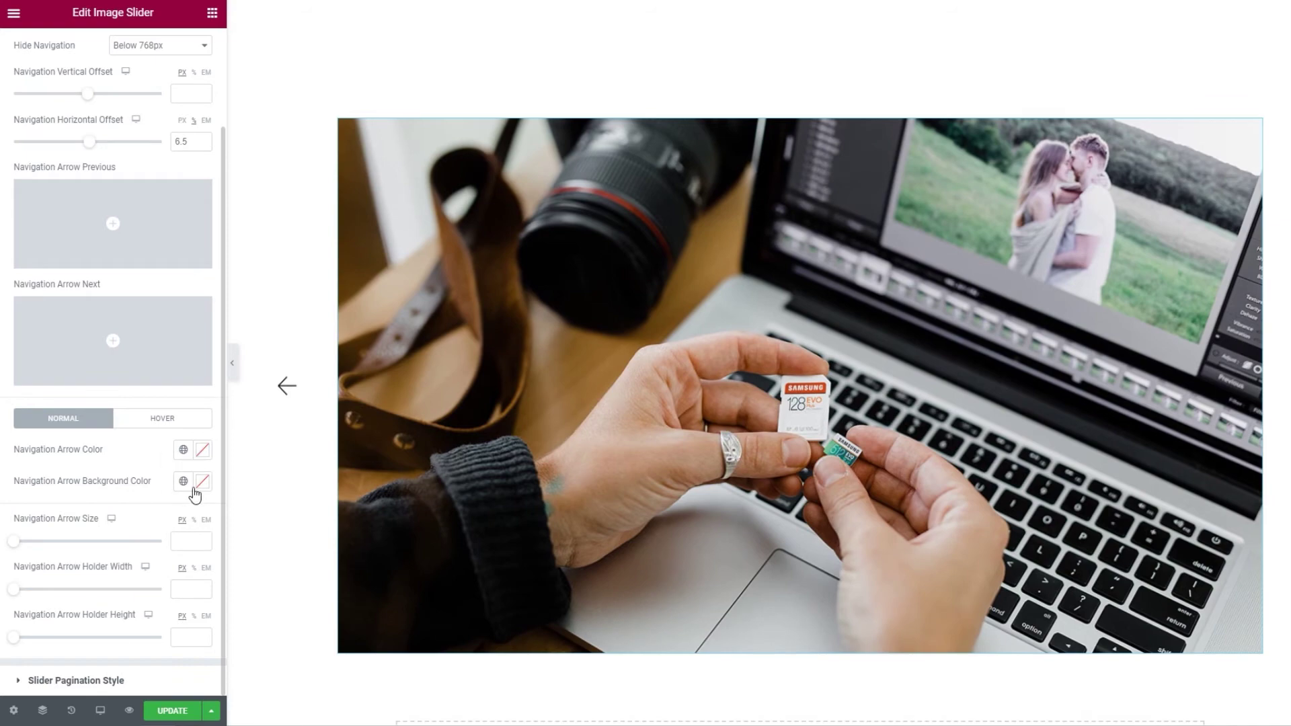
click(200, 484)
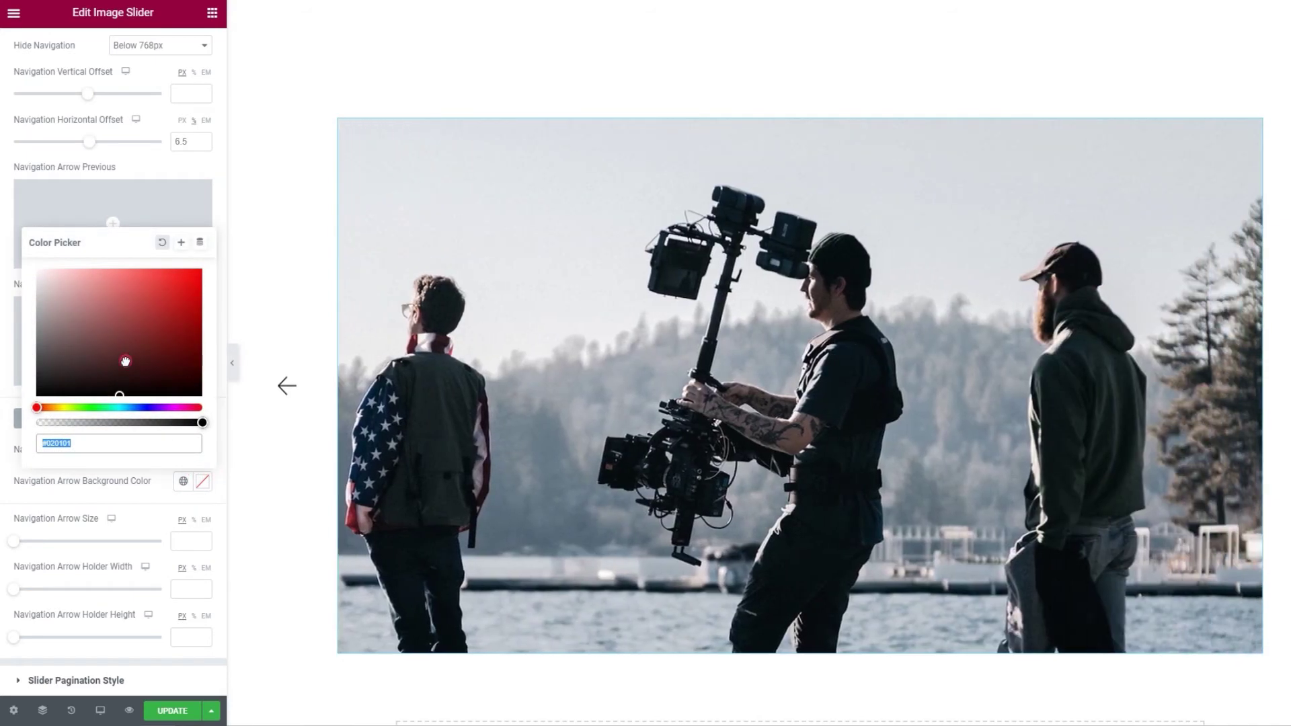
drag(125, 361, 82, 294)
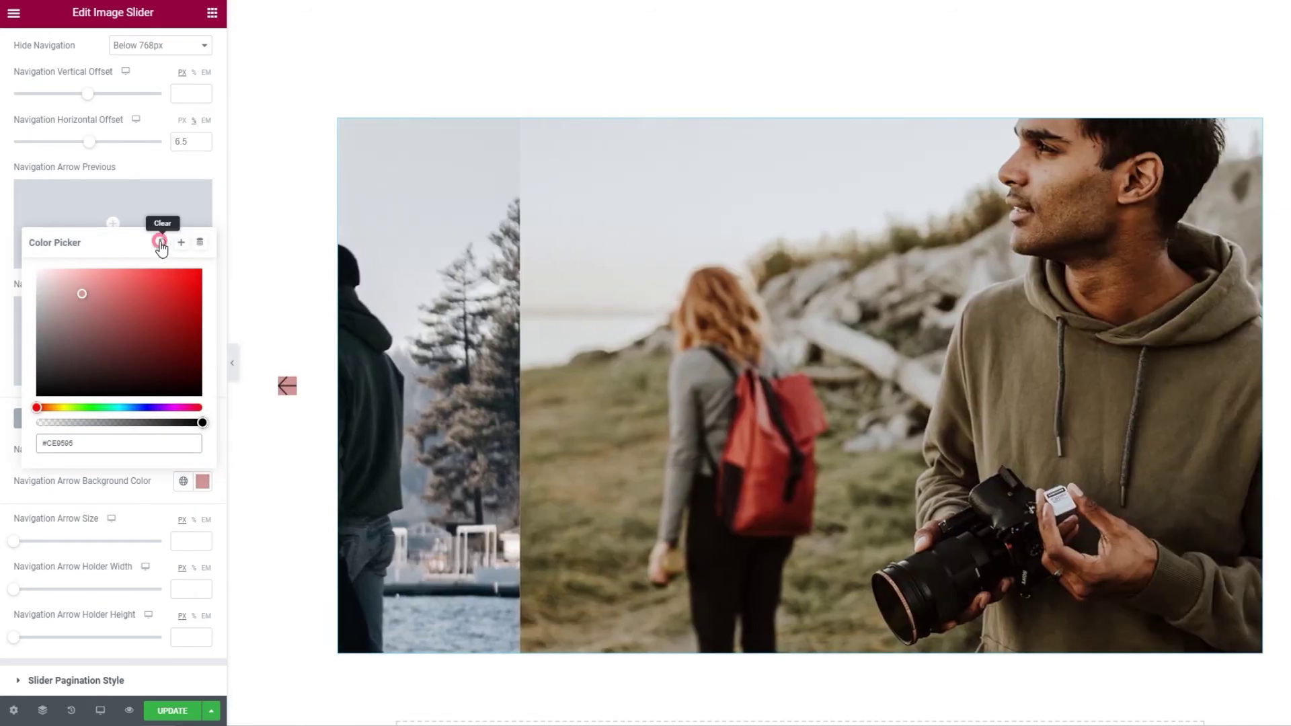
click(161, 242)
click(149, 495)
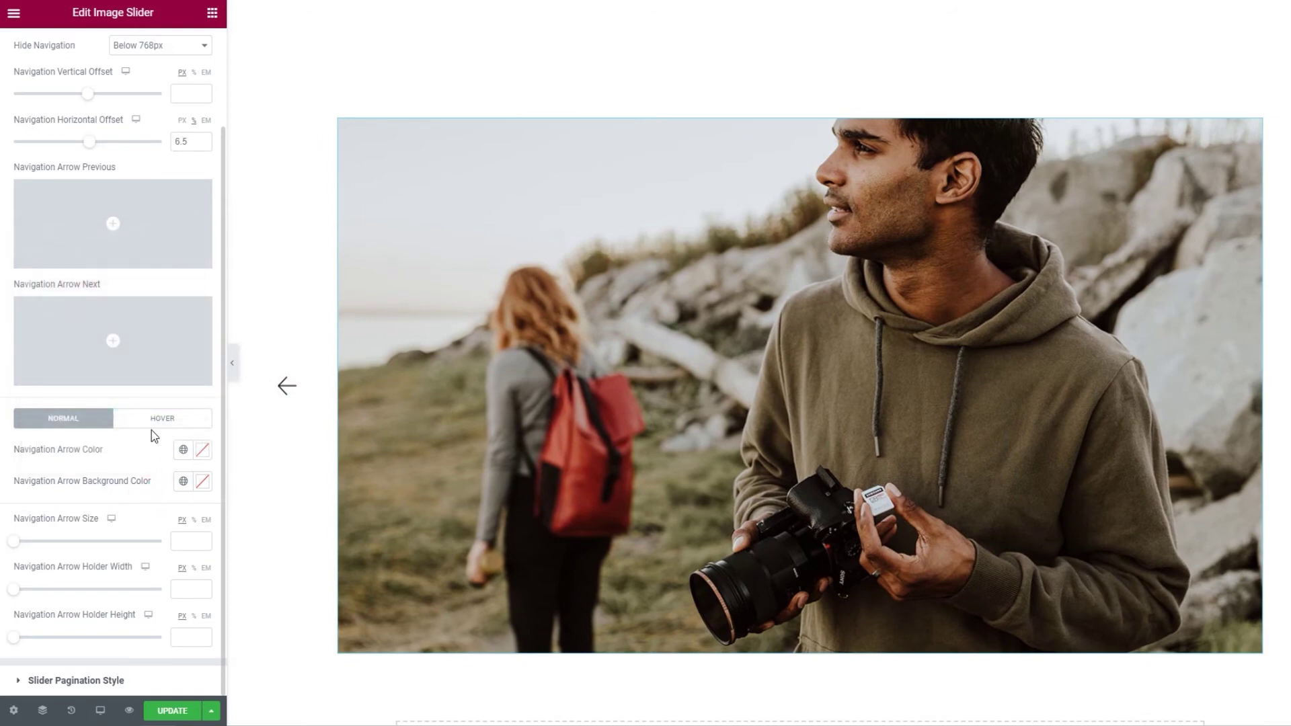
Set Enable Hover Arrow Move to No in the arrows' hover-state settings
click(152, 424)
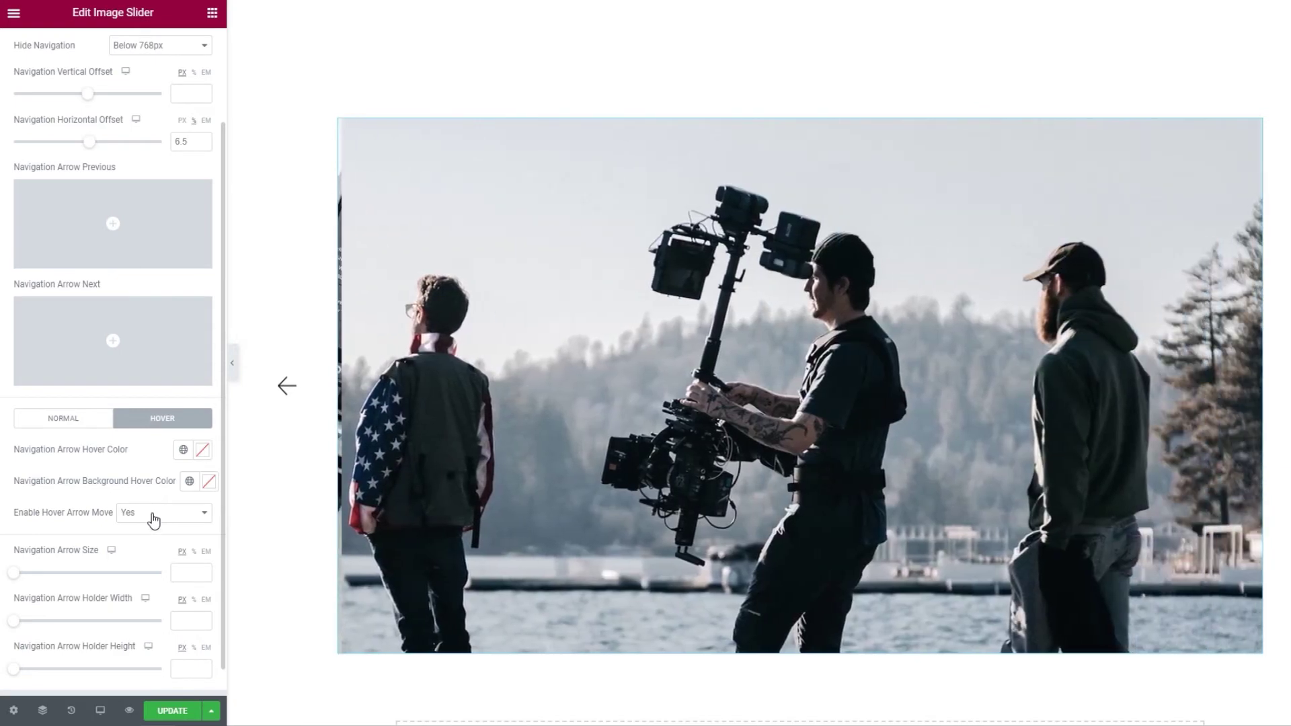
click(156, 515)
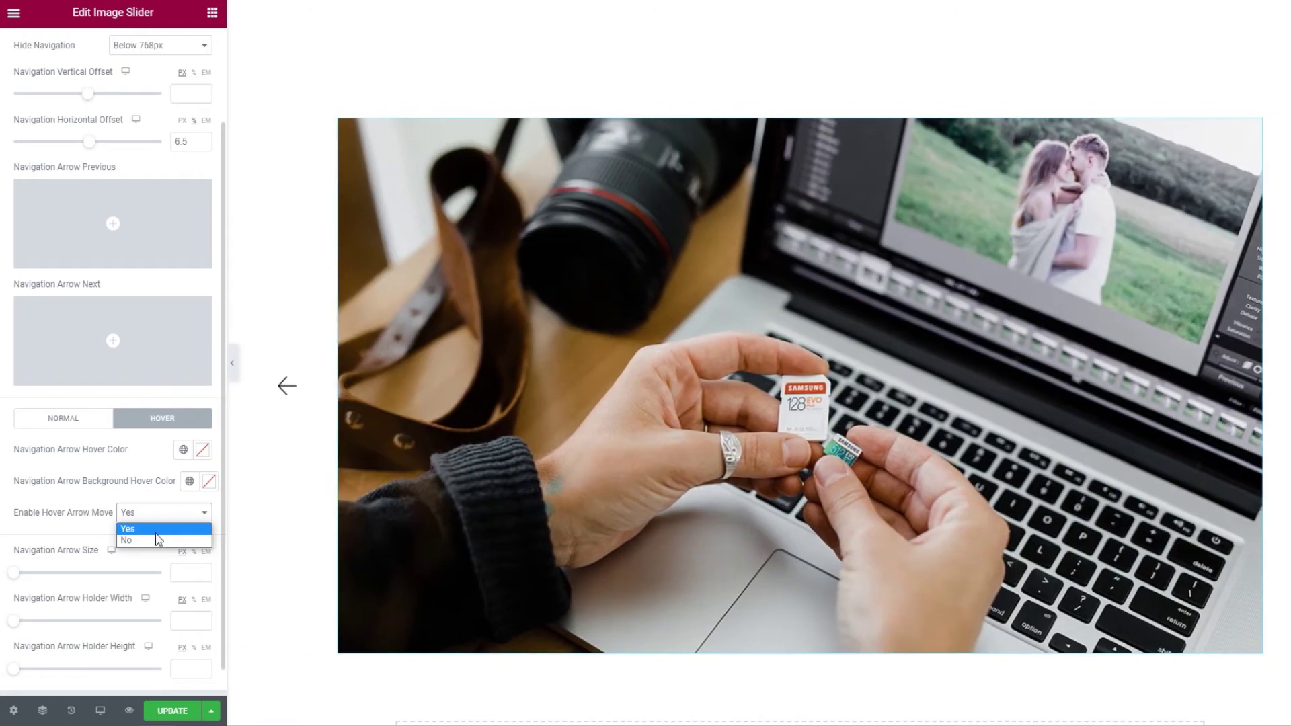
click(153, 542)
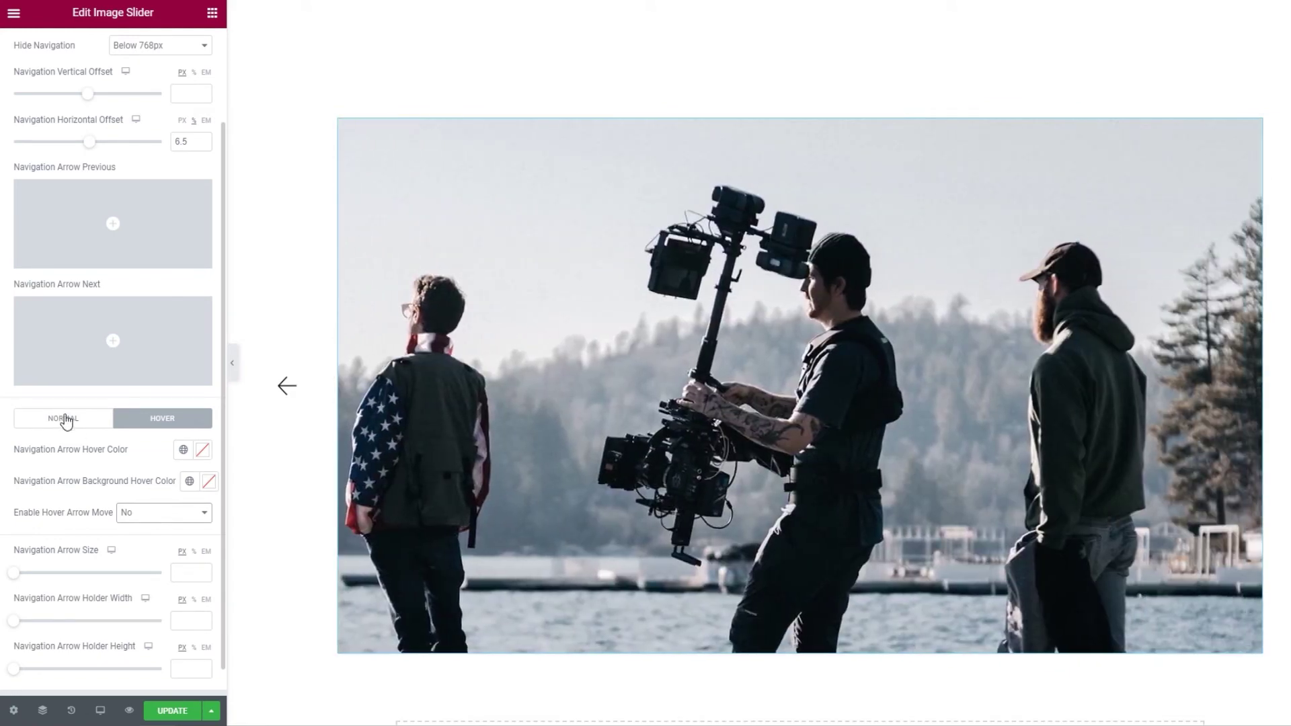
click(67, 417)
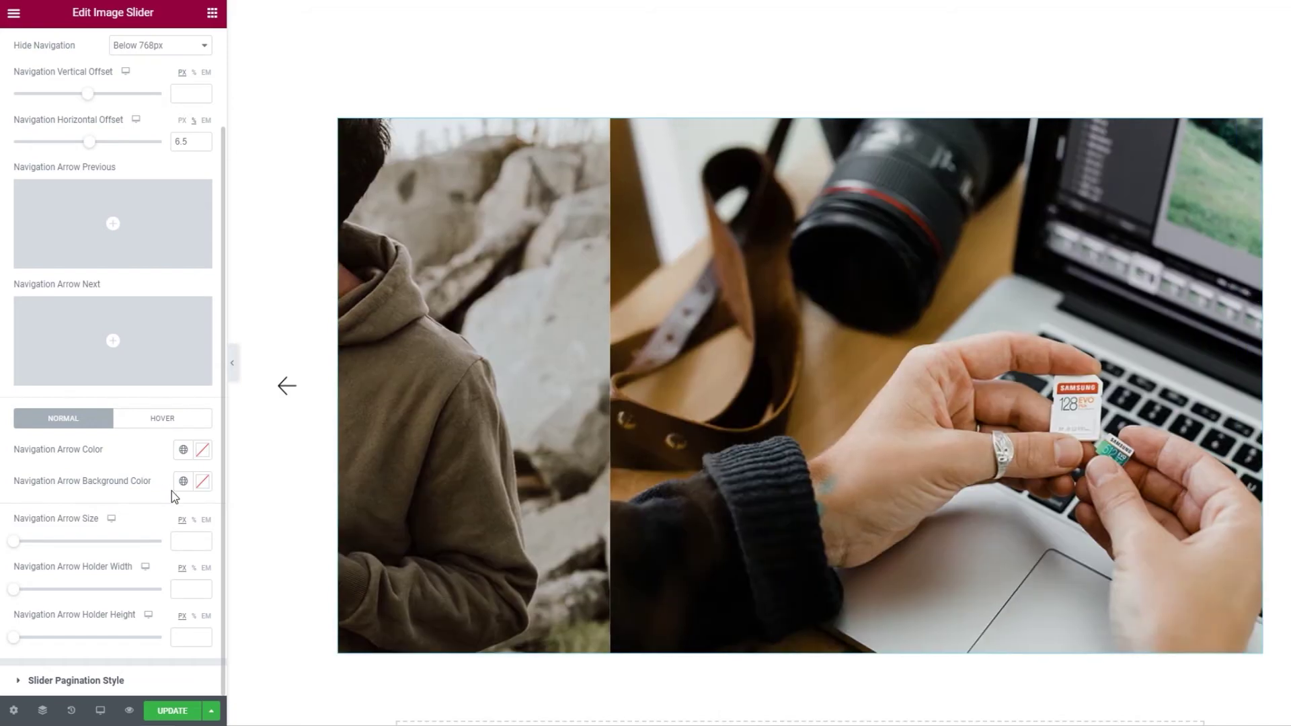
Try a dusky pink arrow background, a wider arrow holder and holder height 45
click(202, 481)
drag(131, 389, 66, 297)
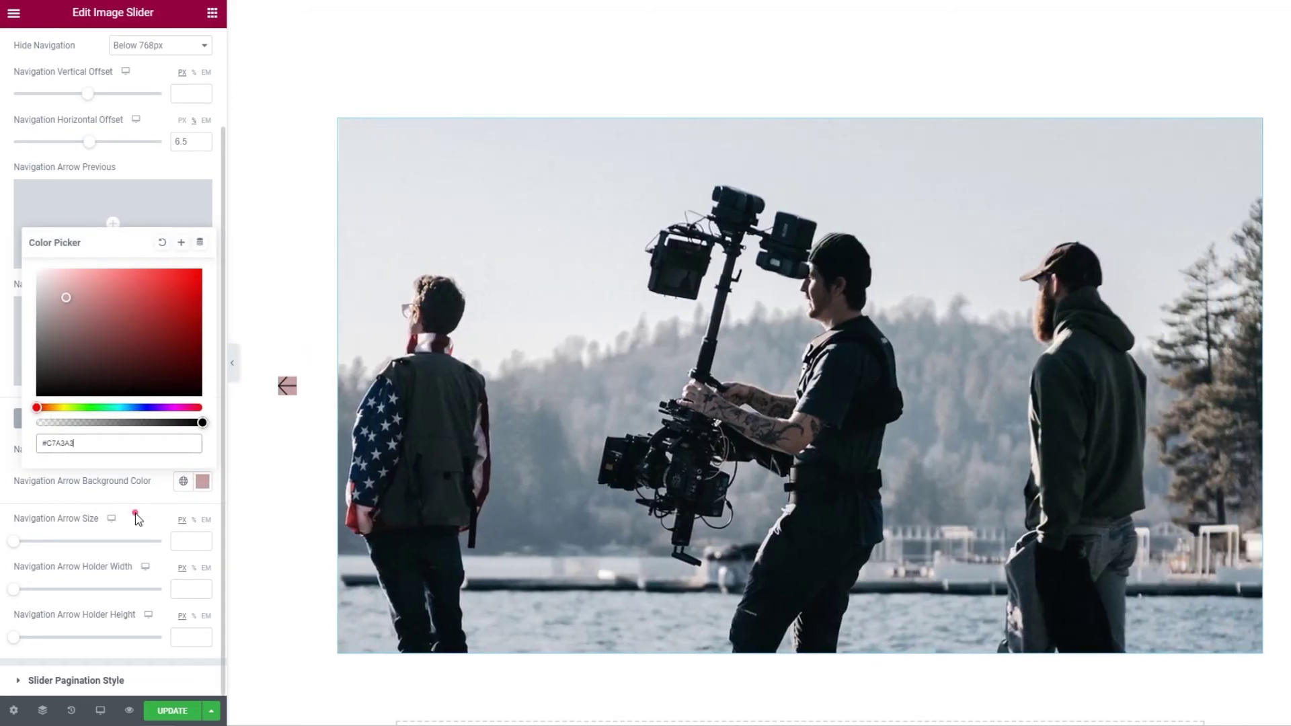
click(135, 514)
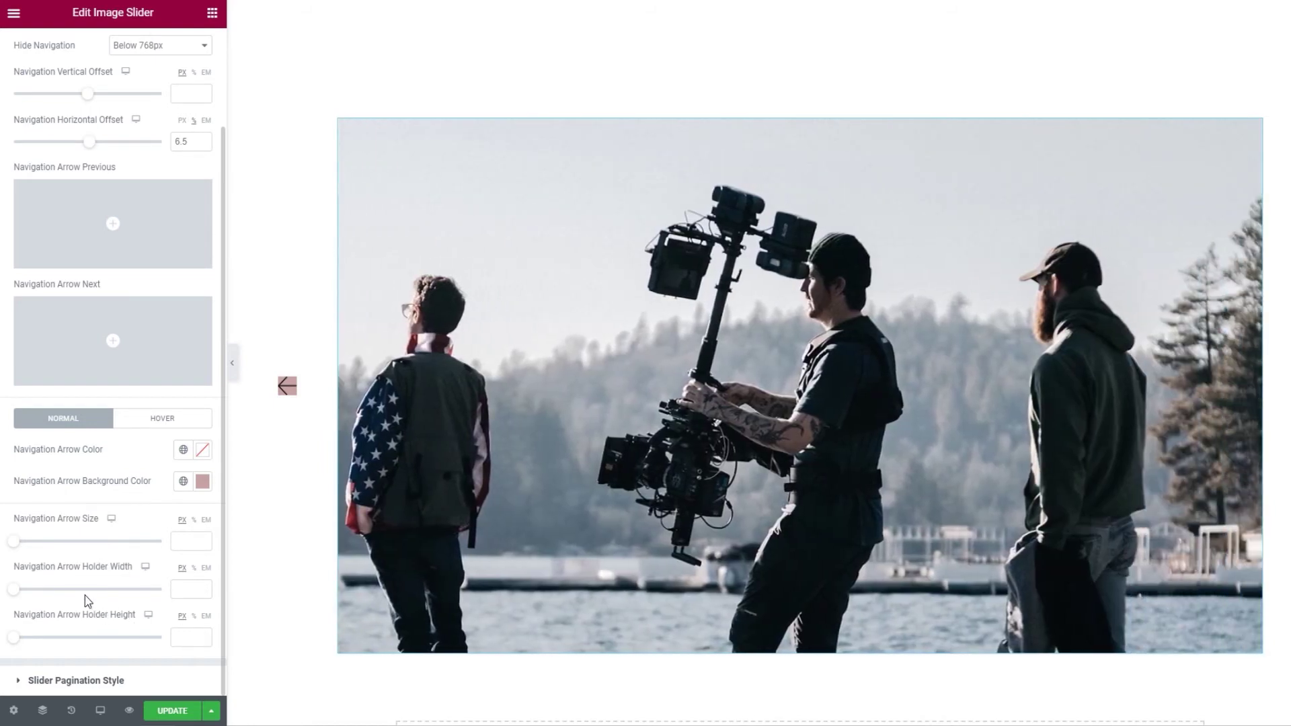
drag(13, 589, 82, 587)
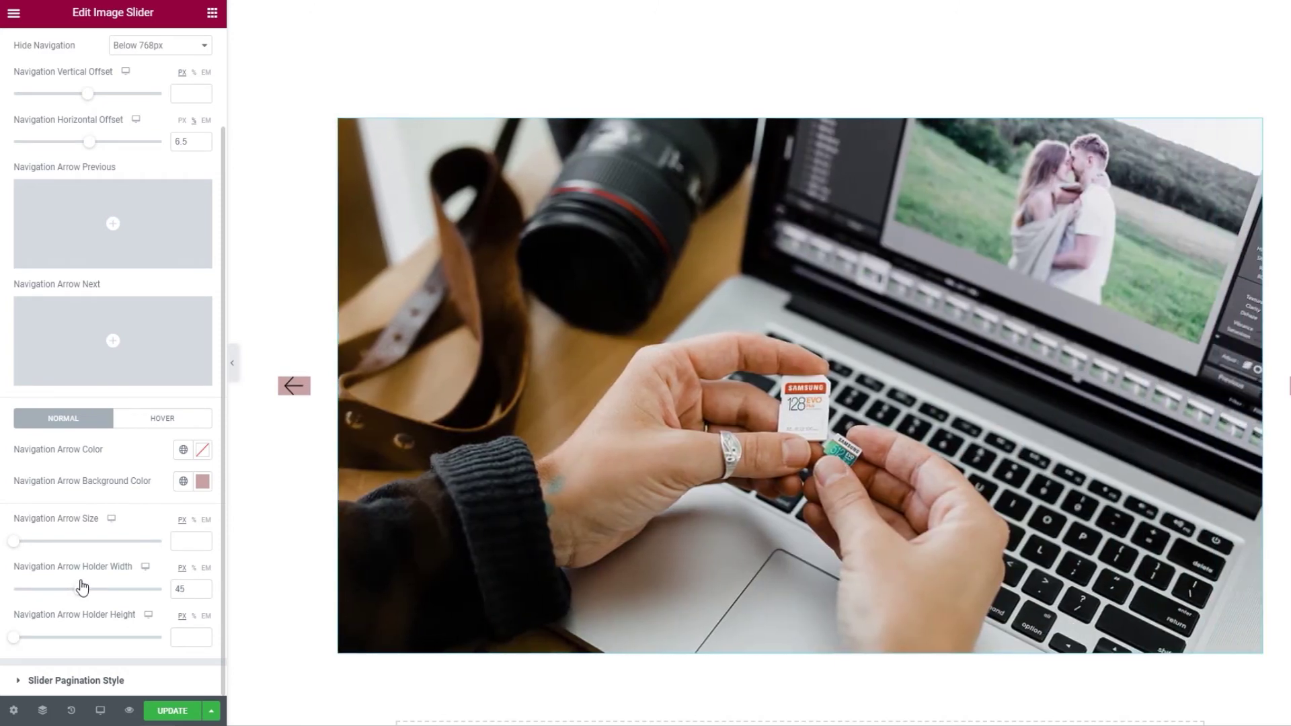
click(177, 639)
text(45)
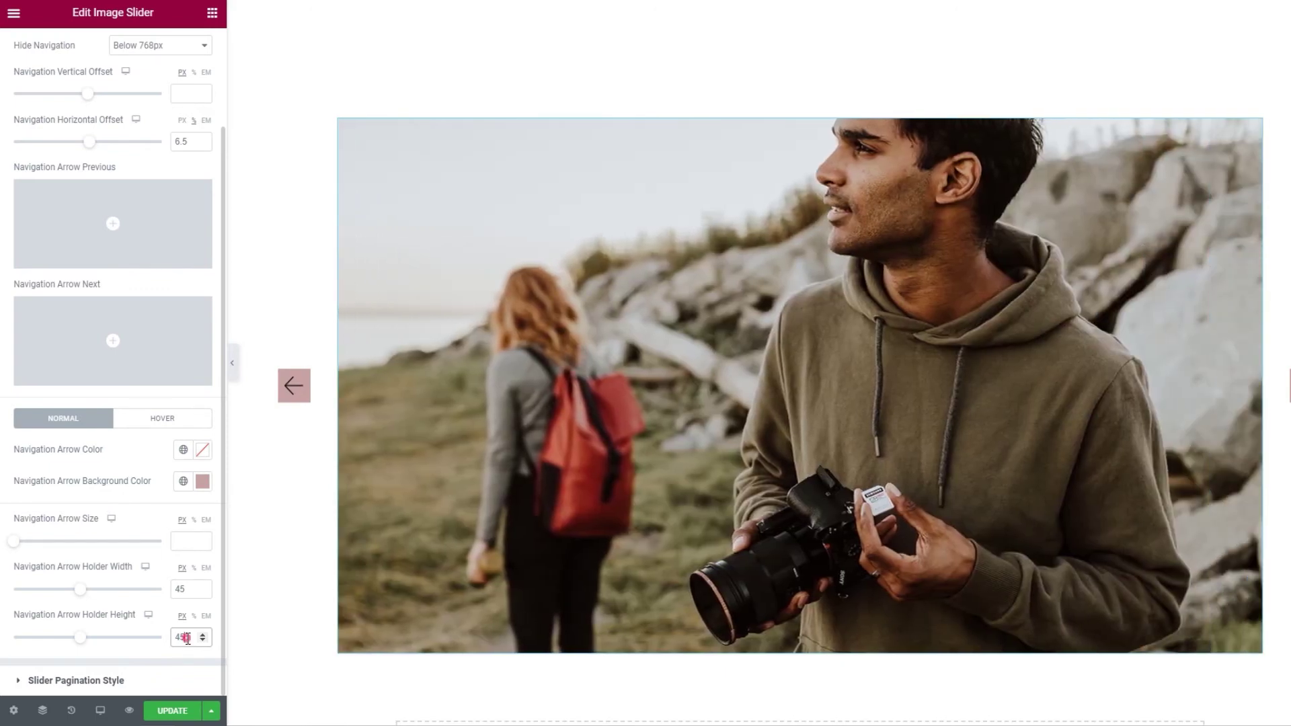
Clear the arrow holder height and width and reset the arrow background colour
drag(187, 637, 170, 636)
key(BackSpace)
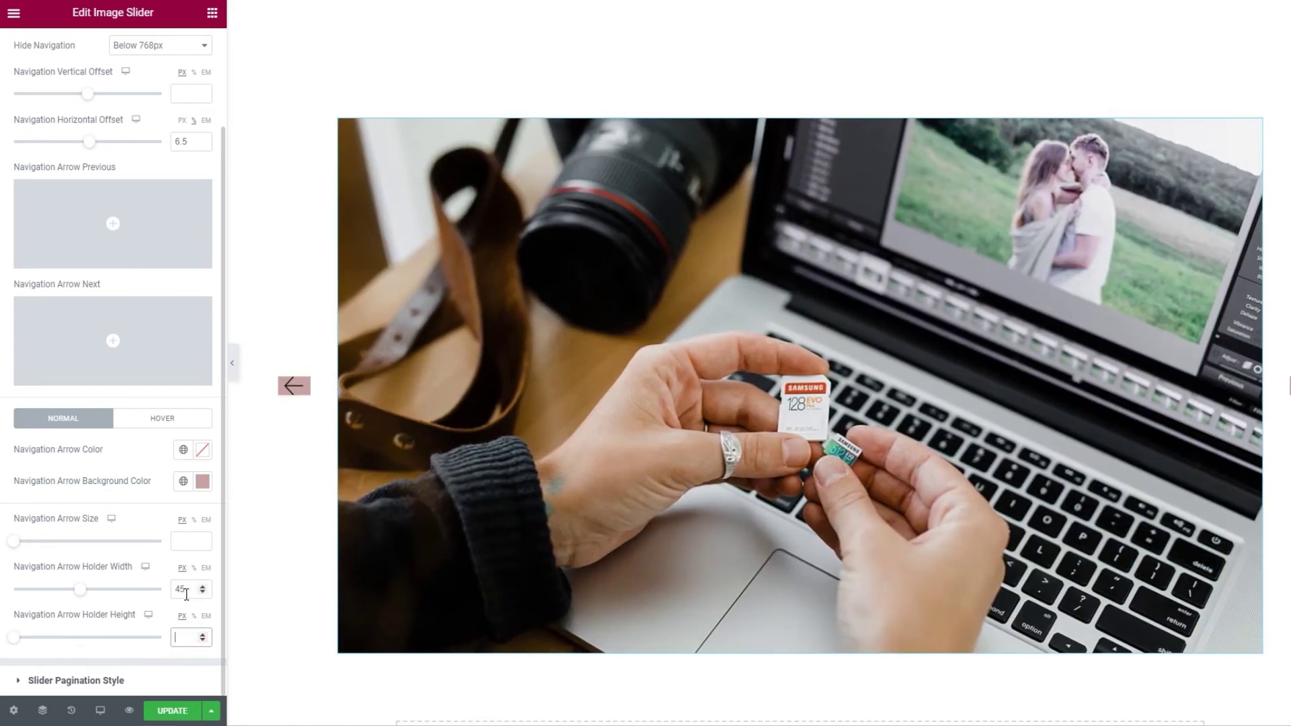
drag(188, 590, 176, 591)
key(BackSpace)
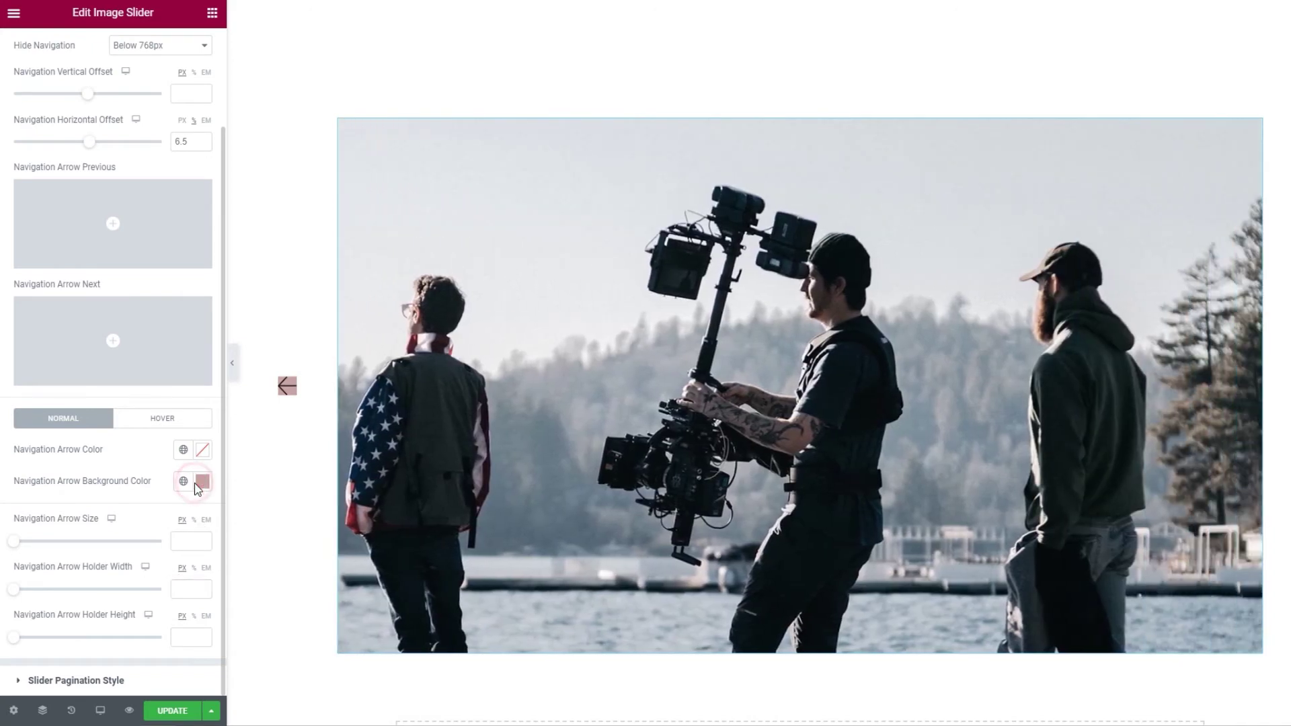
click(202, 482)
click(162, 243)
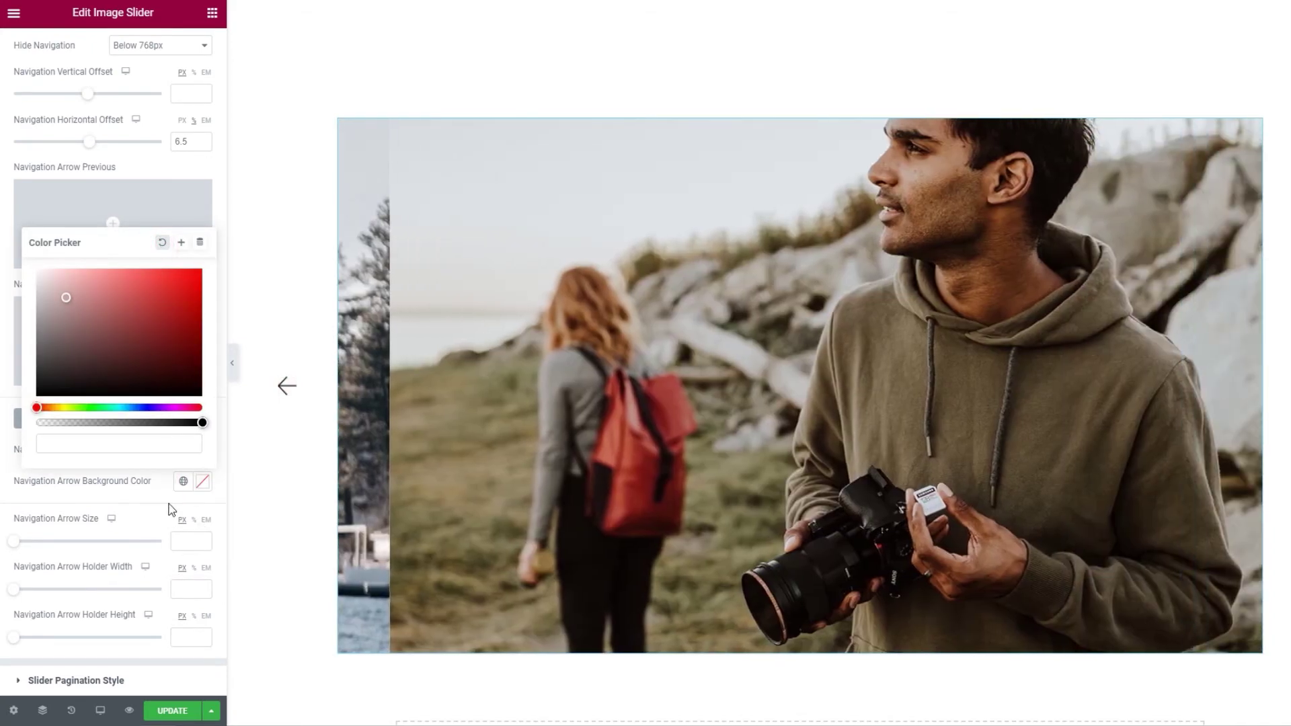
click(151, 527)
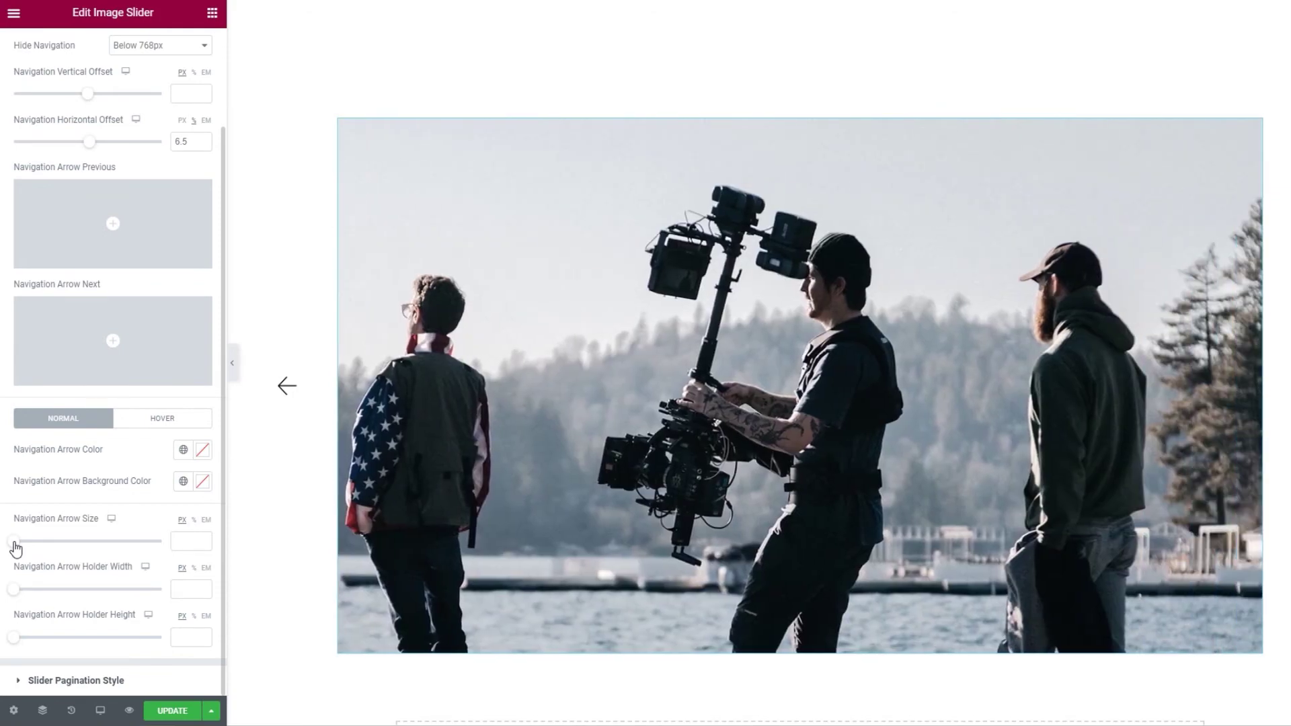
Set Navigation Arrow Size to 45 px after dragging it to around 46
drag(14, 542, 73, 542)
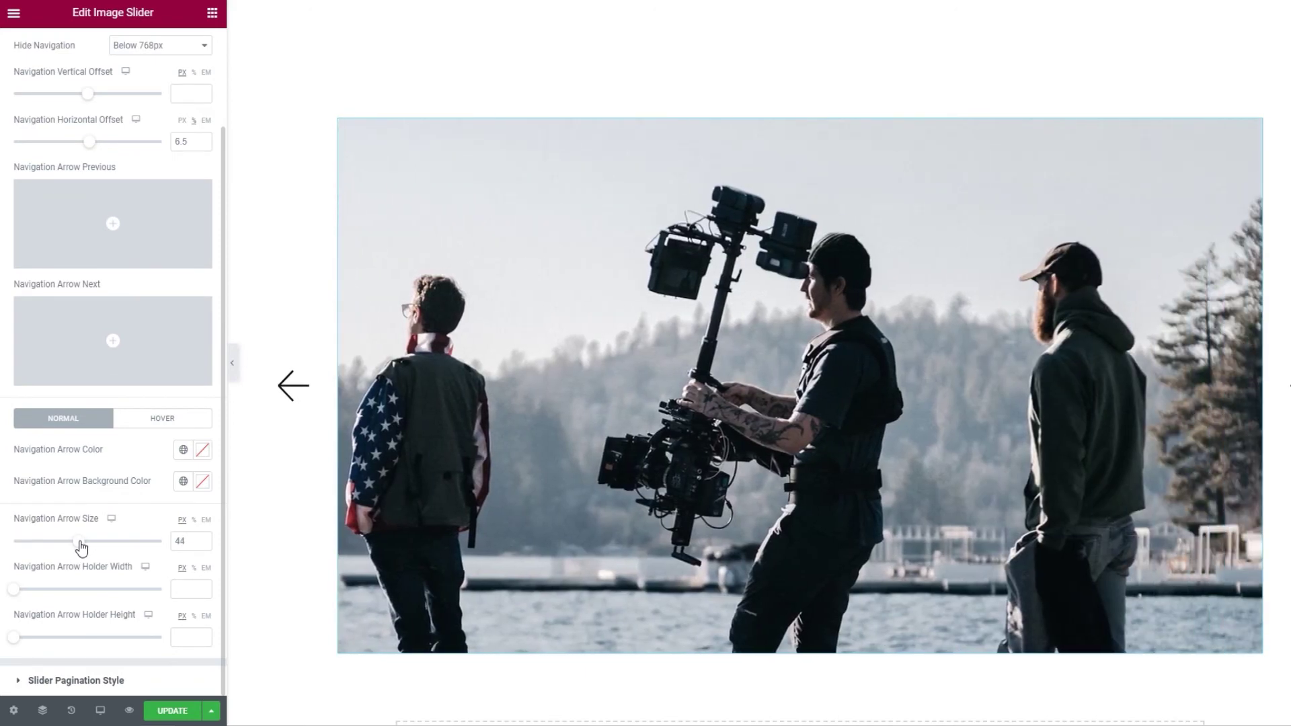
drag(74, 549, 81, 546)
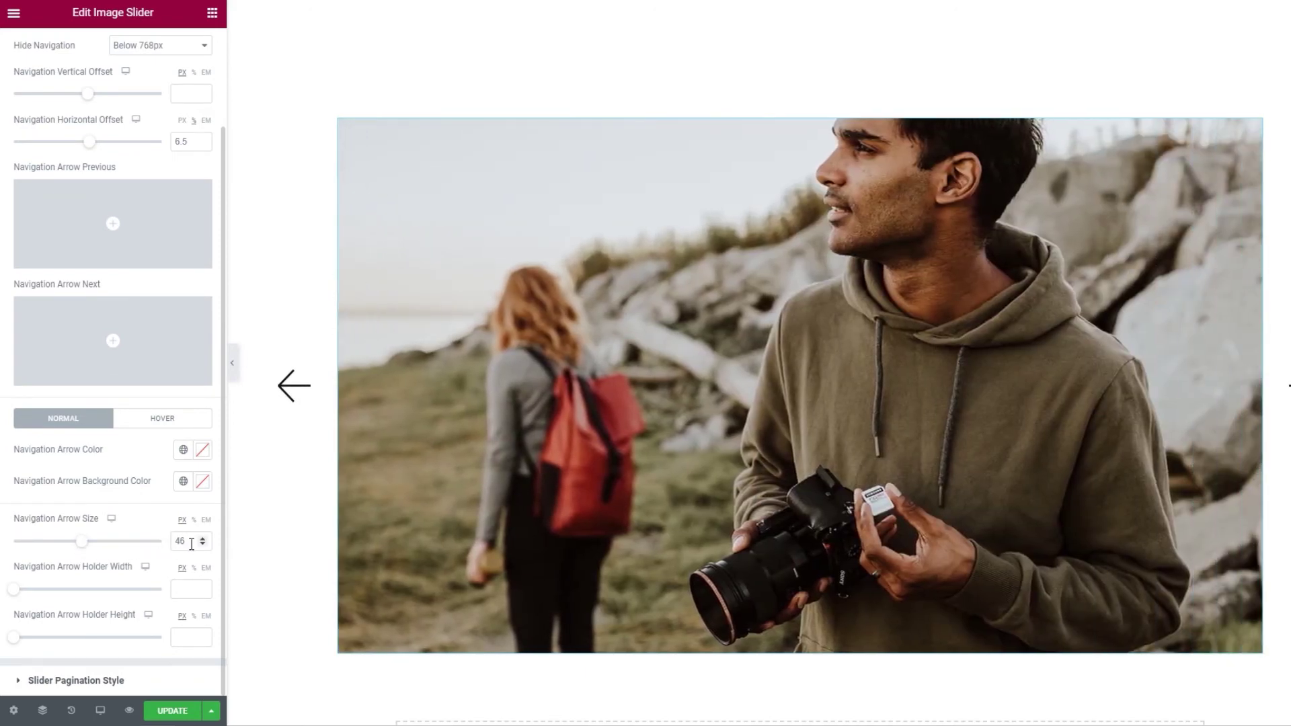
double_click(176, 541)
key(BackSpace)
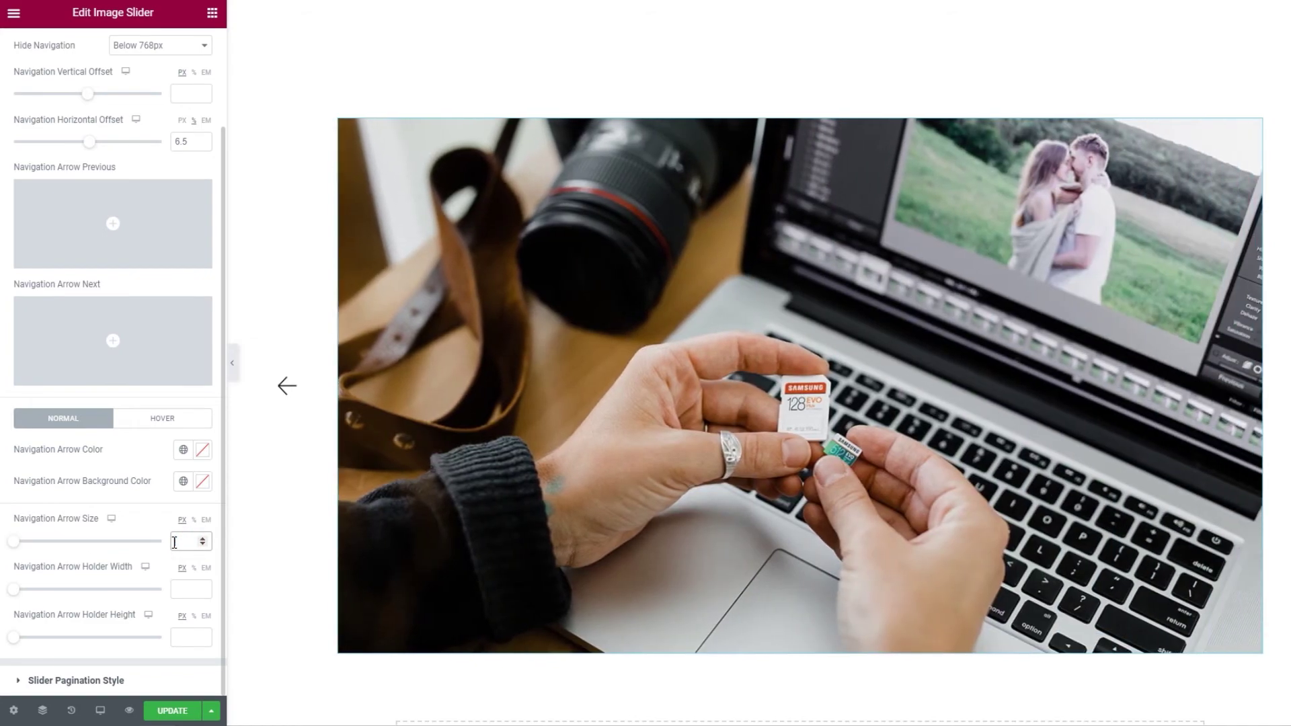
text(45)
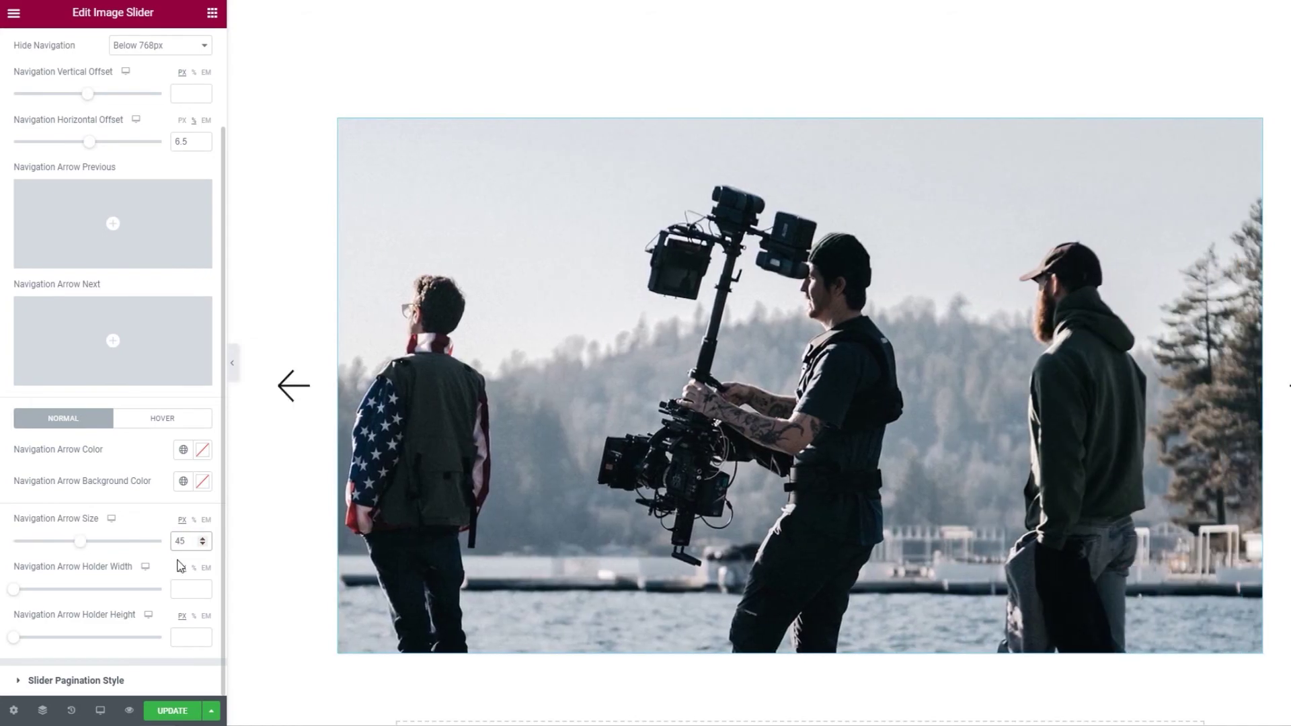
click(161, 569)
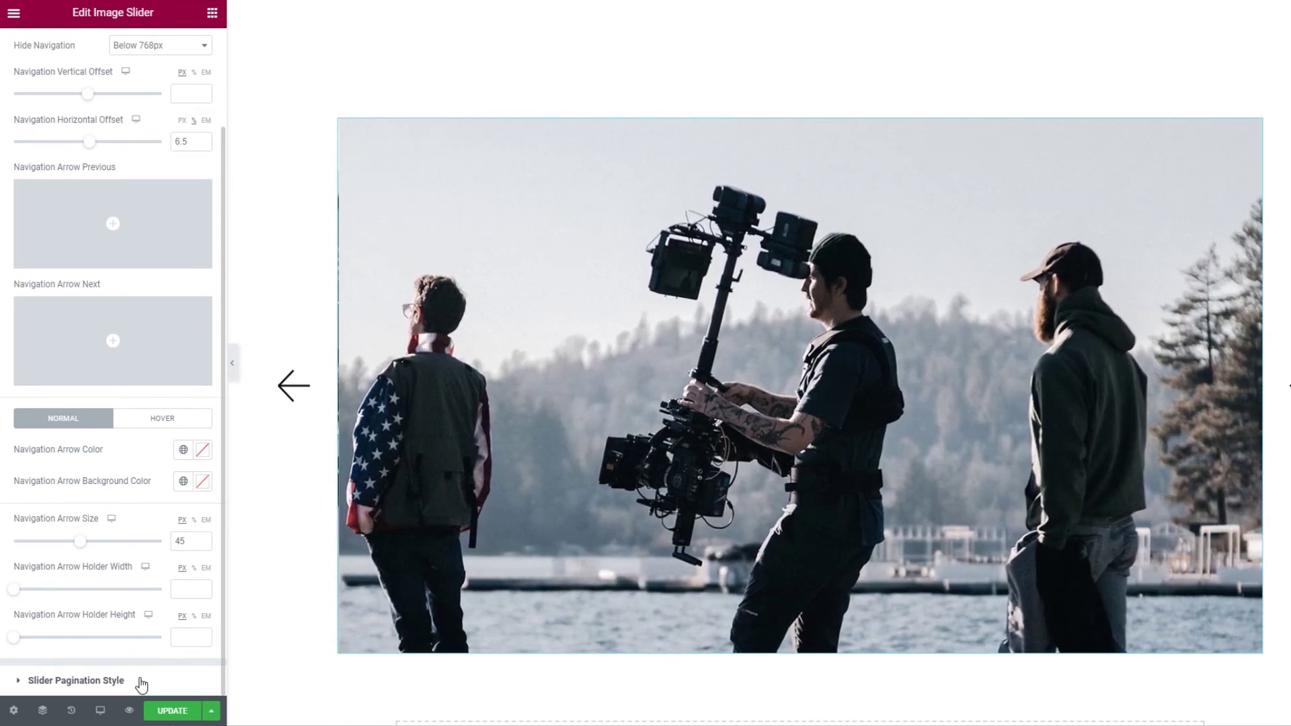
Set Enable Slider Pagination to Yes, then expand the Style tab's pagination section
scroll(139, 638, up, 3)
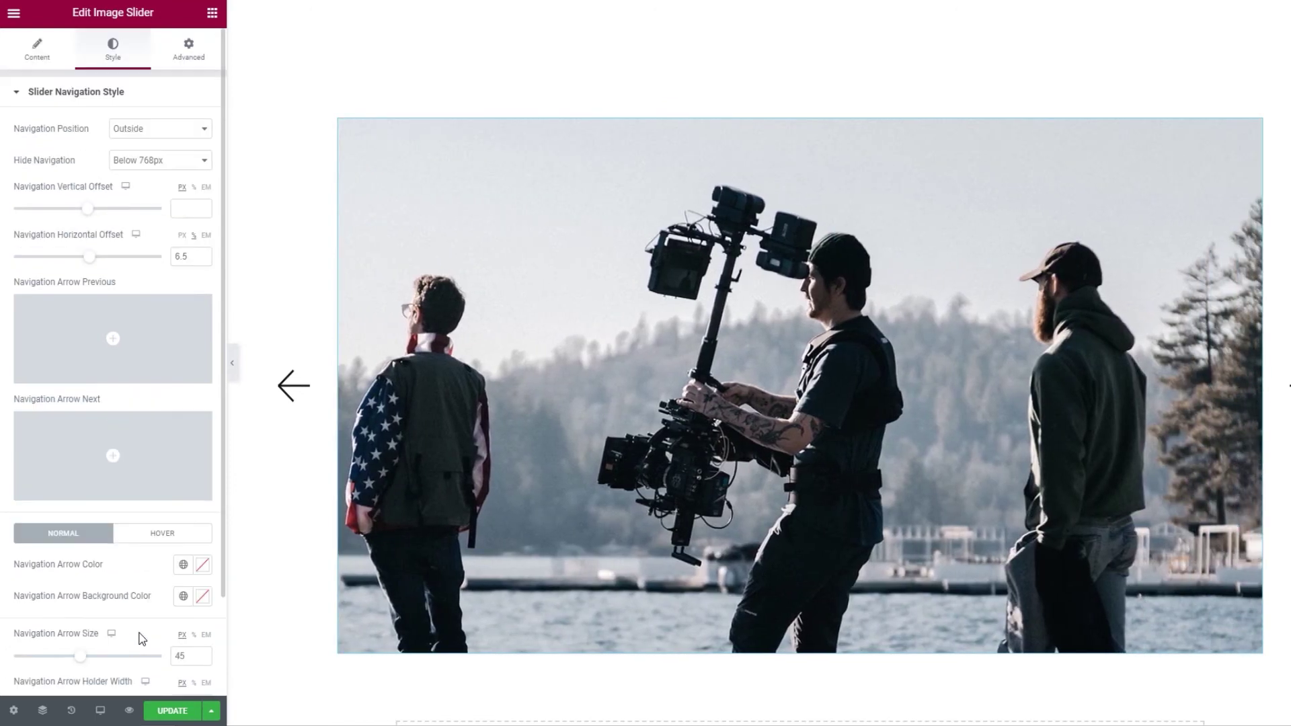
click(44, 59)
click(103, 270)
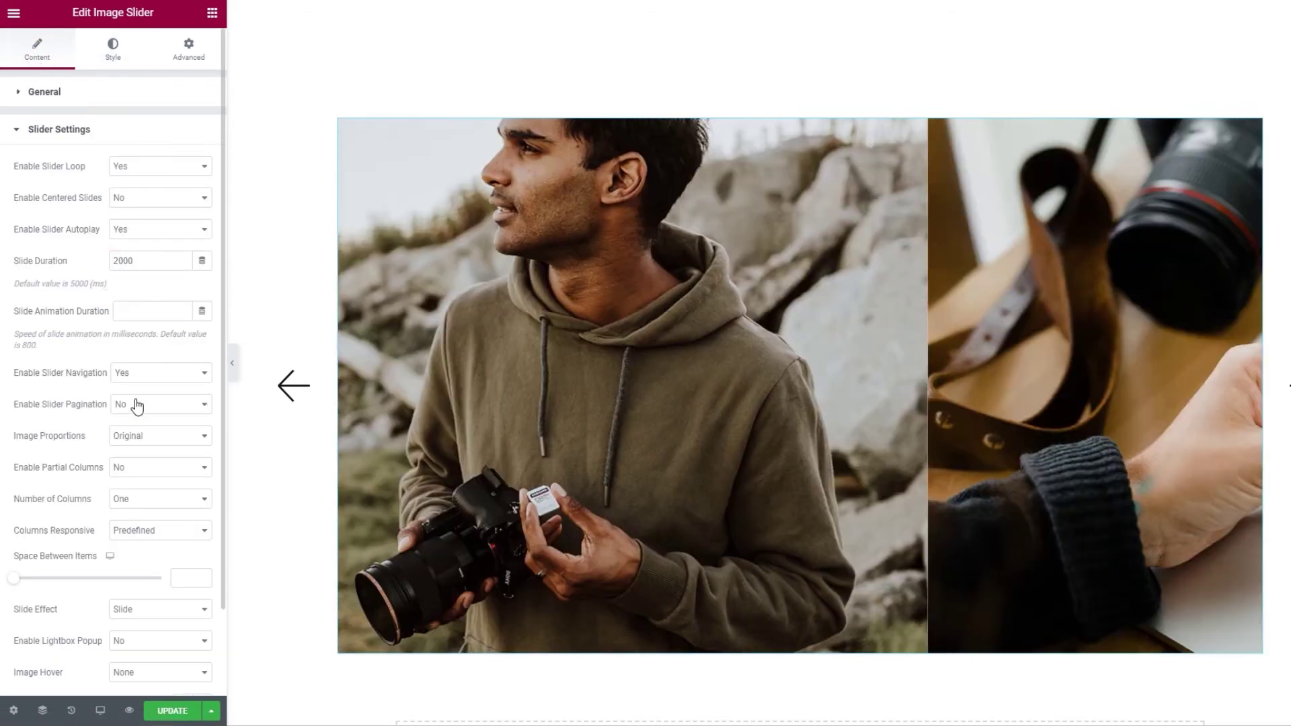
click(132, 405)
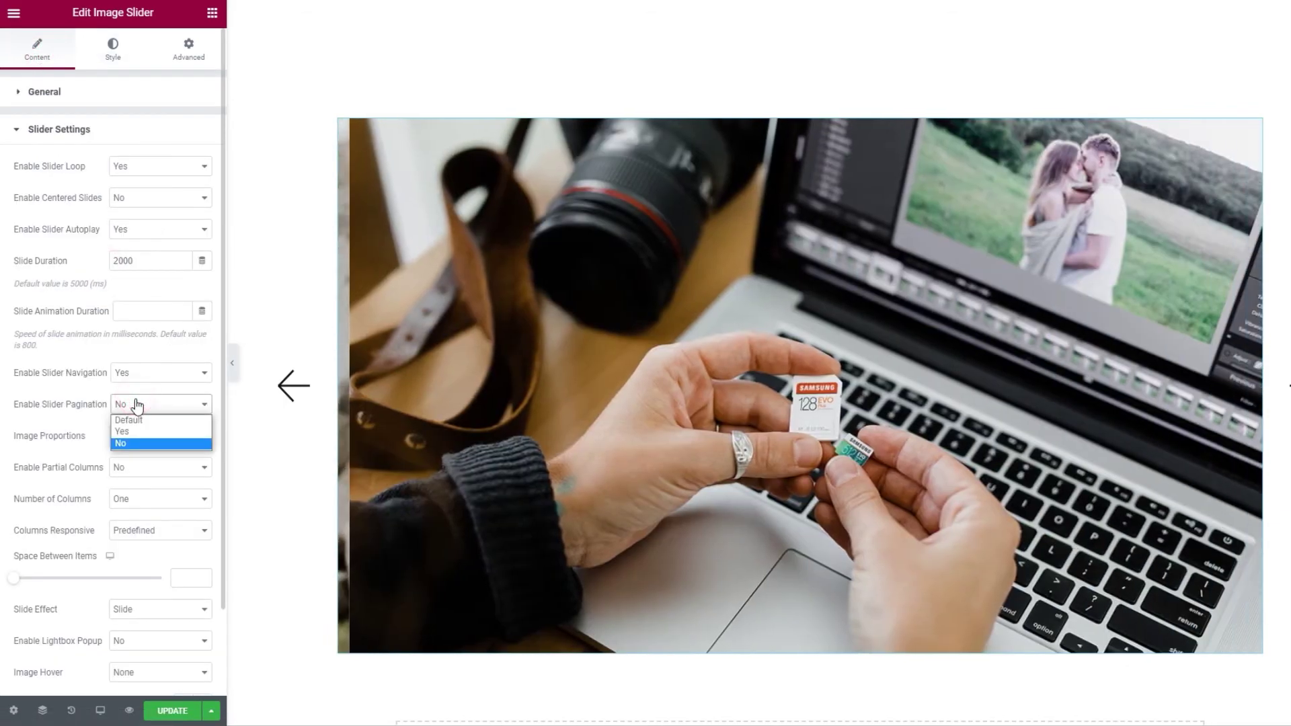
click(143, 431)
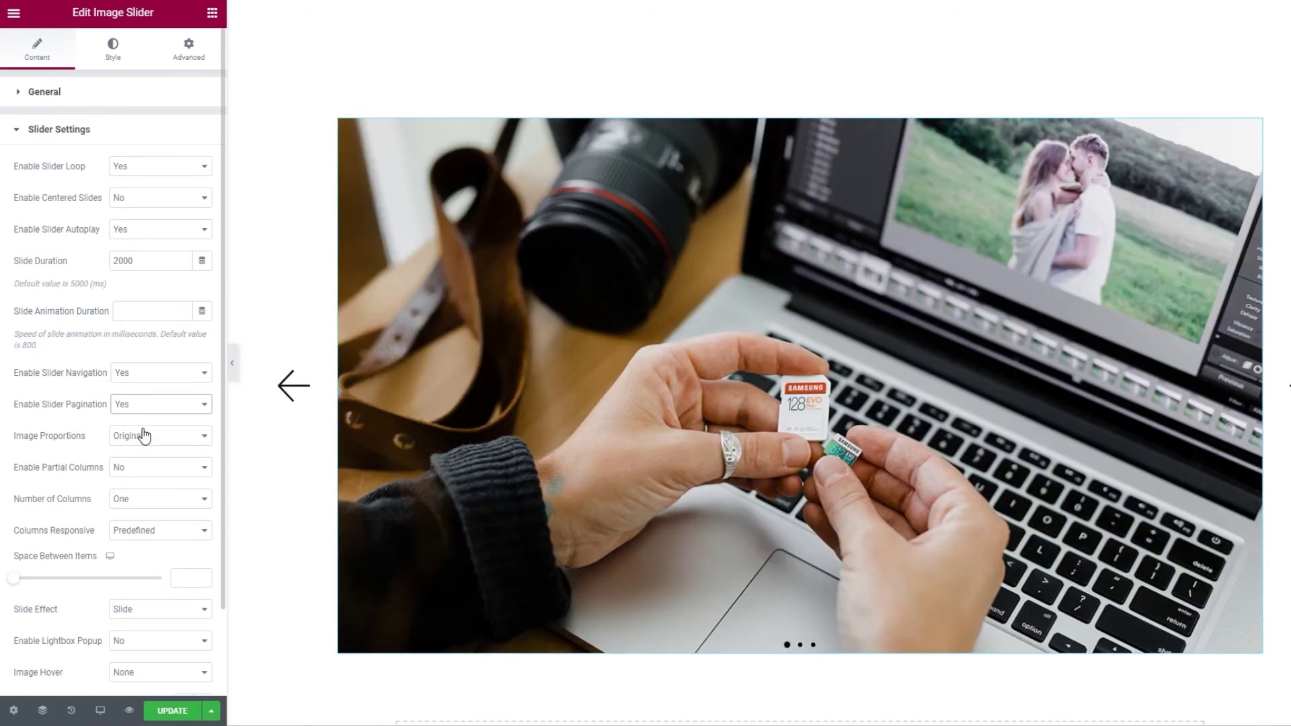
click(112, 62)
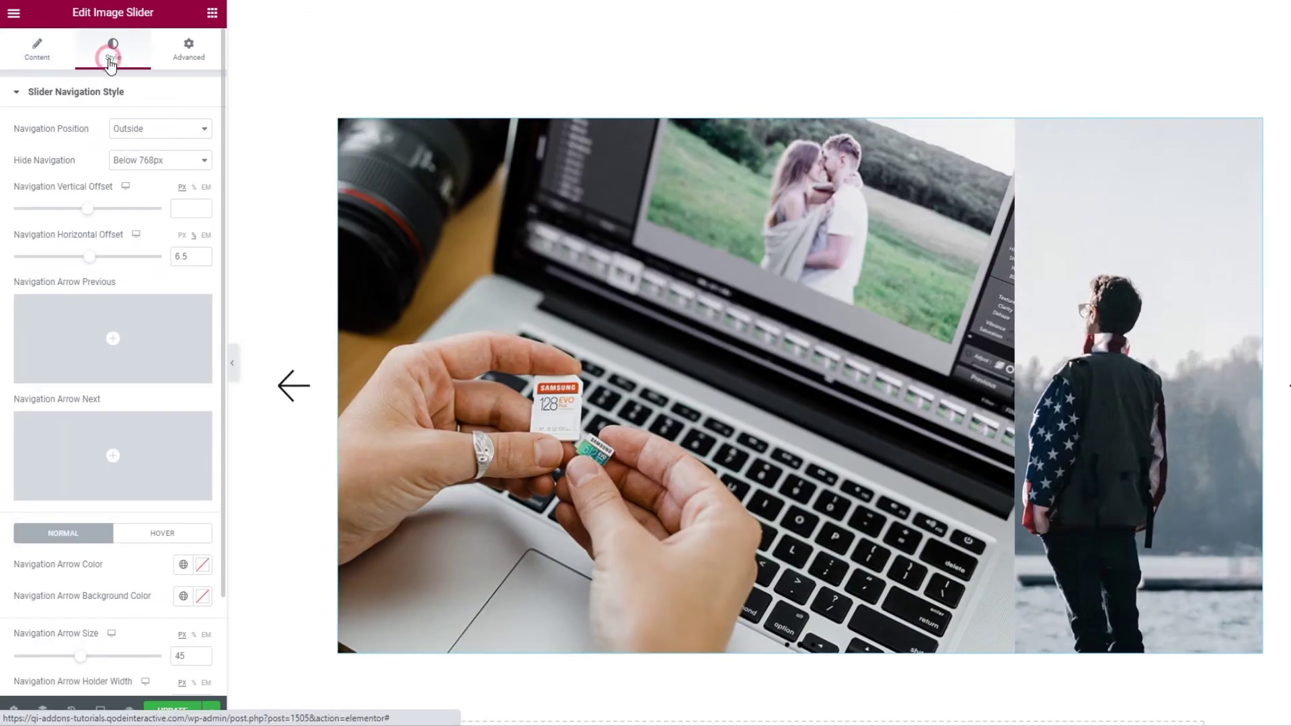
scroll(161, 441, down, 2)
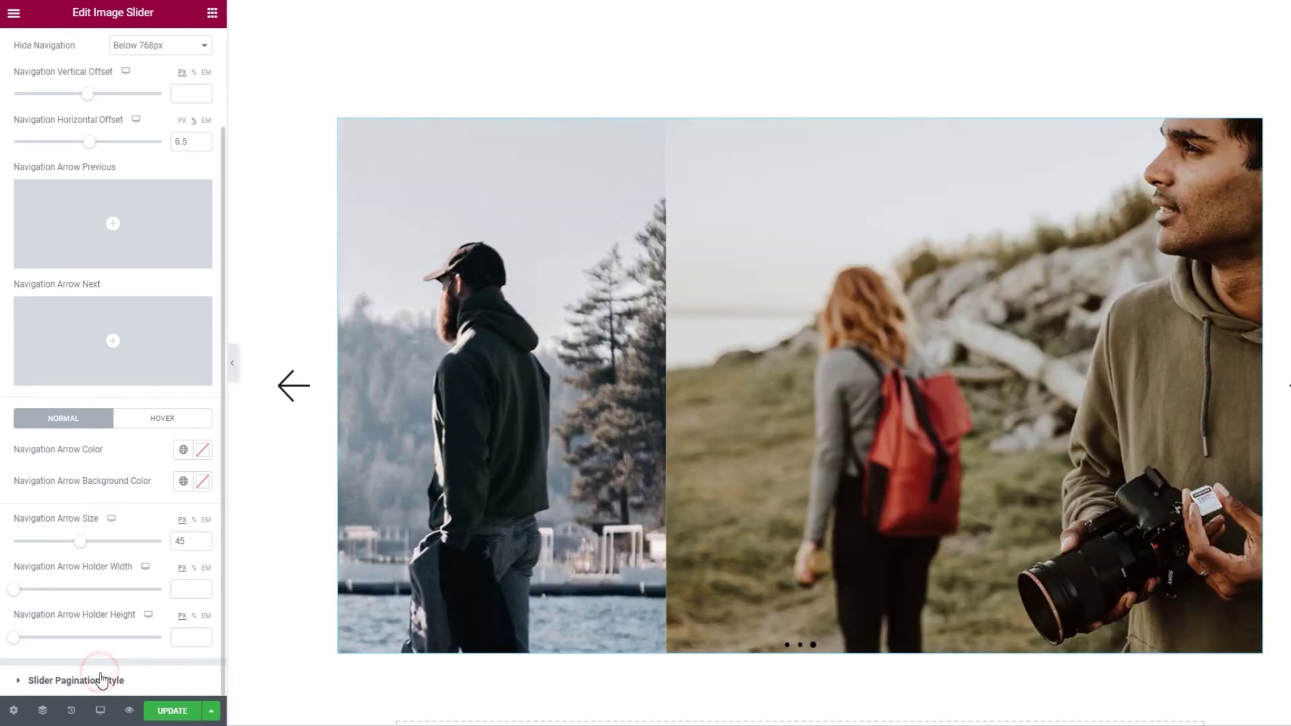
click(101, 680)
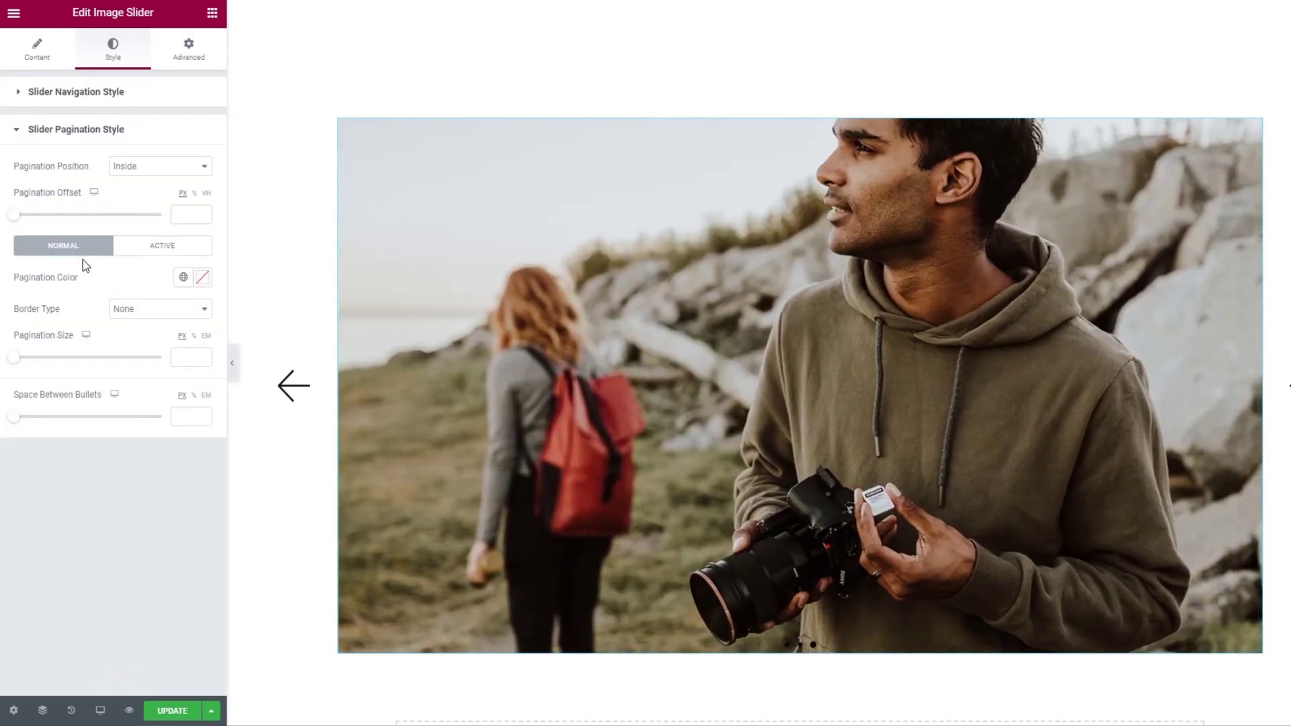
Set Pagination Position to Outside, trying then clearing a pagination offset
click(157, 168)
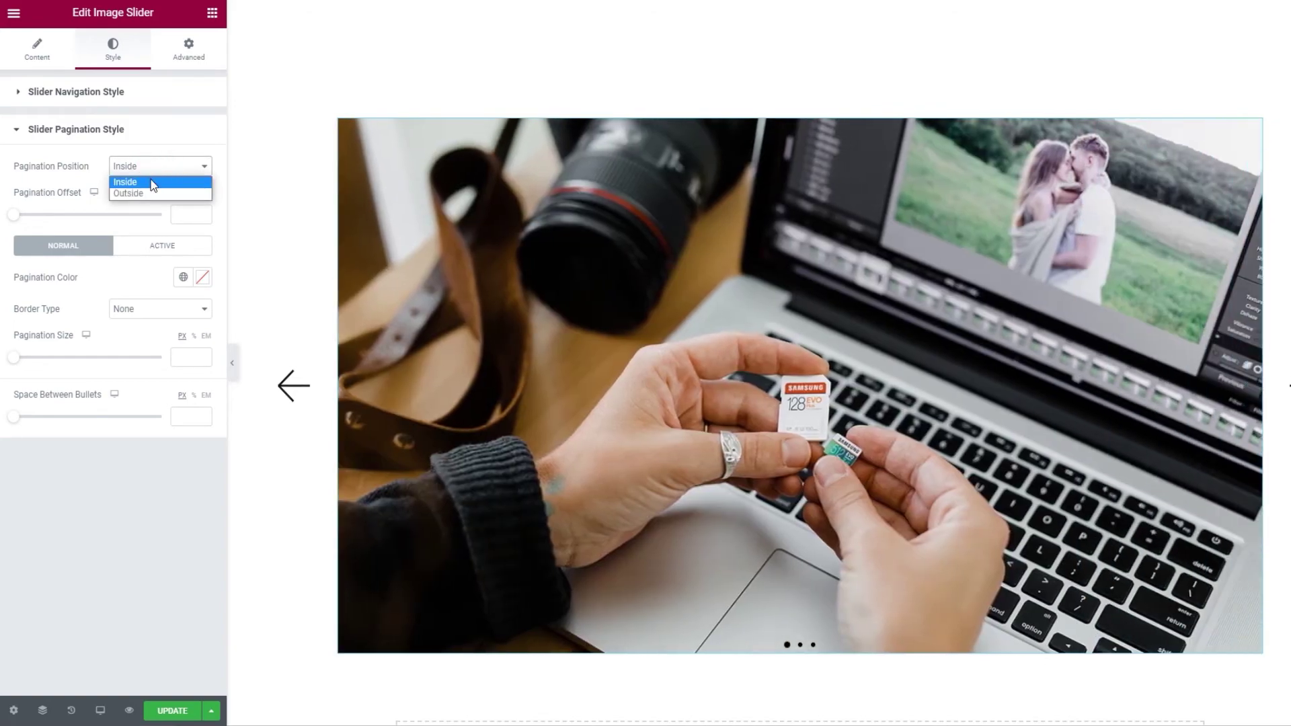
click(152, 194)
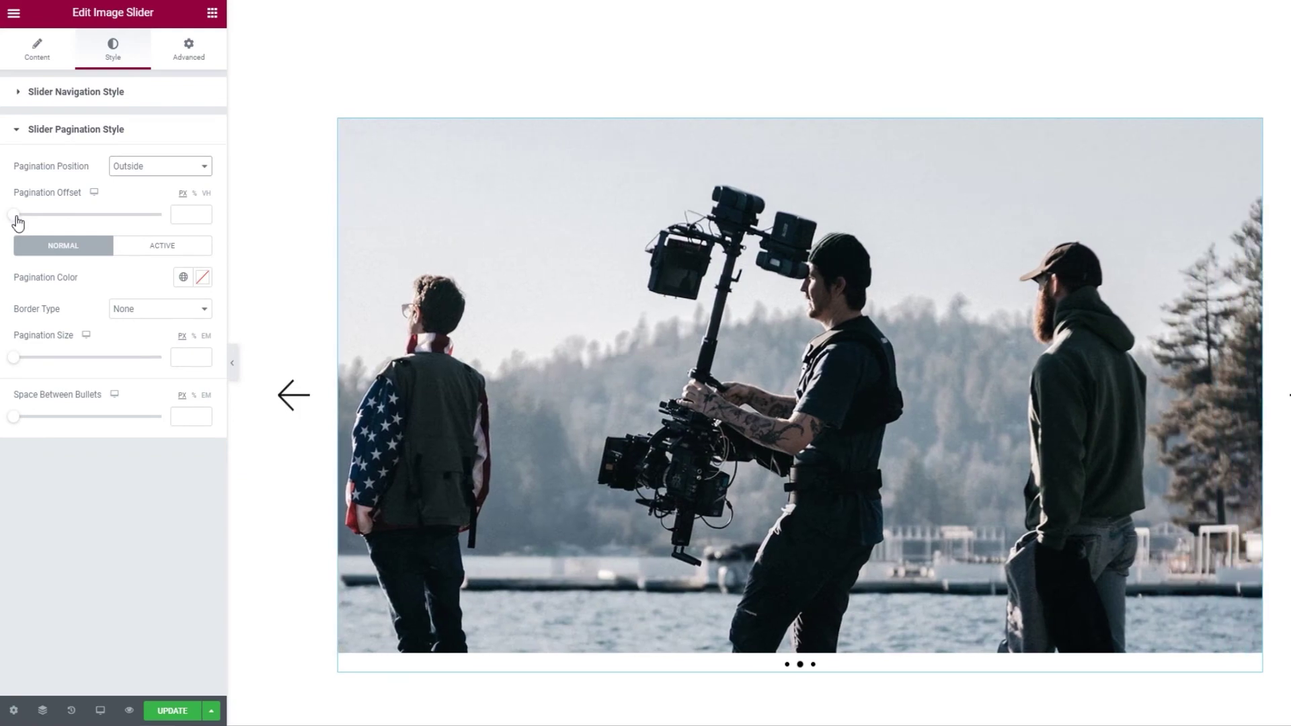
click(16, 215)
drag(22, 224, 39, 222)
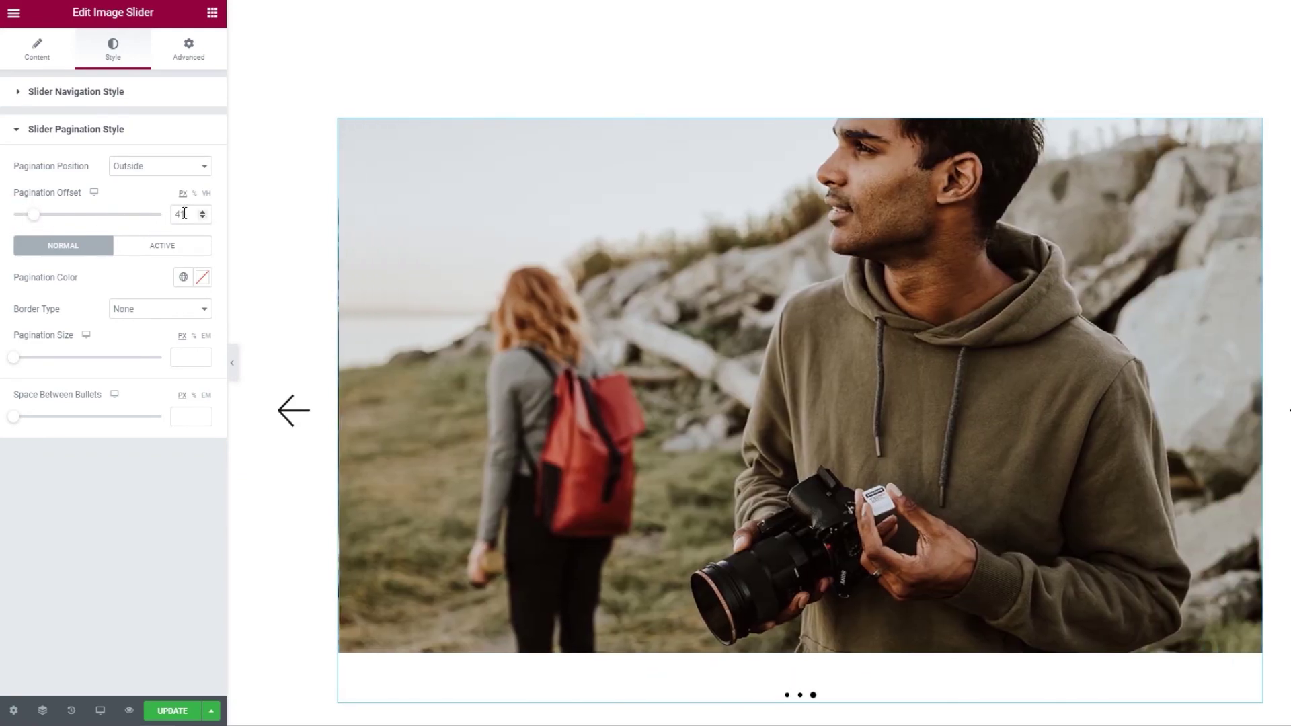
double_click(183, 213)
key(BackSpace)
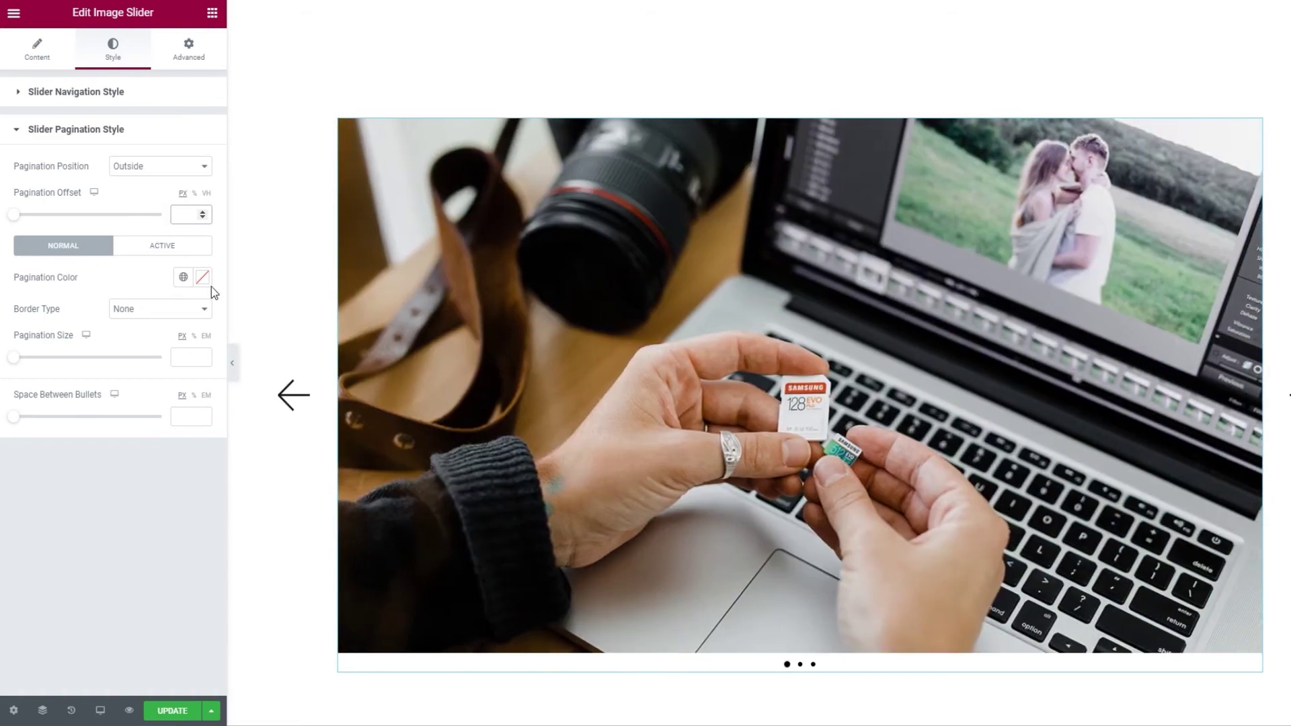
Try red normal and active dot colours, then reset the active dot colour to none
click(204, 281)
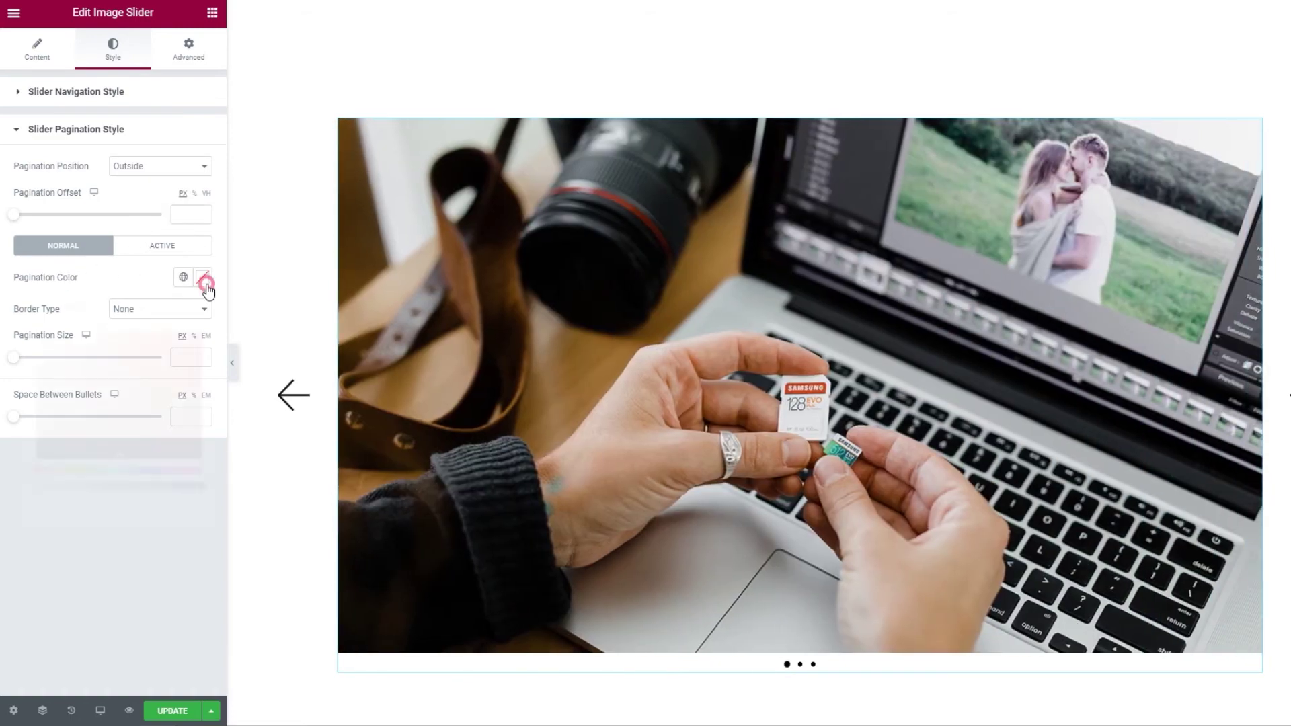
click(142, 356)
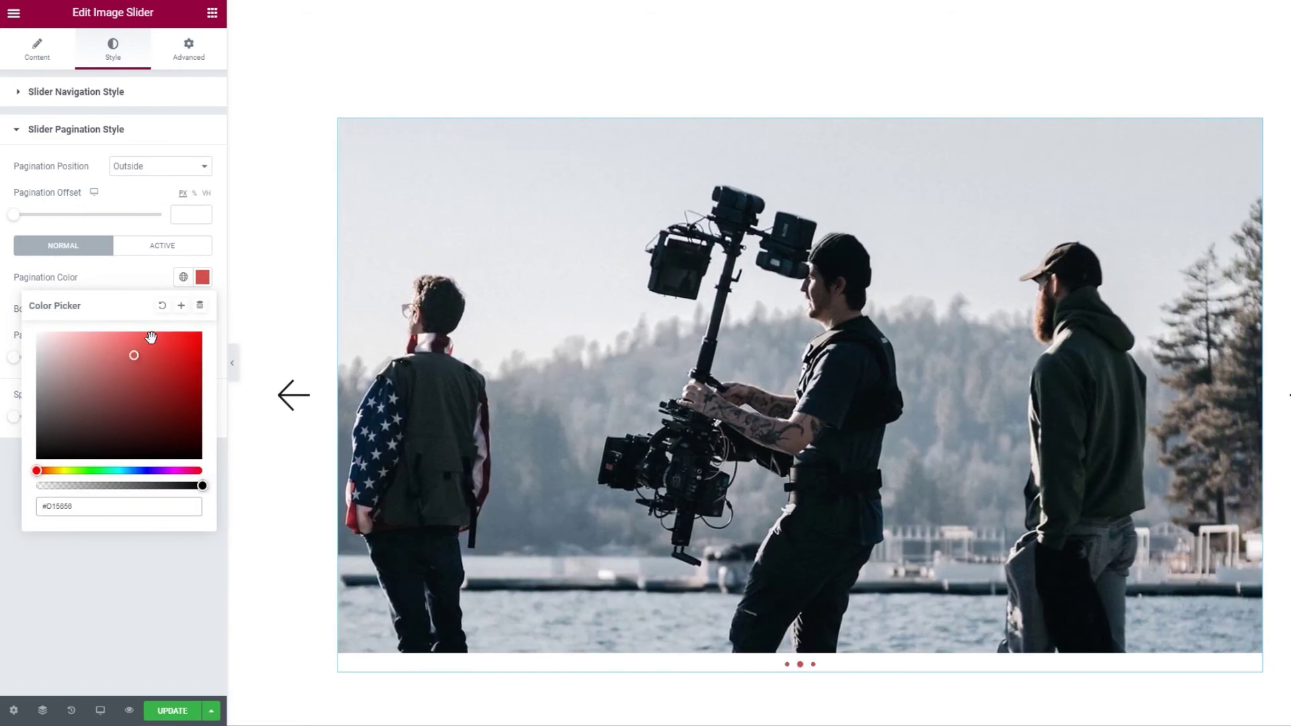
click(150, 272)
click(153, 253)
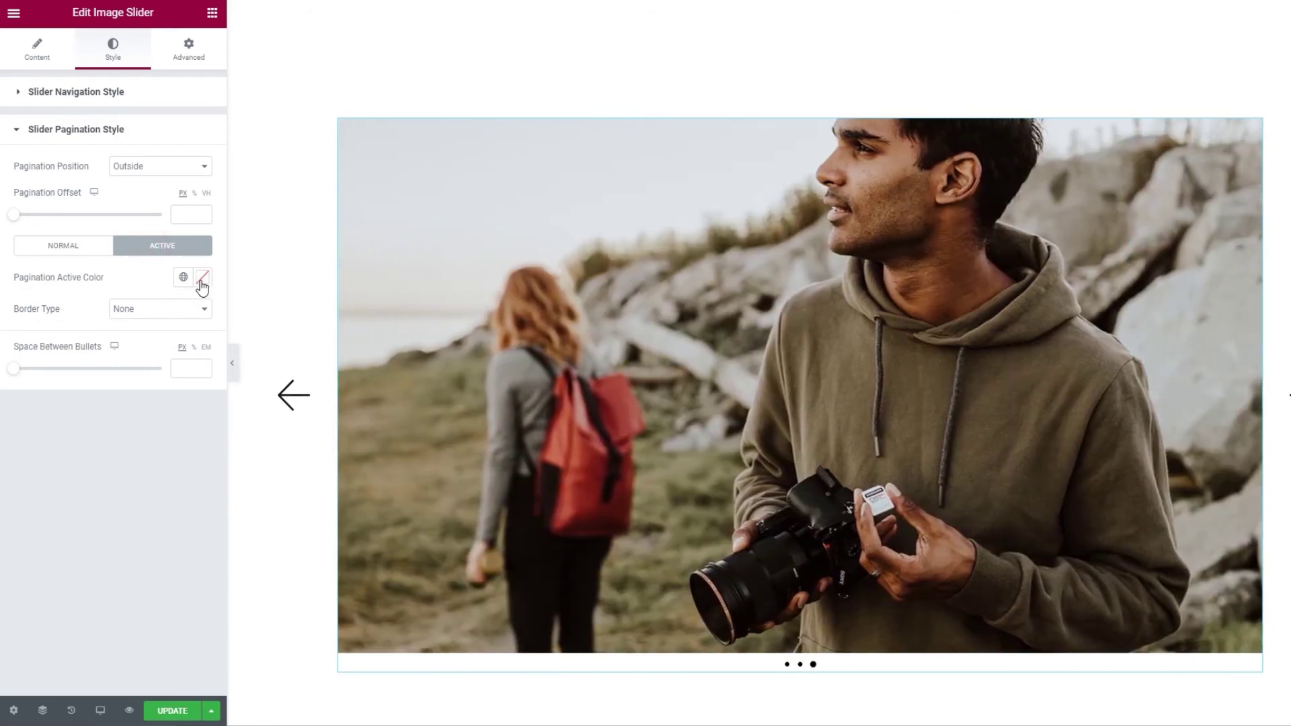
click(201, 280)
click(146, 366)
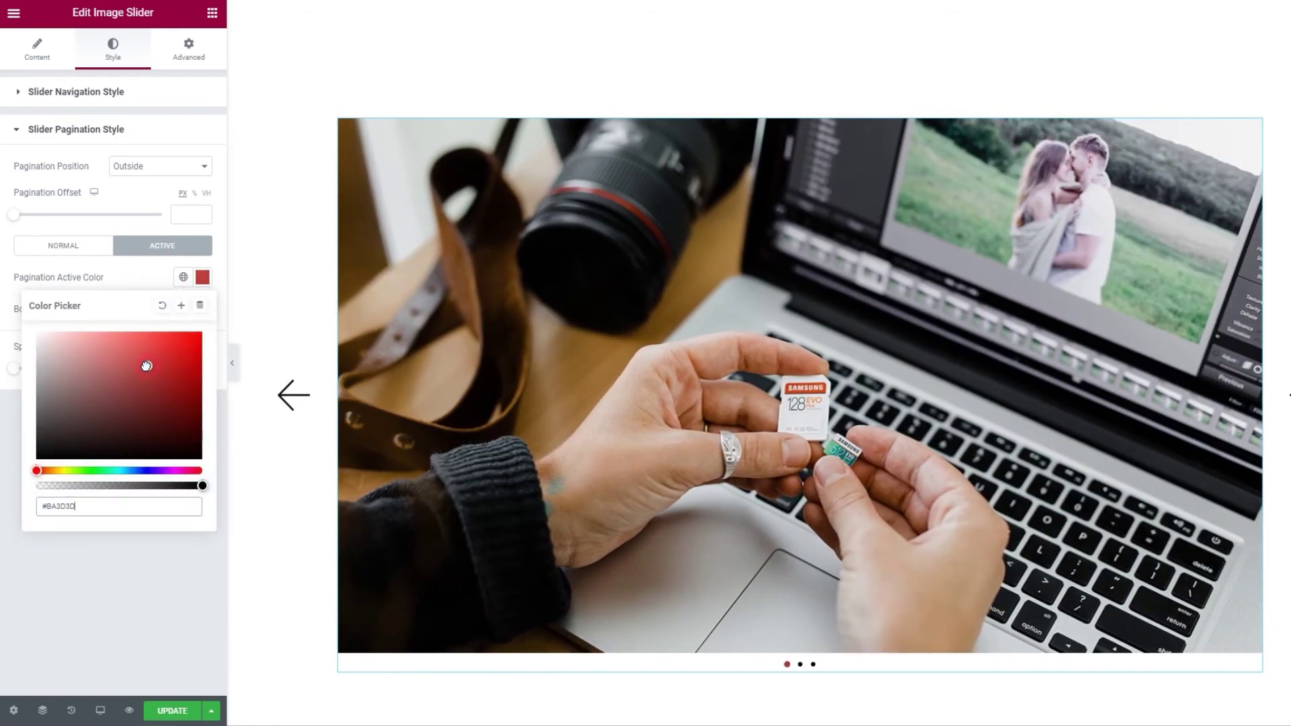
drag(147, 366, 133, 354)
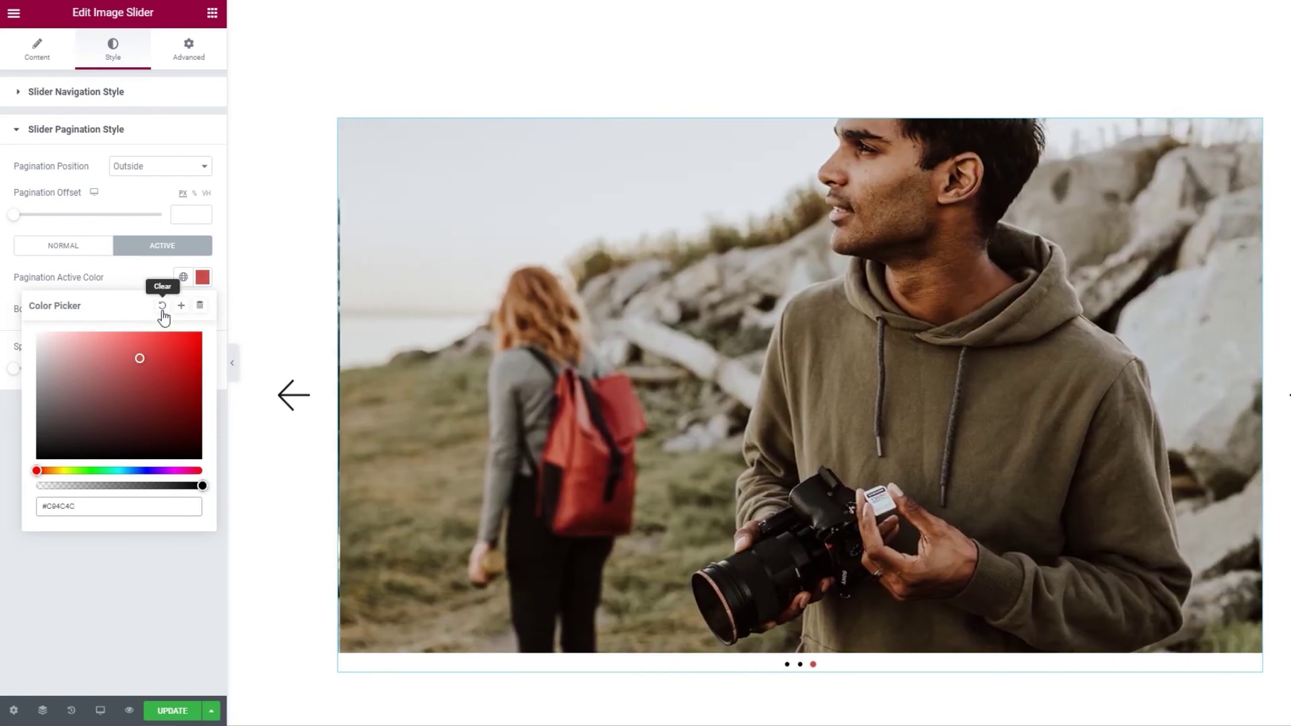
click(161, 306)
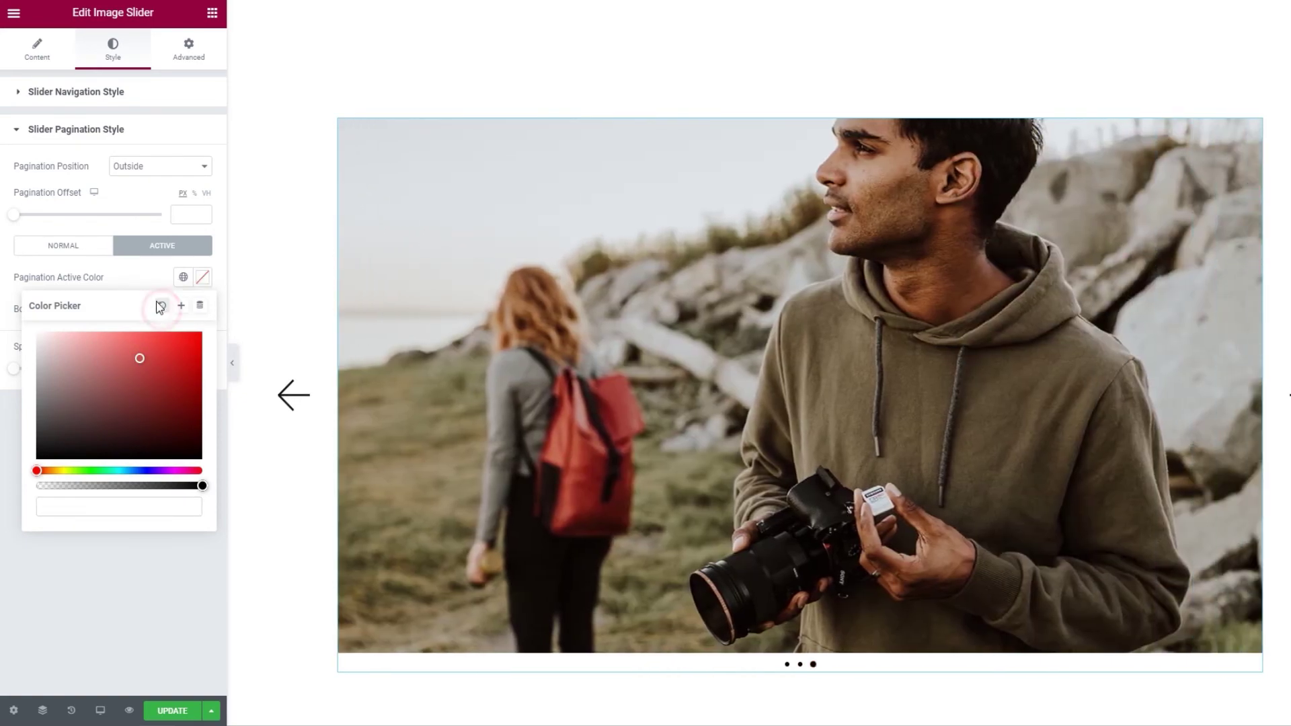
click(144, 281)
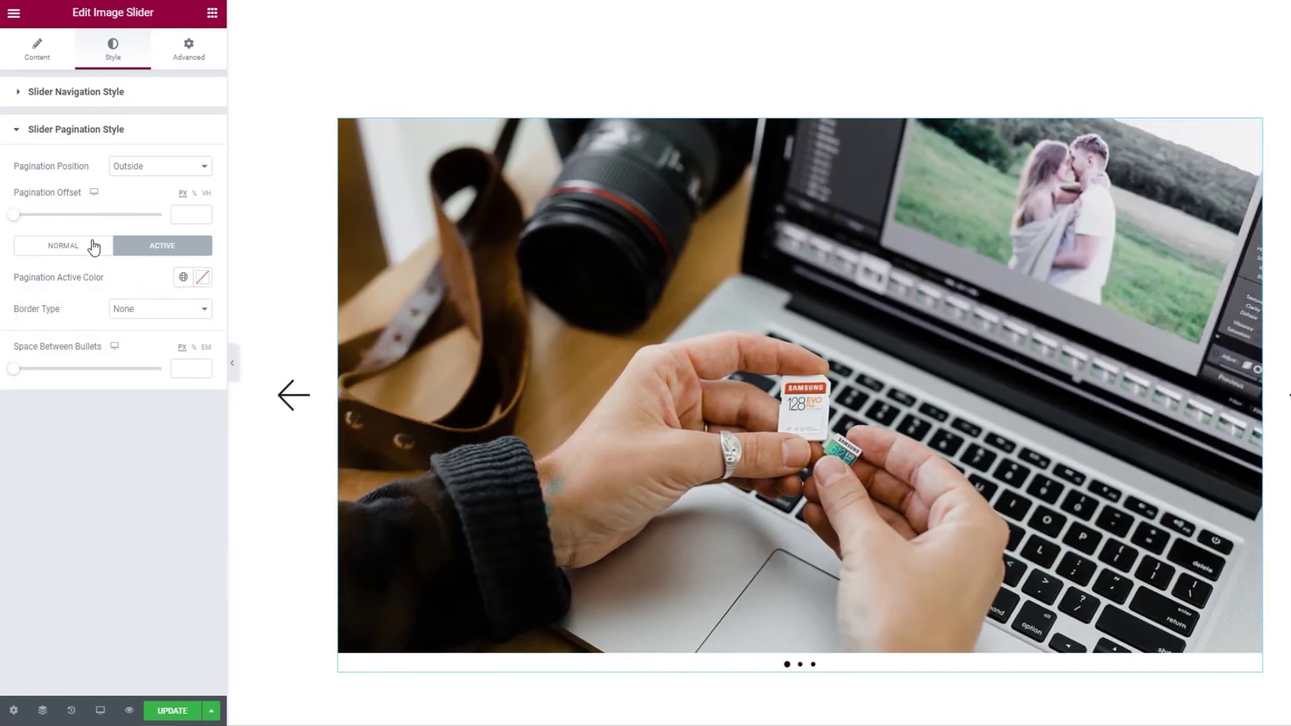
click(94, 247)
click(150, 311)
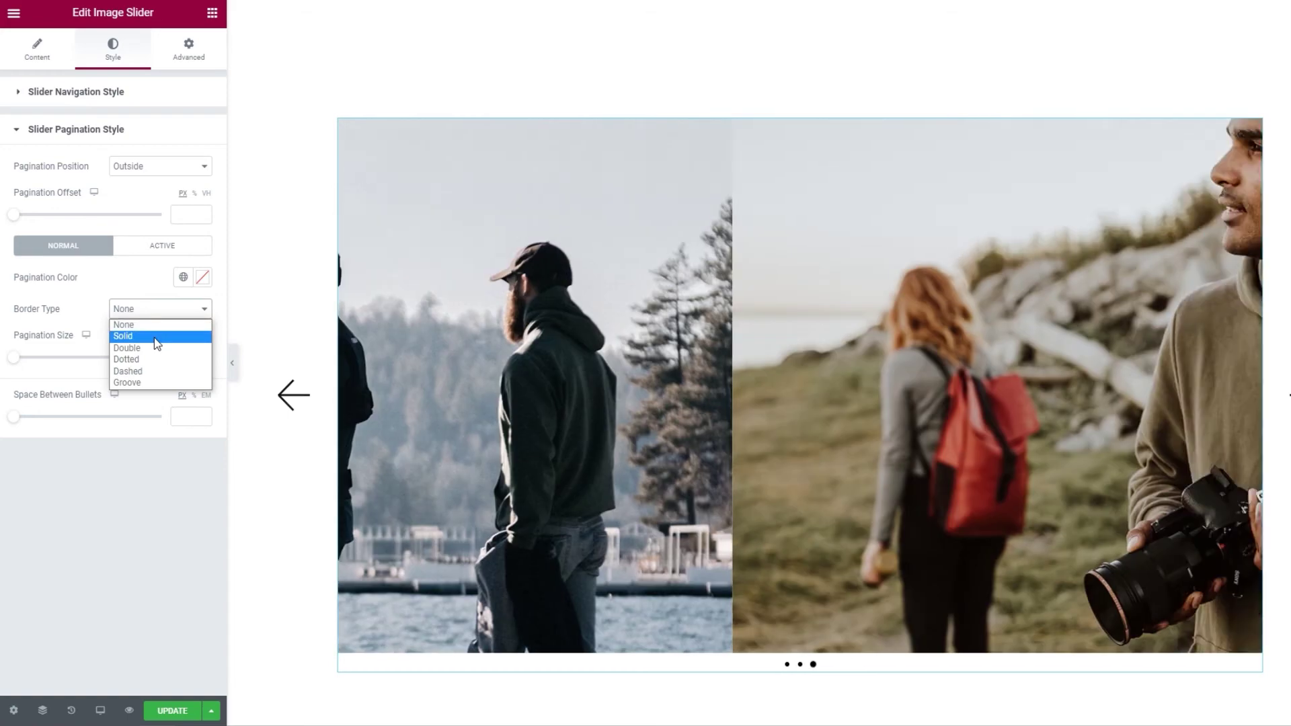
Give the slider's pagination dots a solid 1 px pink border
click(157, 336)
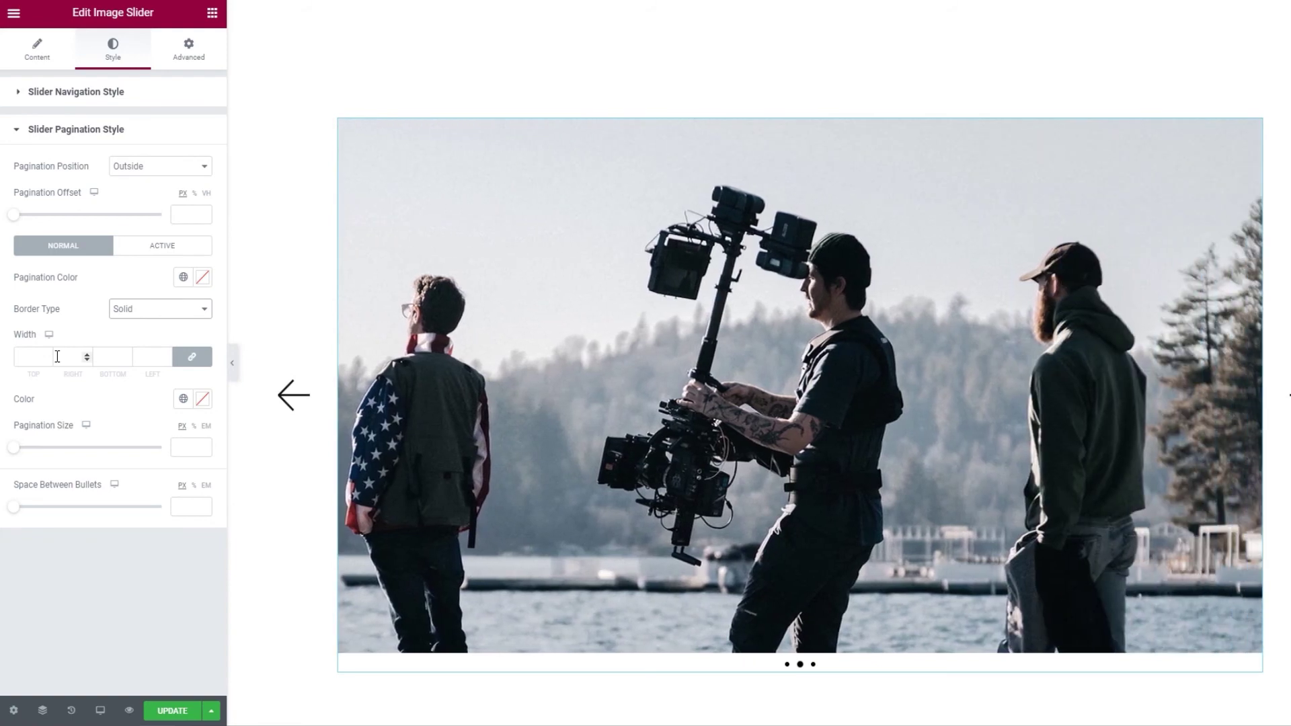
click(47, 354)
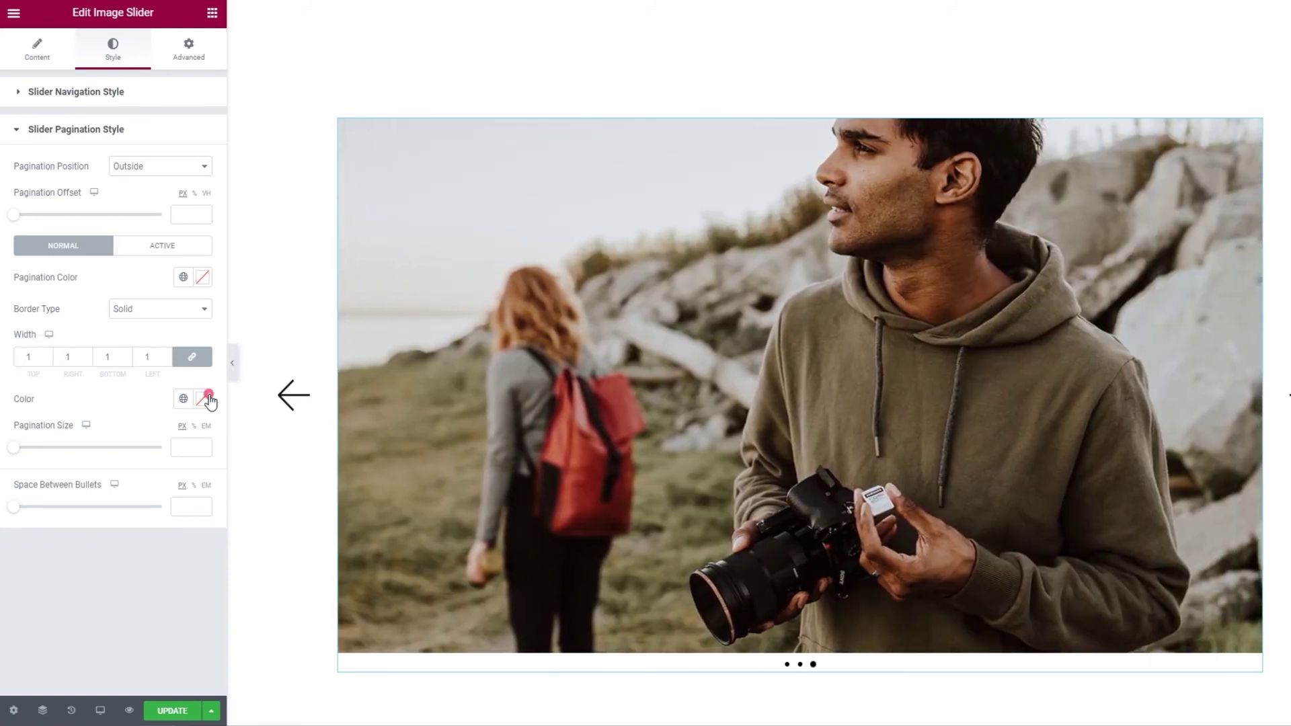
click(202, 399)
click(98, 466)
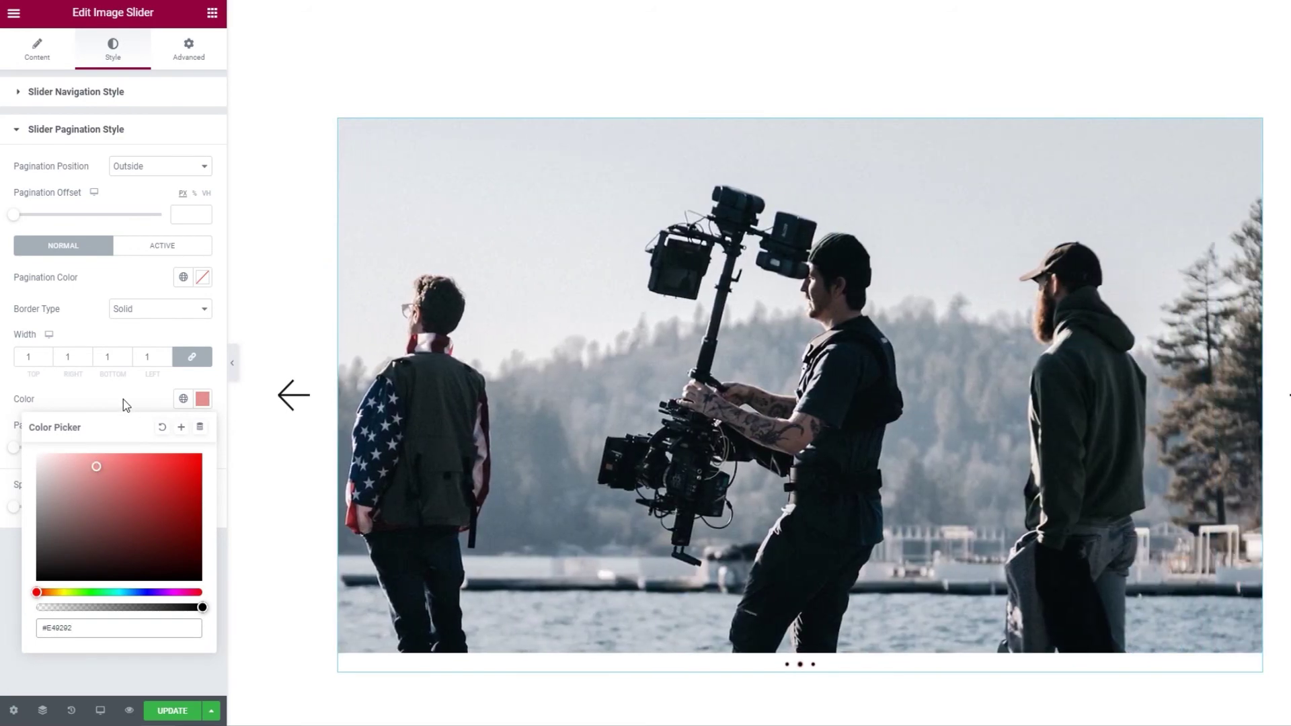
click(123, 399)
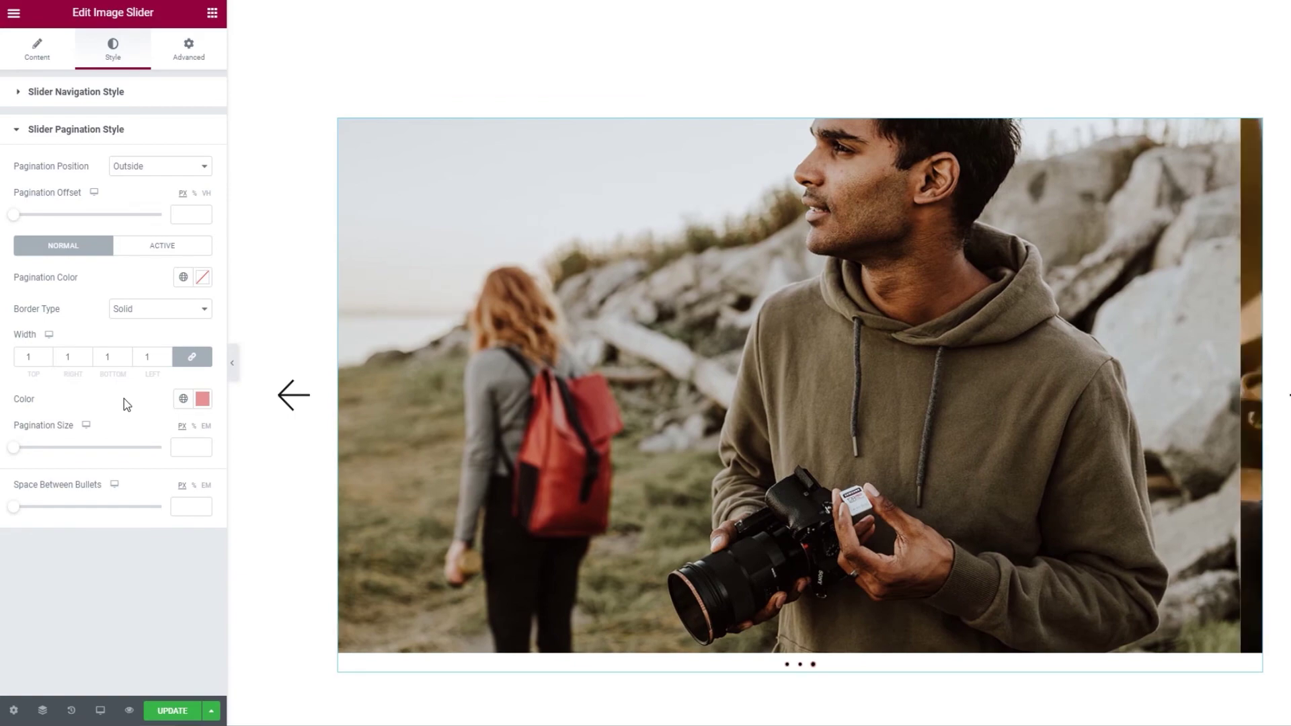
Clear the pagination border colour and set the border type back to None
click(202, 399)
click(162, 428)
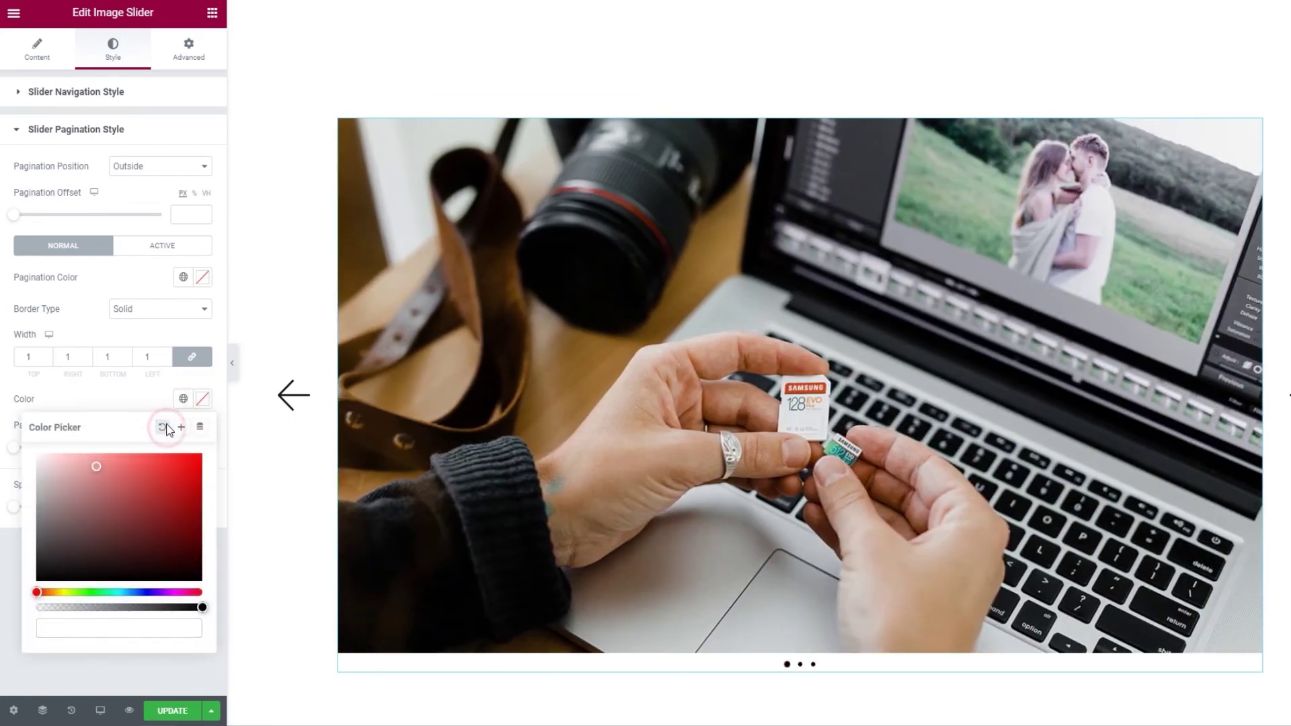
click(138, 313)
click(150, 325)
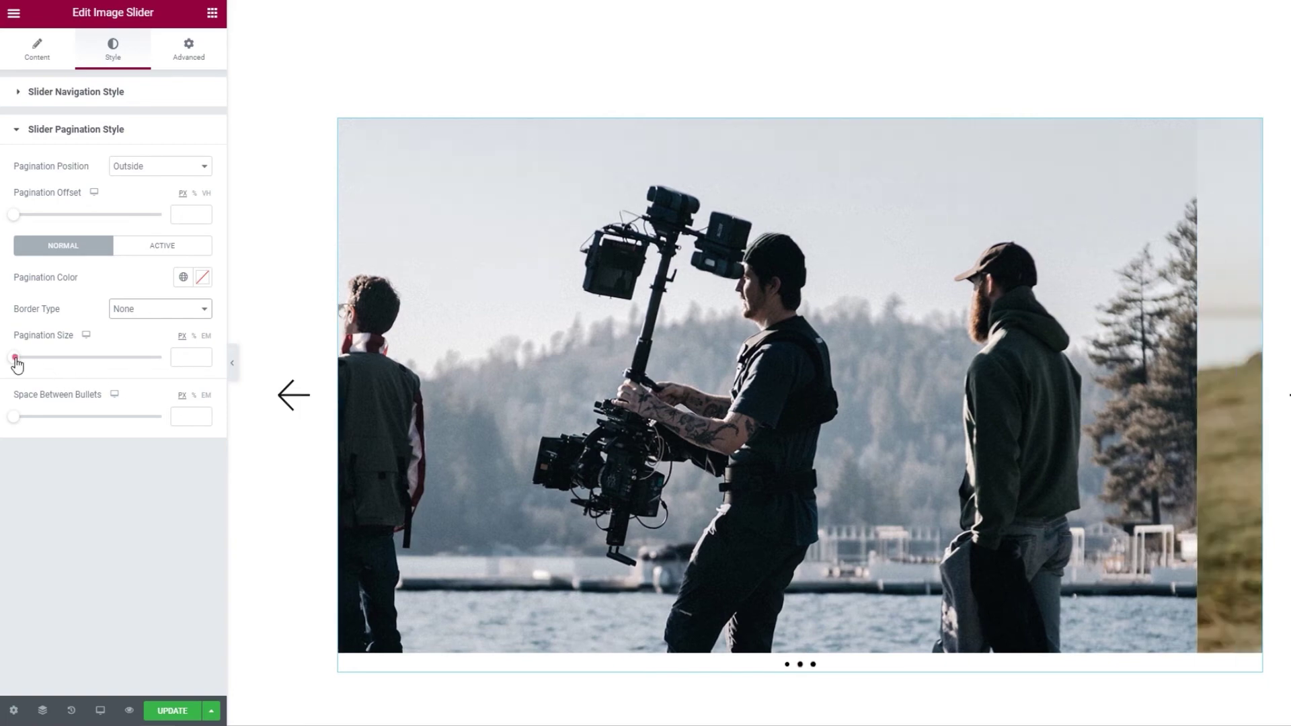
drag(14, 357, 33, 362)
double_click(181, 357)
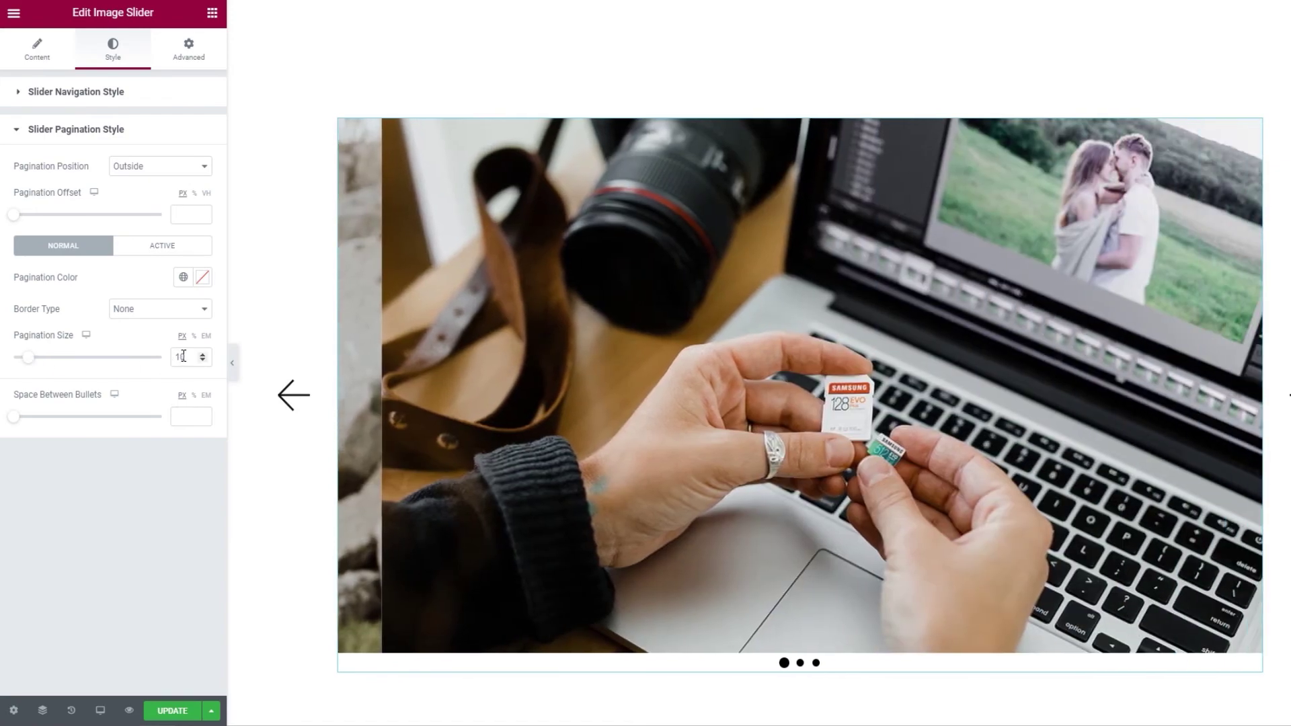
key(BackSpace)
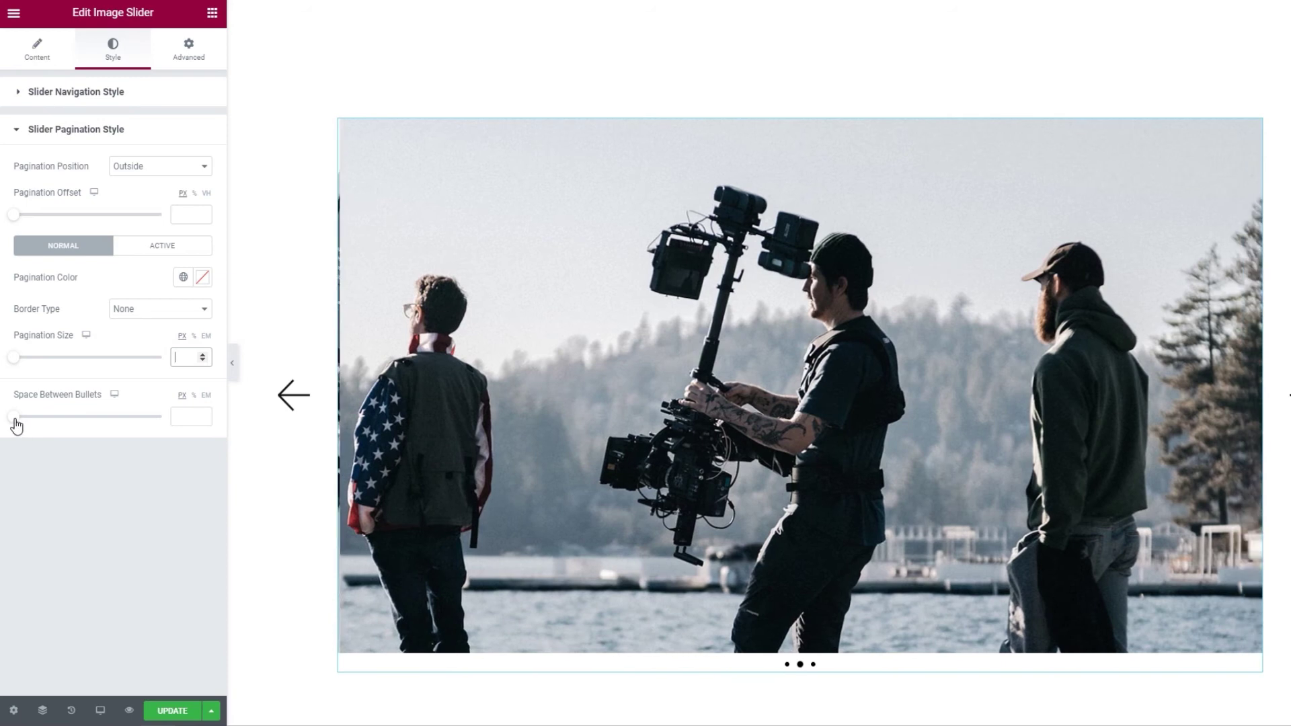
drag(14, 418, 41, 425)
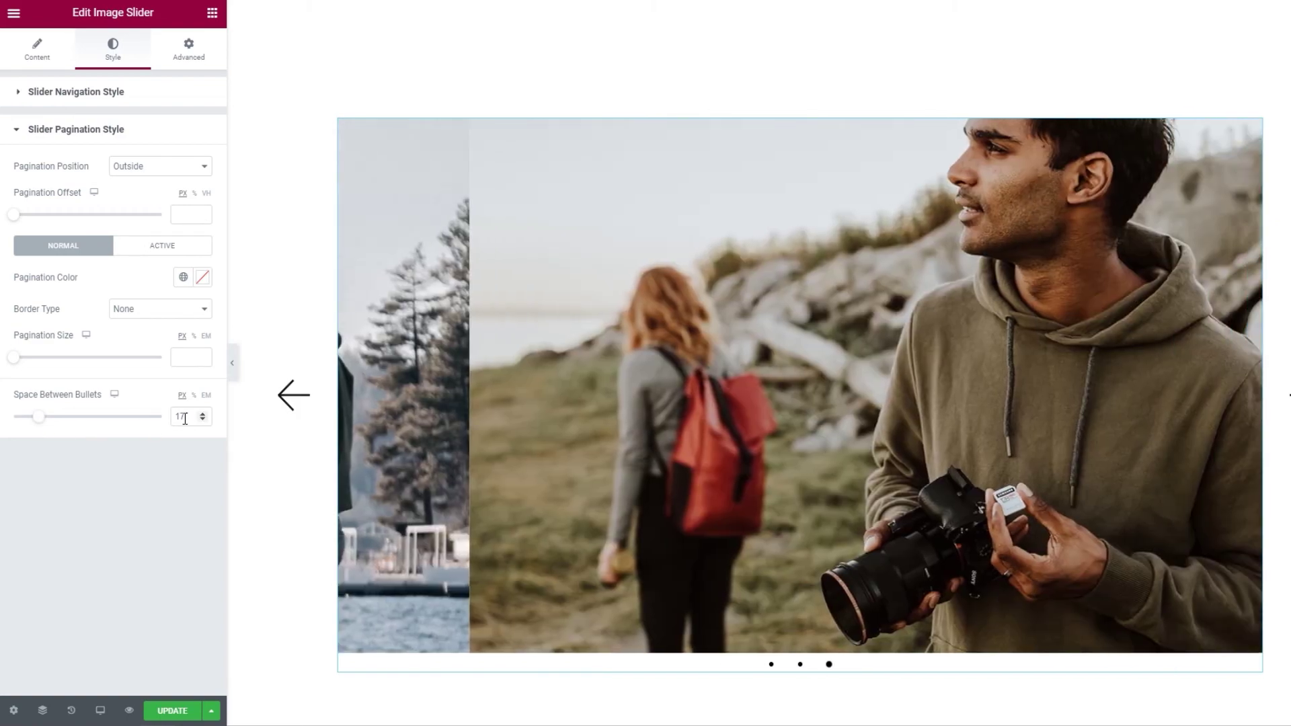
double_click(180, 417)
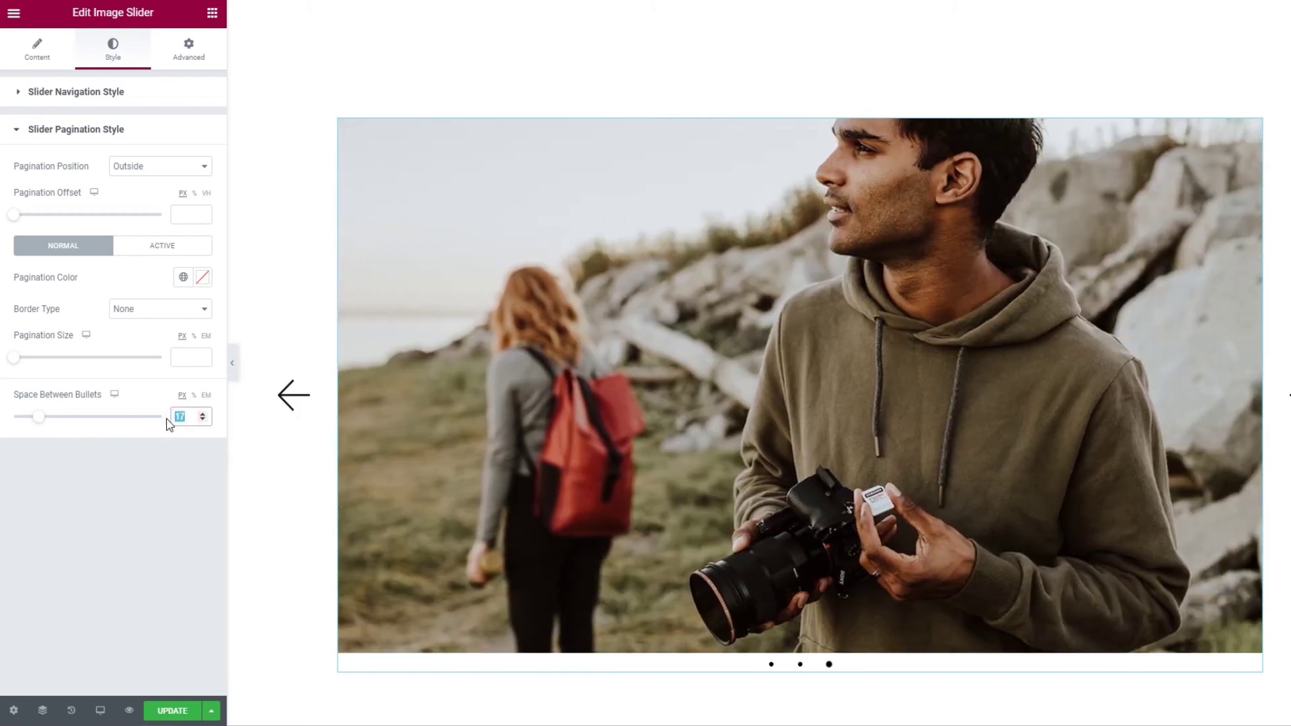
key(BackSpace)
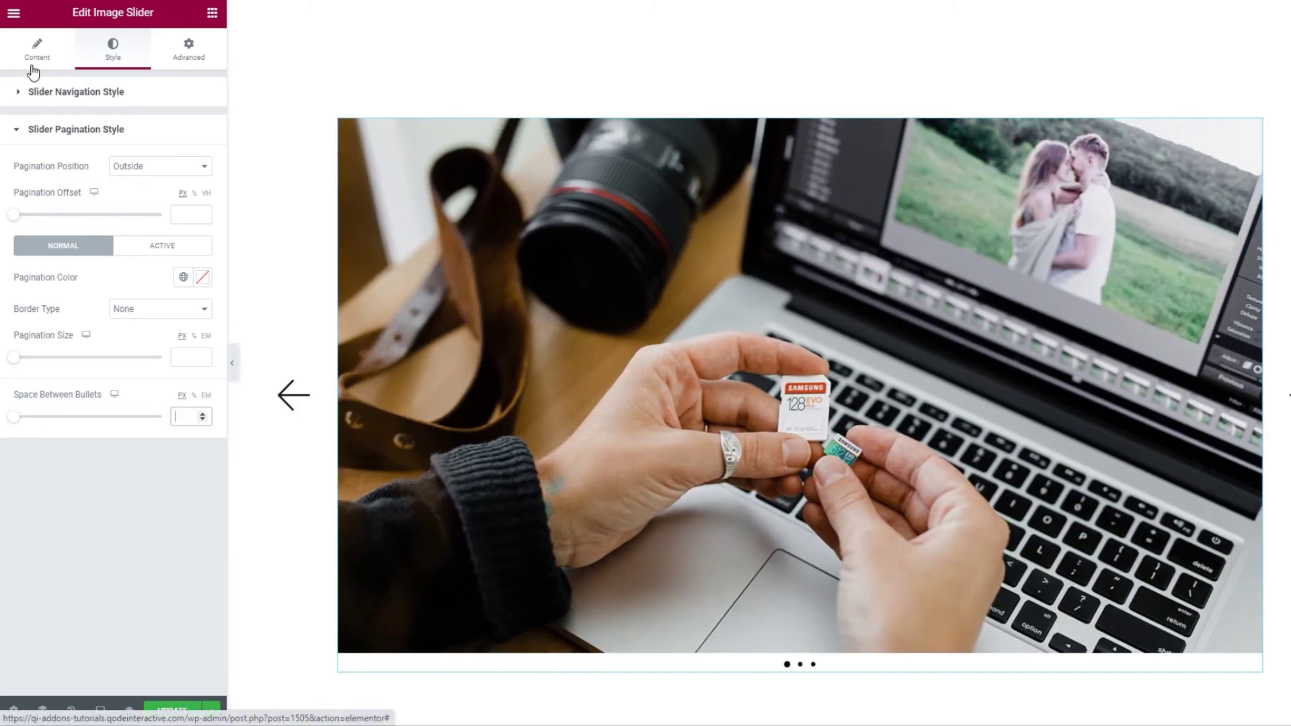
Set Enable Slider Pagination to No in Slider Settings and update the page
click(33, 66)
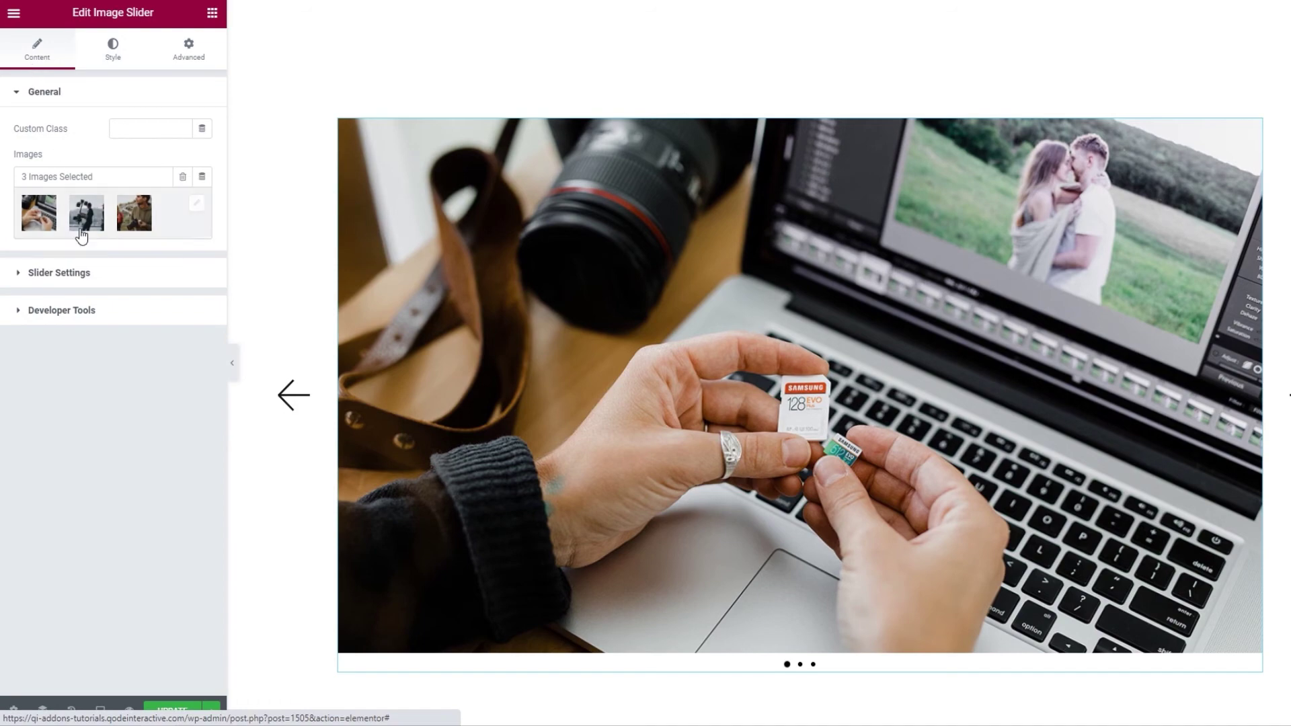
click(86, 272)
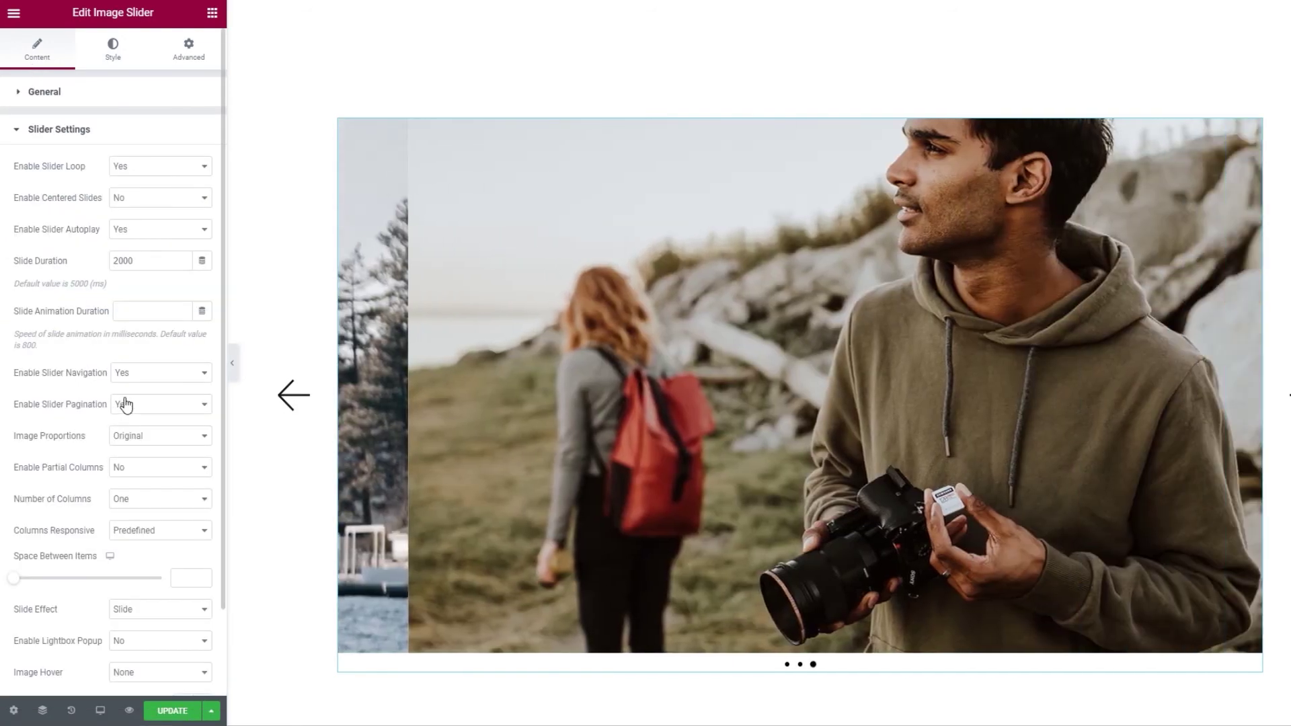
click(125, 405)
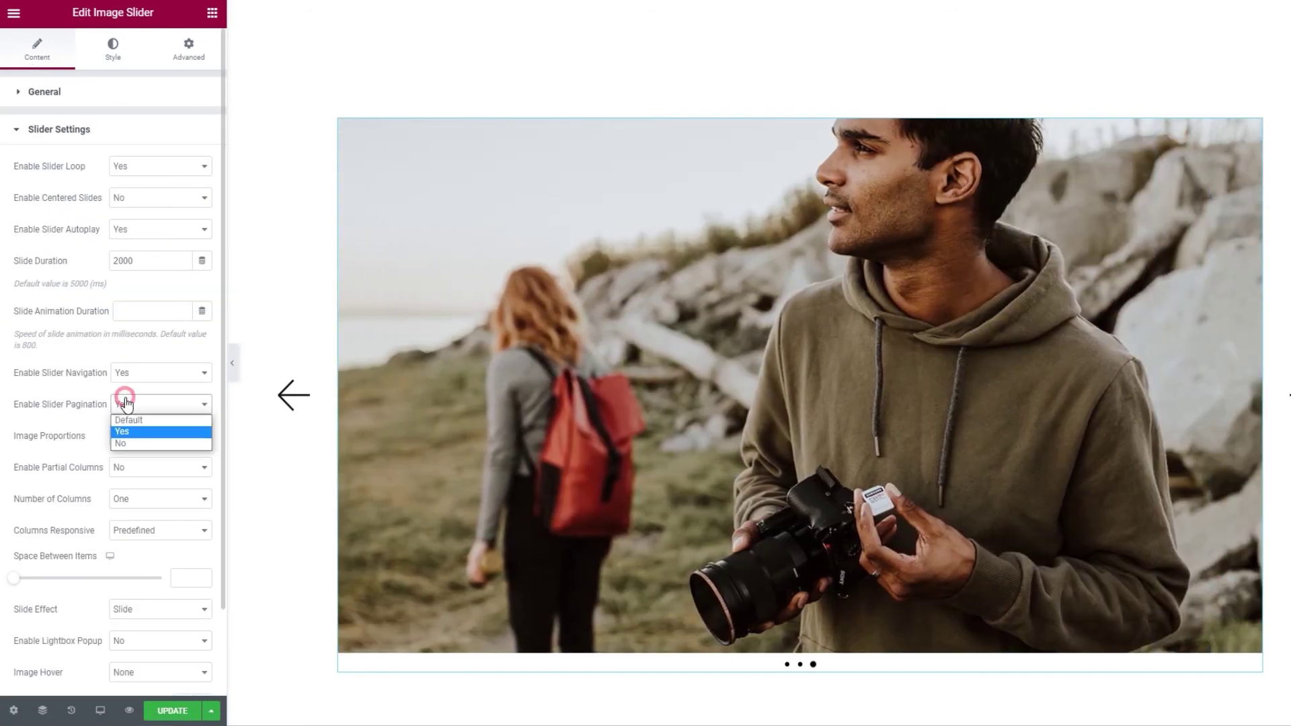
click(147, 446)
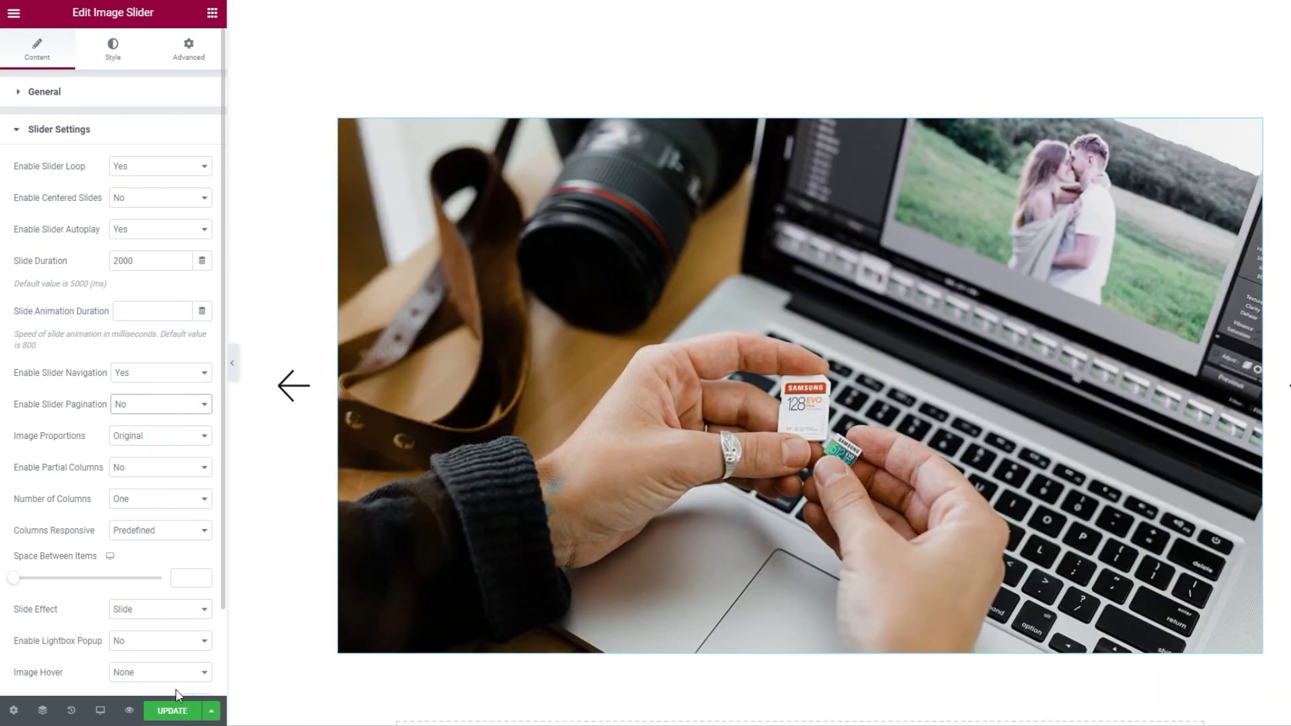
click(172, 712)
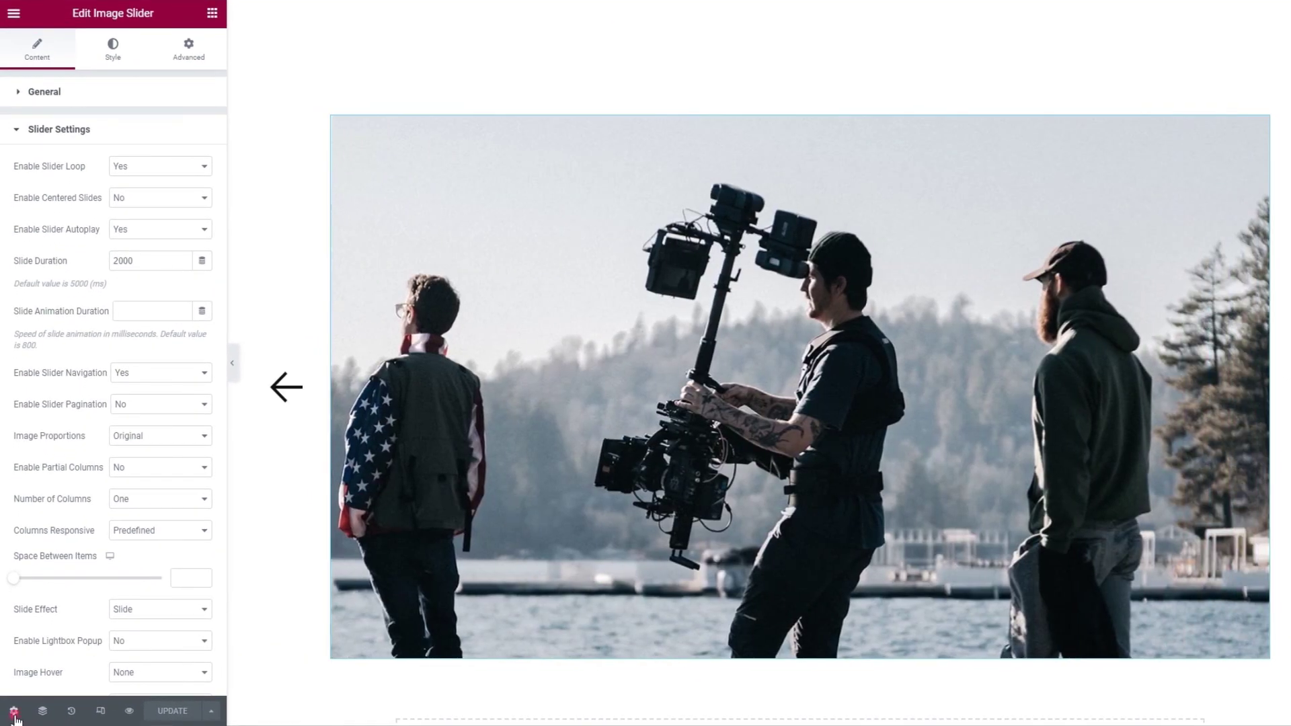
Check the Page Layout options in page settings, leaving it on Elementor Full Width
click(14, 712)
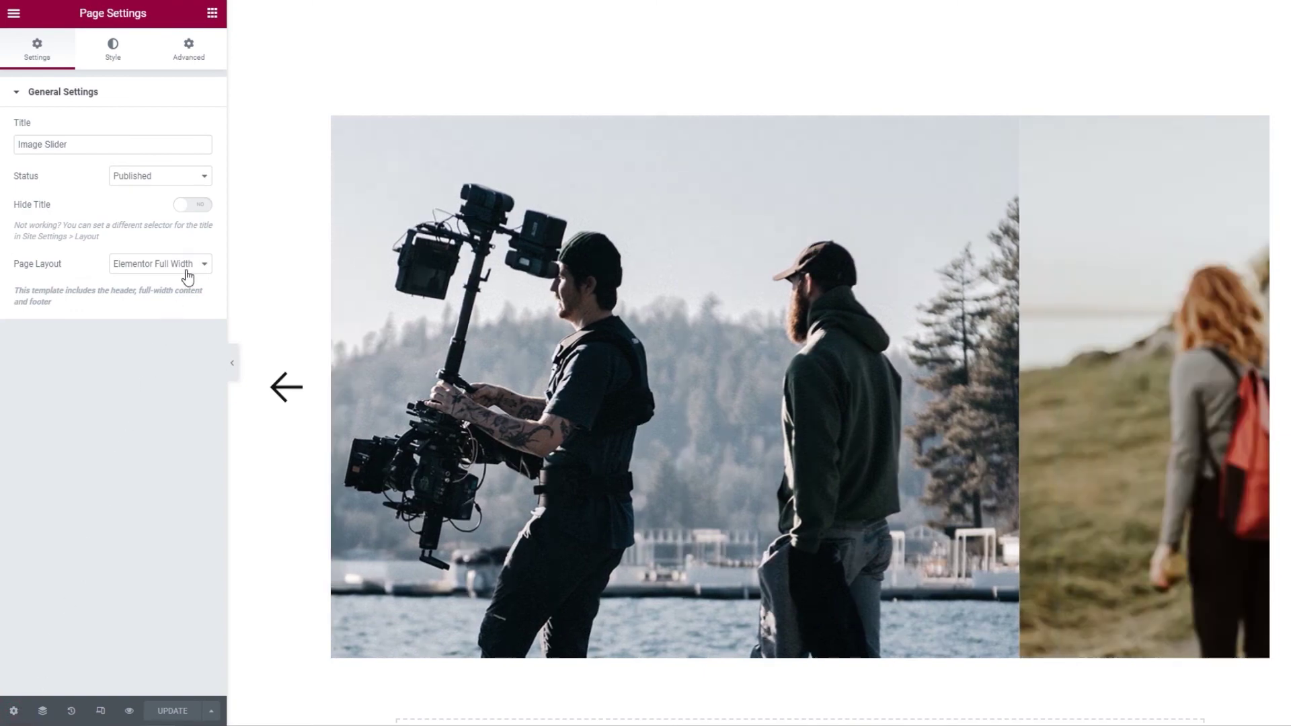
click(187, 277)
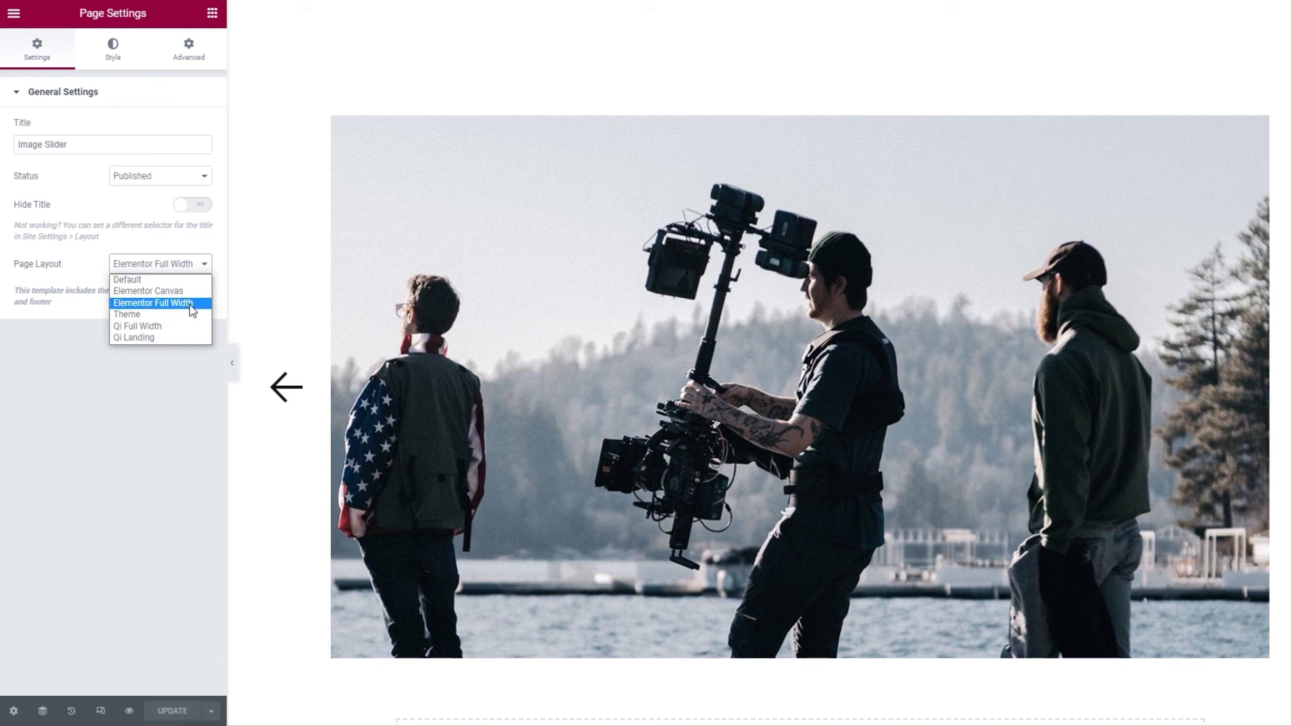
click(188, 269)
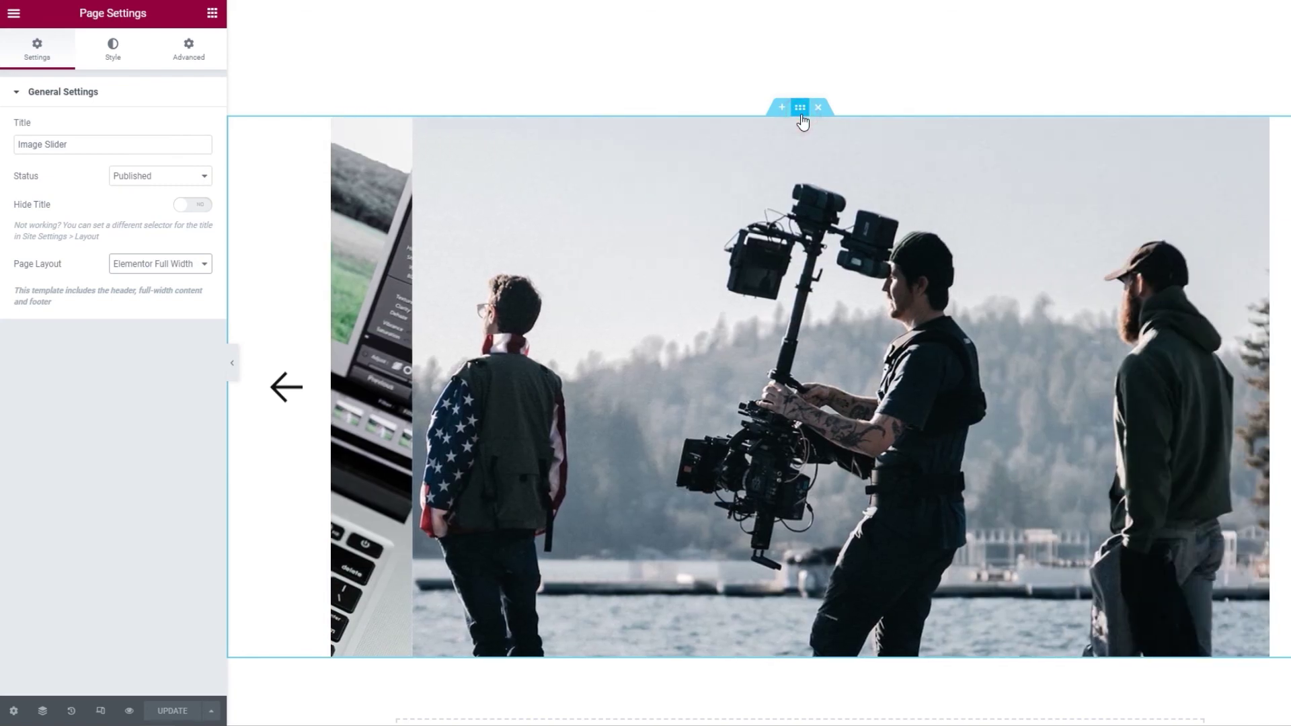
Set the slider section's Content Width to Full Width
click(801, 114)
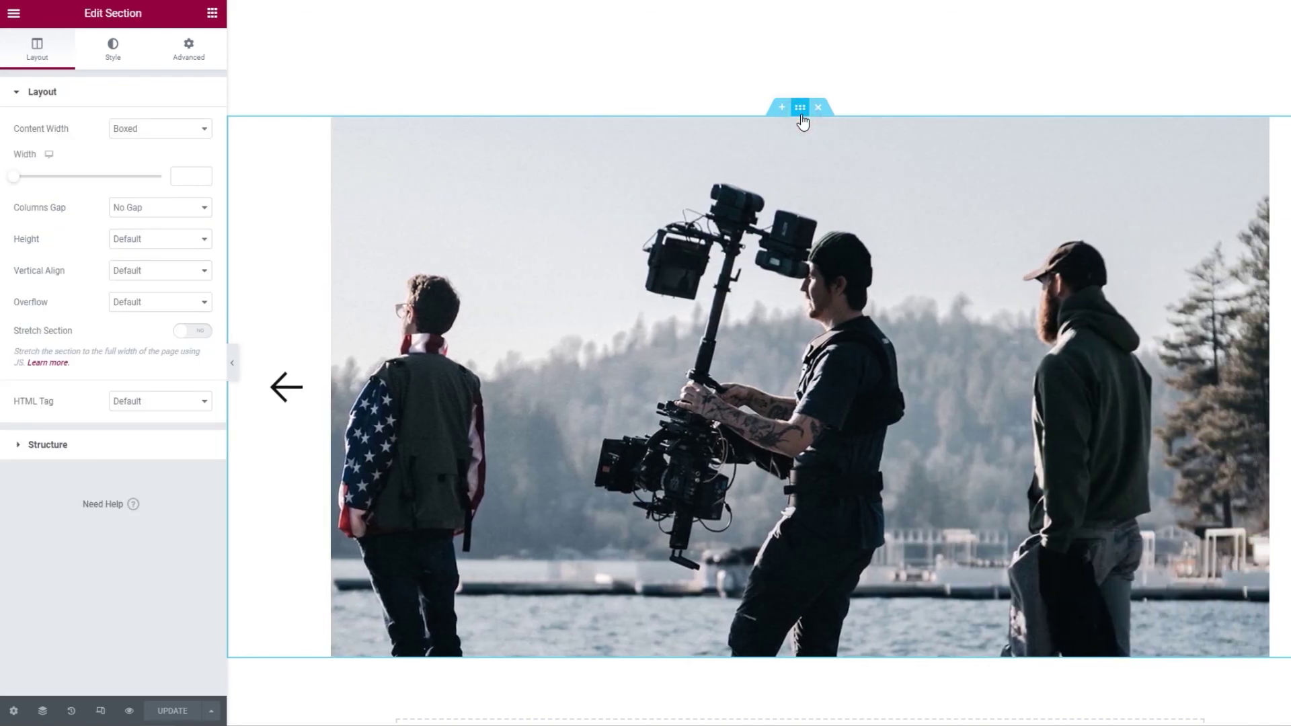
click(181, 137)
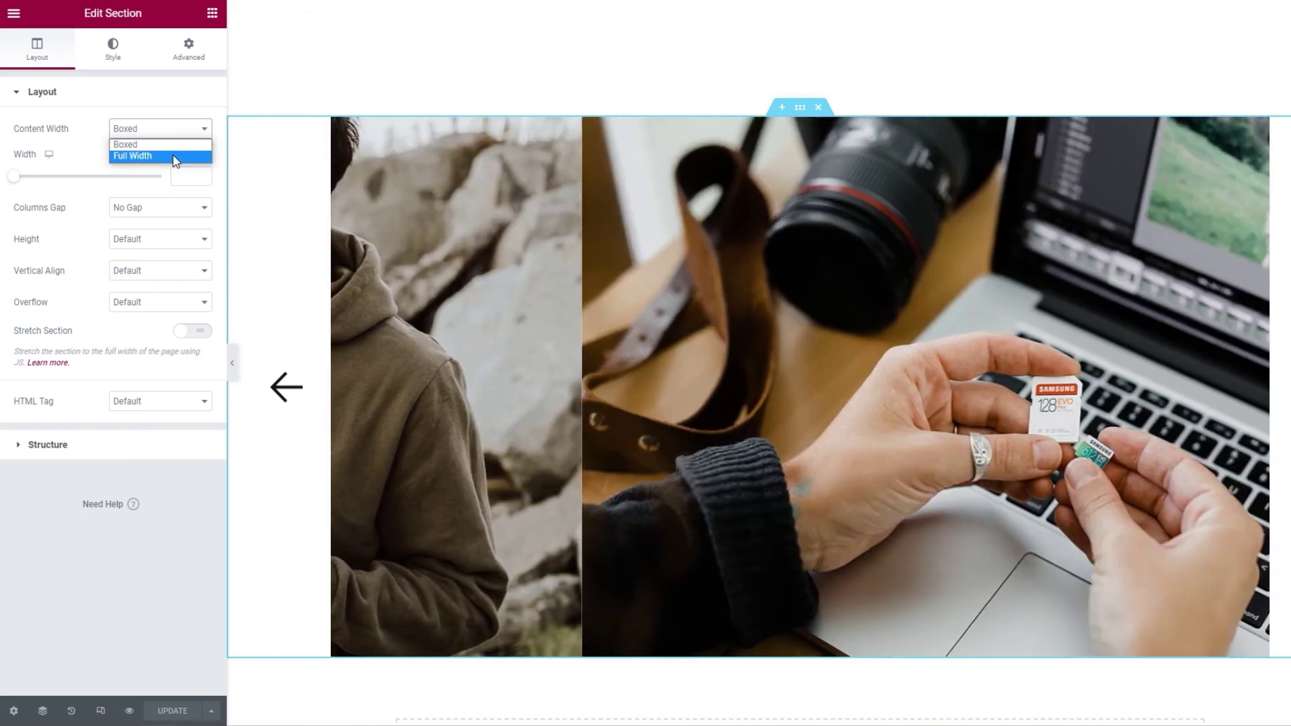
click(176, 156)
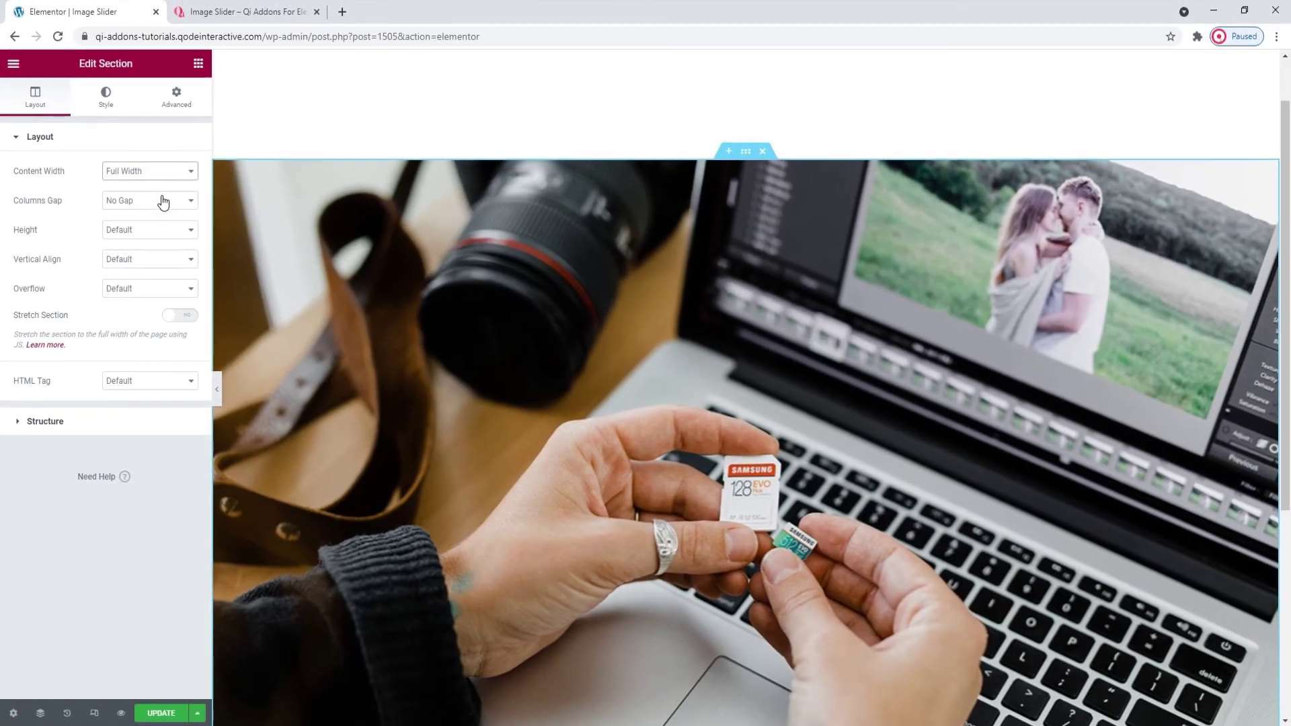
scroll(387, 210, down, 2)
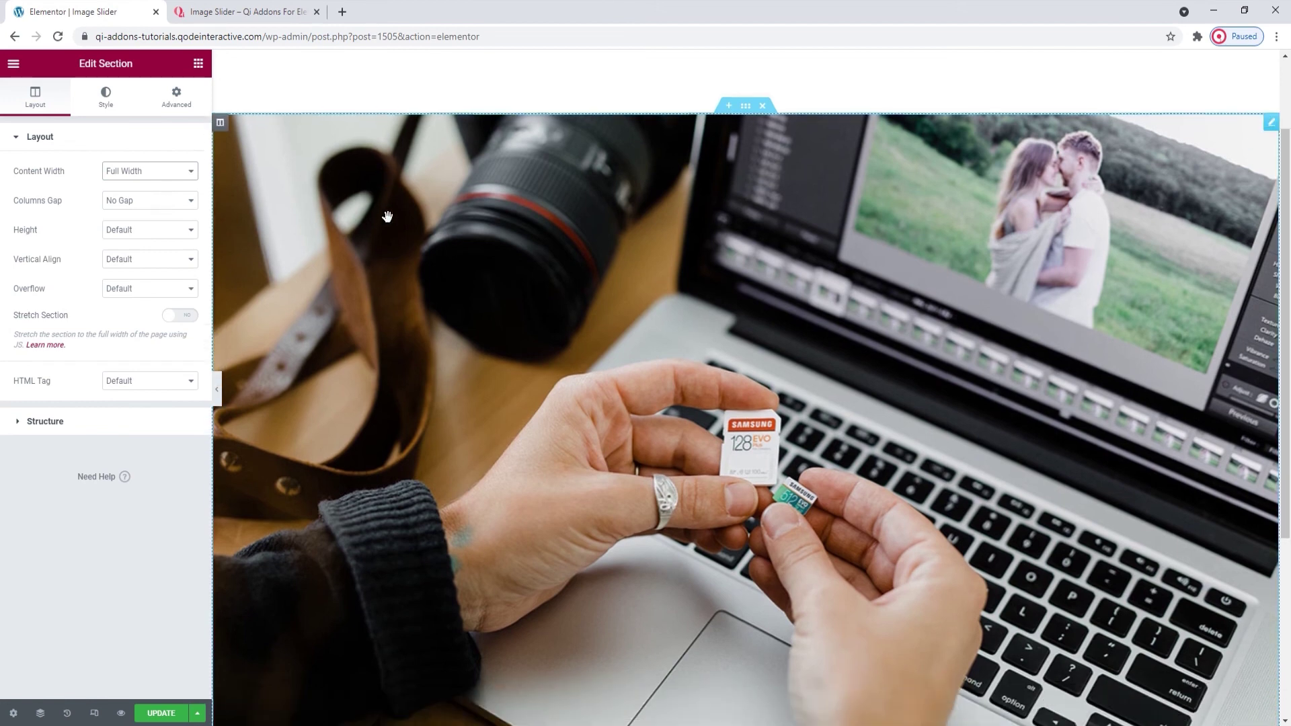
scroll(387, 216, up, 1)
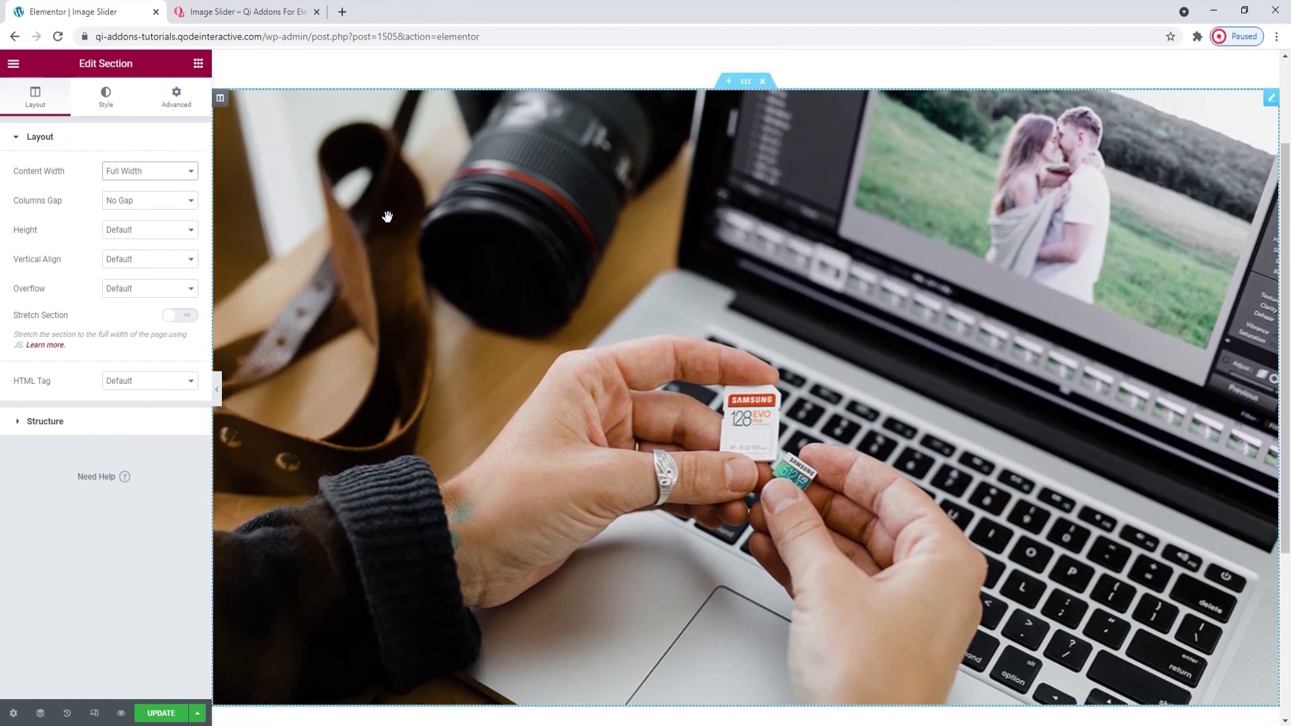
Switch the section to Boxed, try a width of 789, then clear the width value
click(167, 173)
click(164, 186)
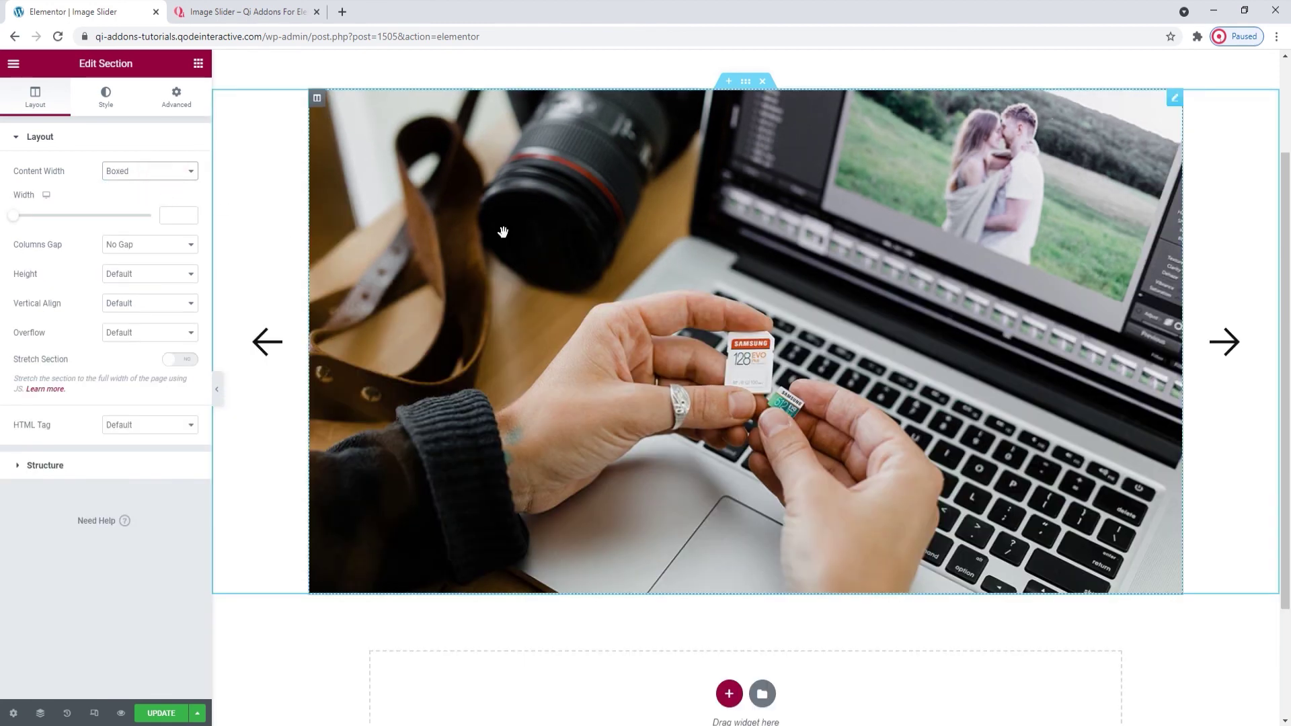
scroll(1284, 189, up, 1)
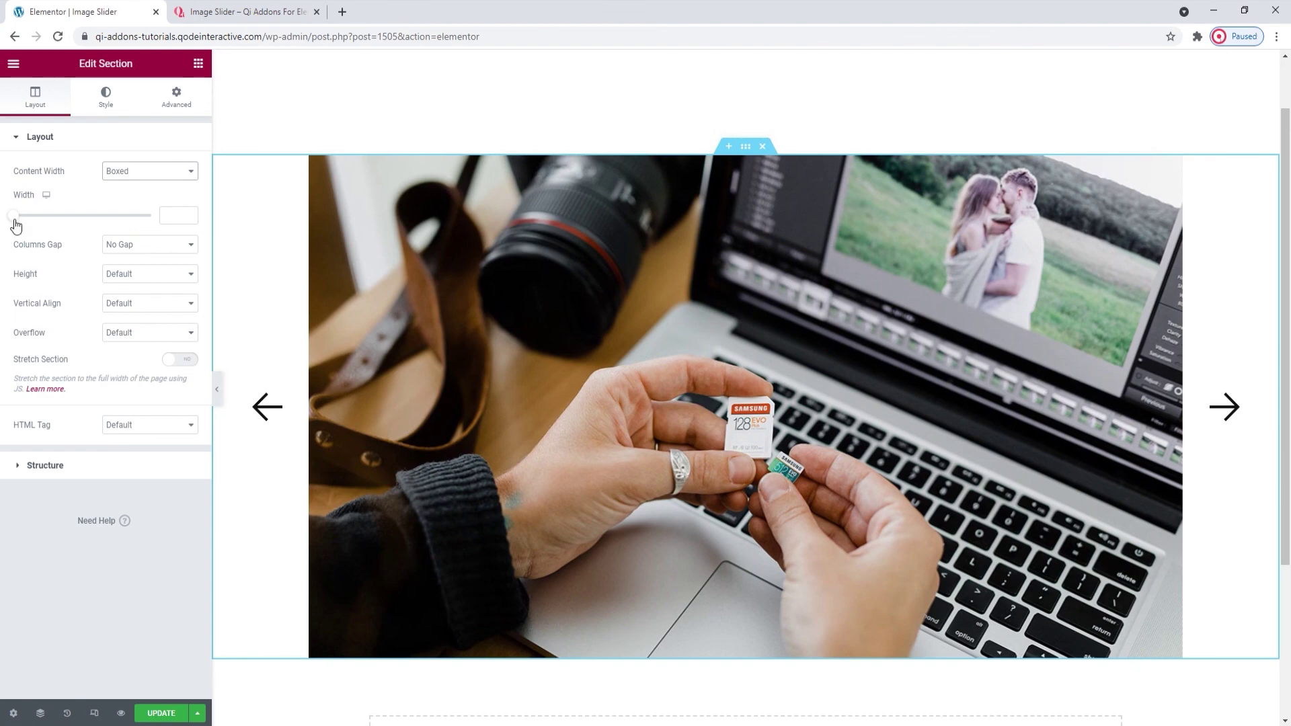
drag(14, 216, 157, 224)
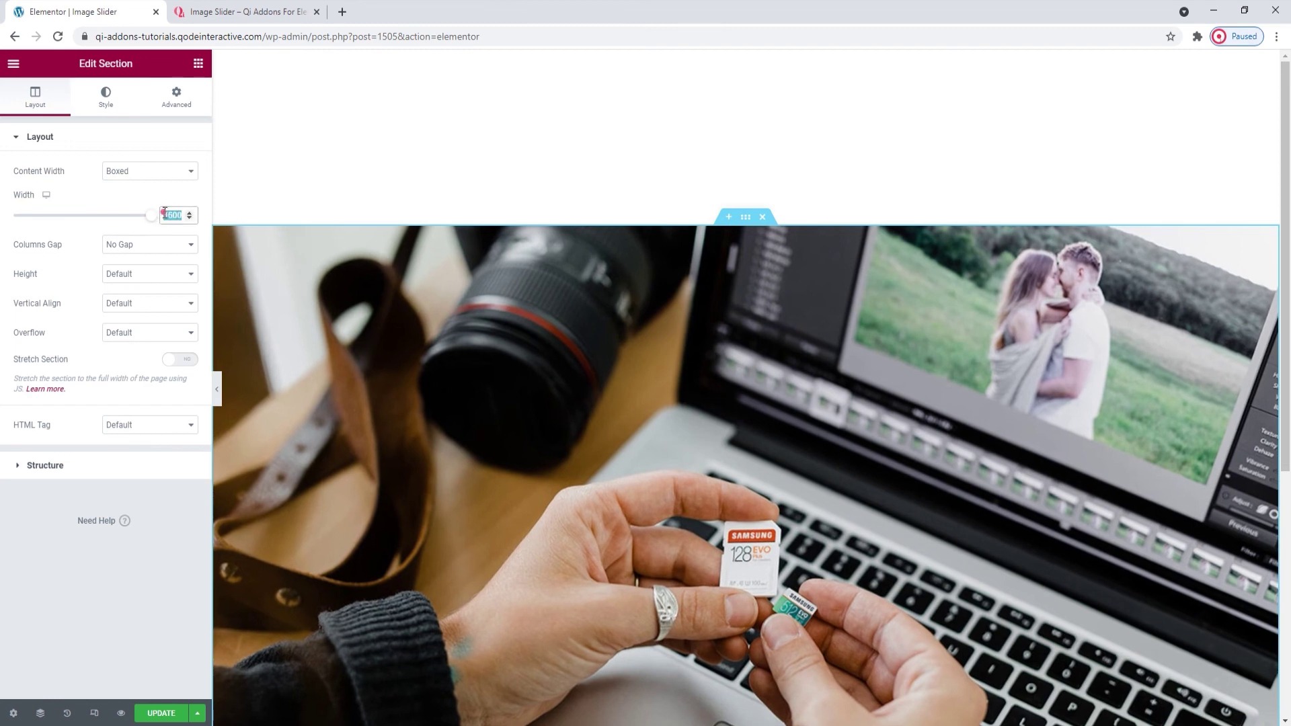
key(BackSpace)
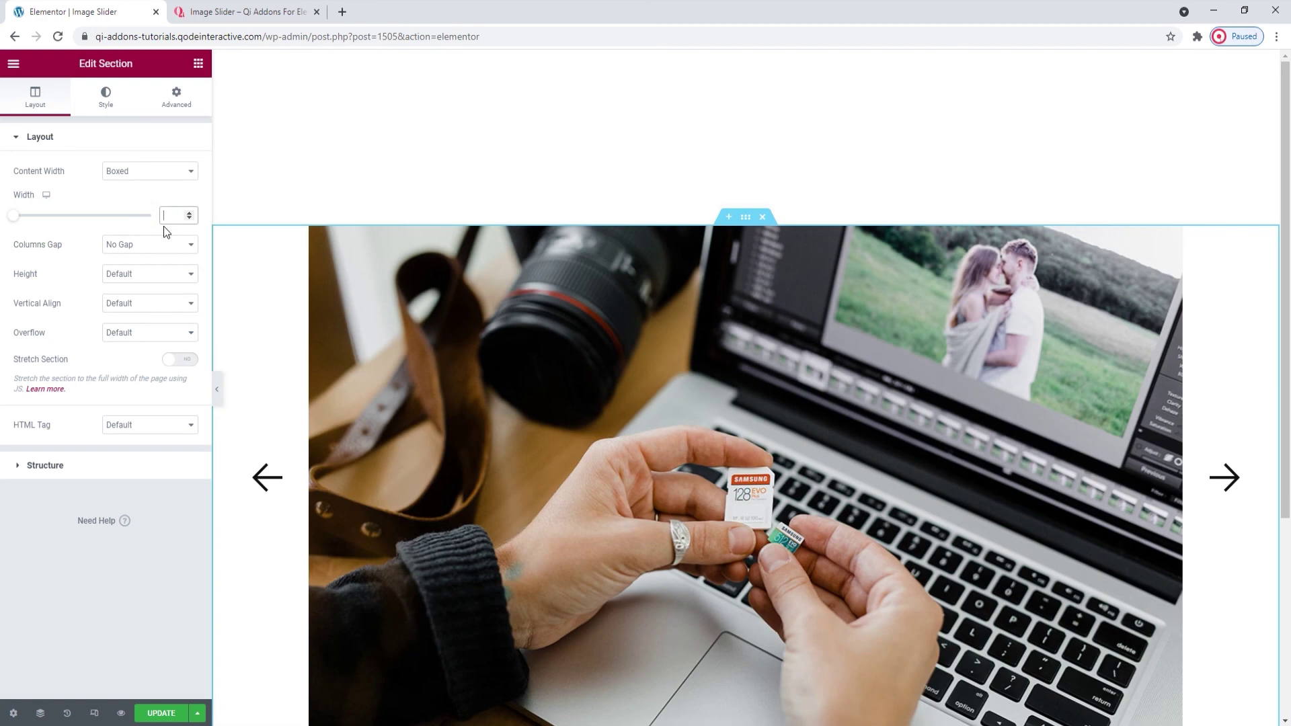
scroll(1285, 138, down, 1)
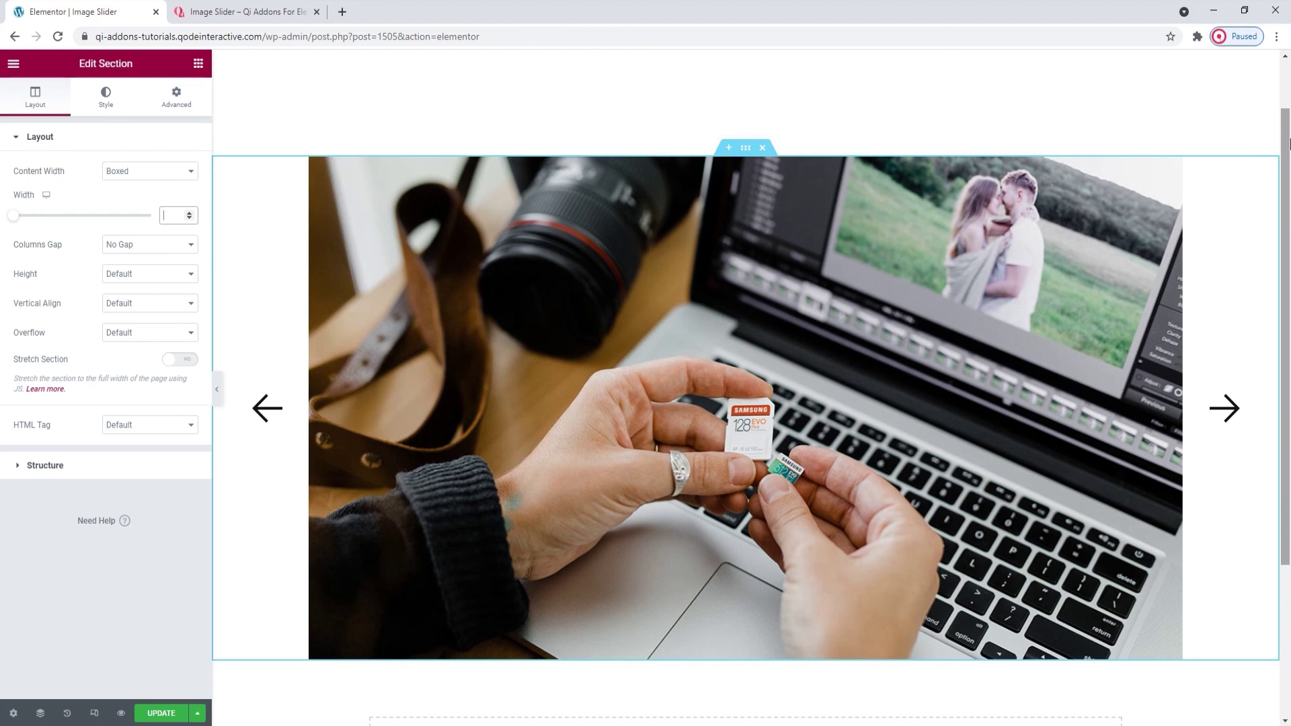
Update the page, then browse the Qi Addons Image Slider demo to 'One slide at a time'
click(154, 714)
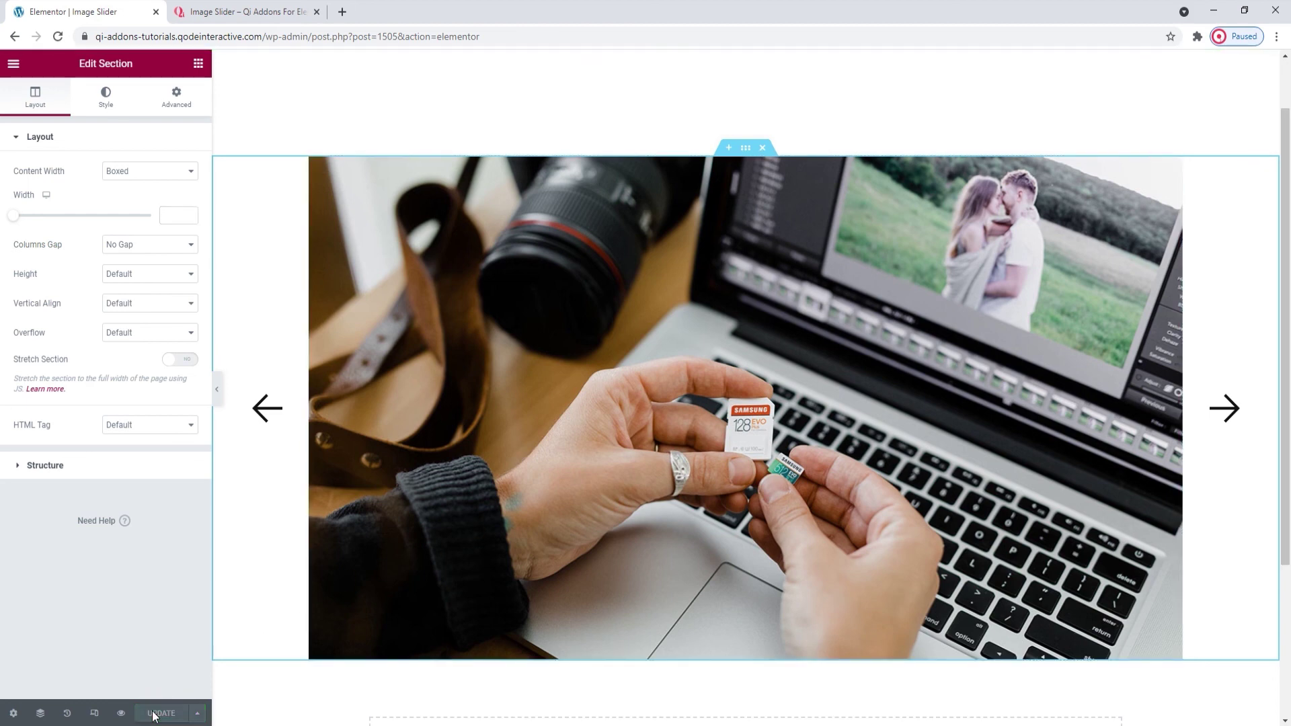
click(288, 19)
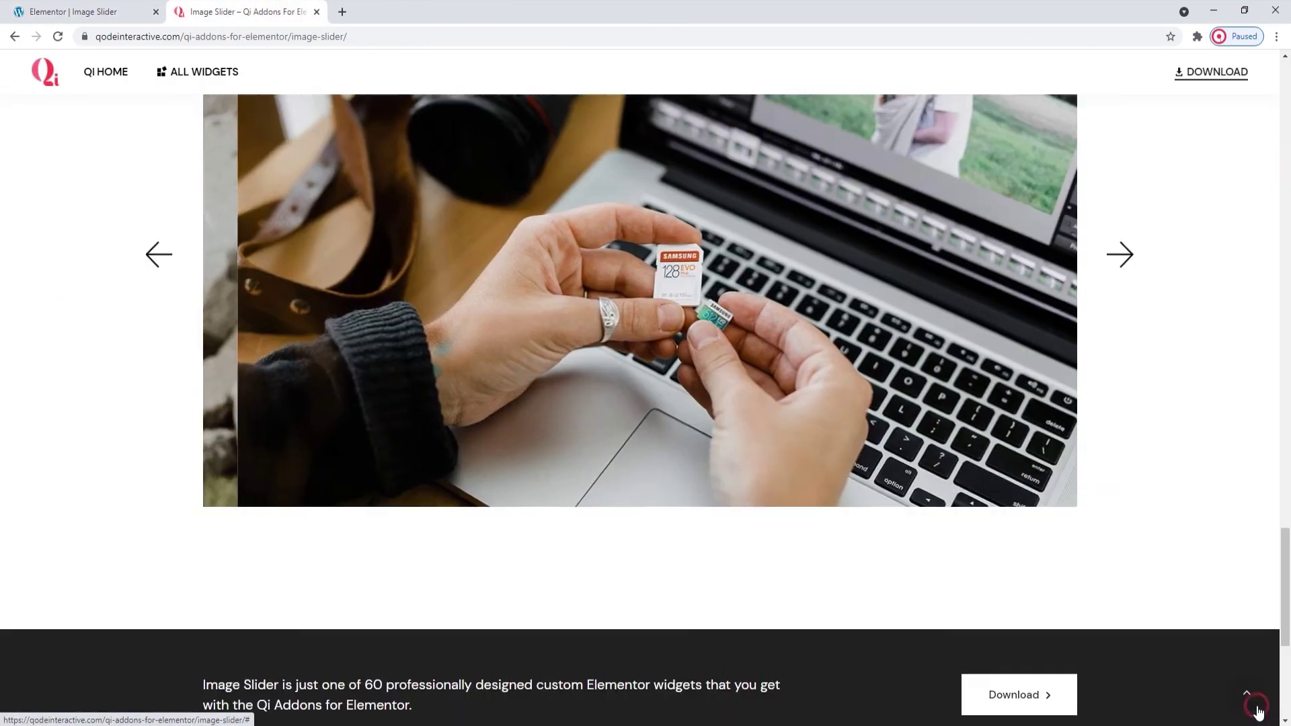
click(1254, 708)
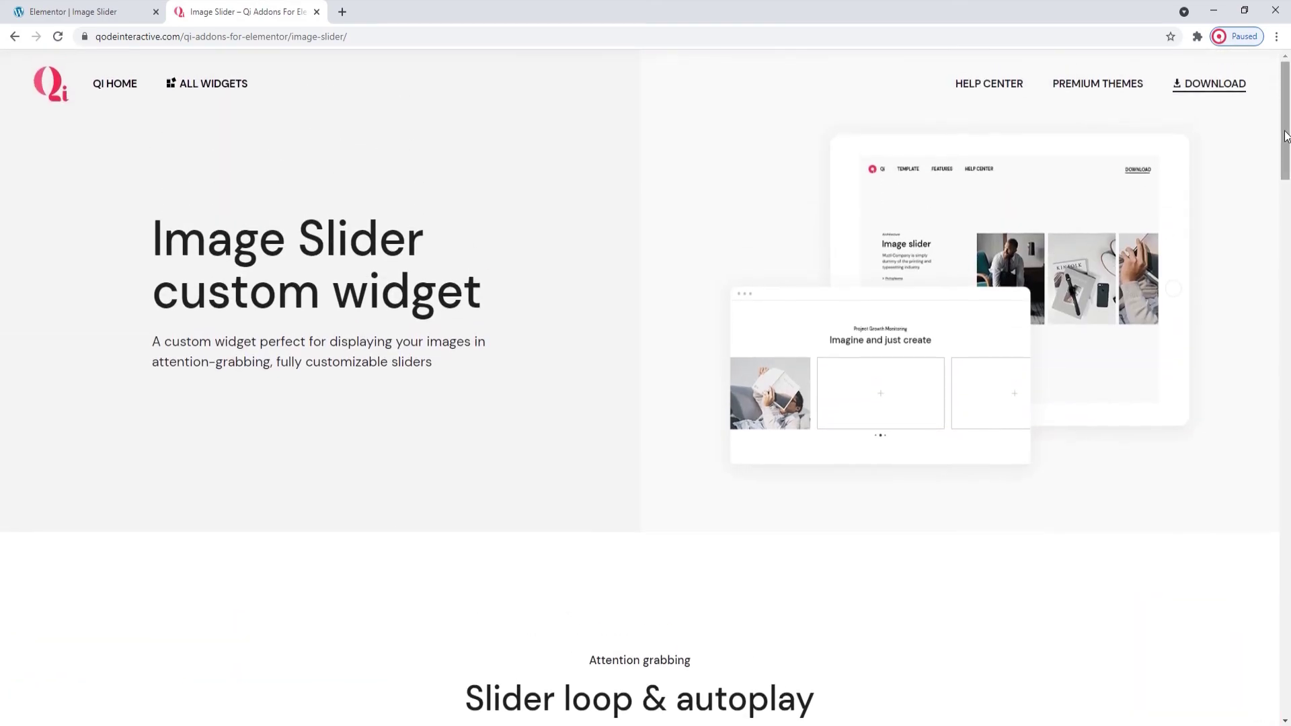
scroll(1289, 168, down, 3)
drag(1288, 161, 1288, 606)
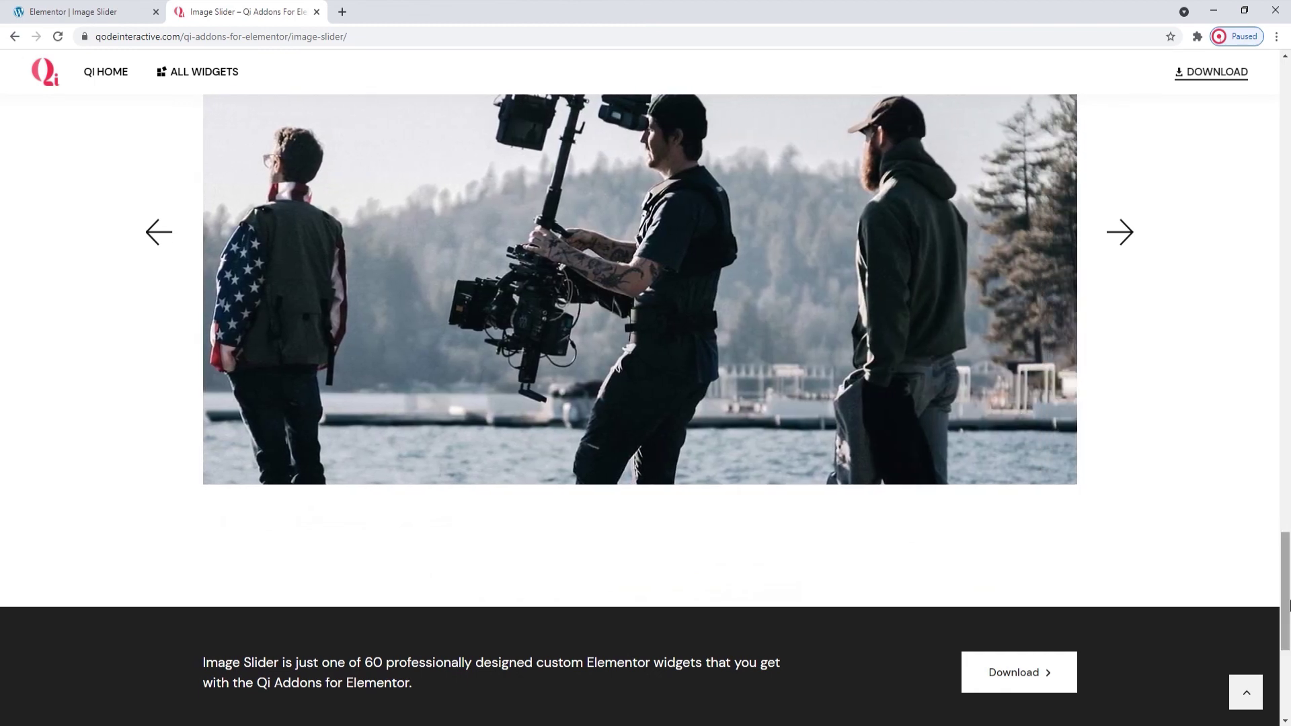